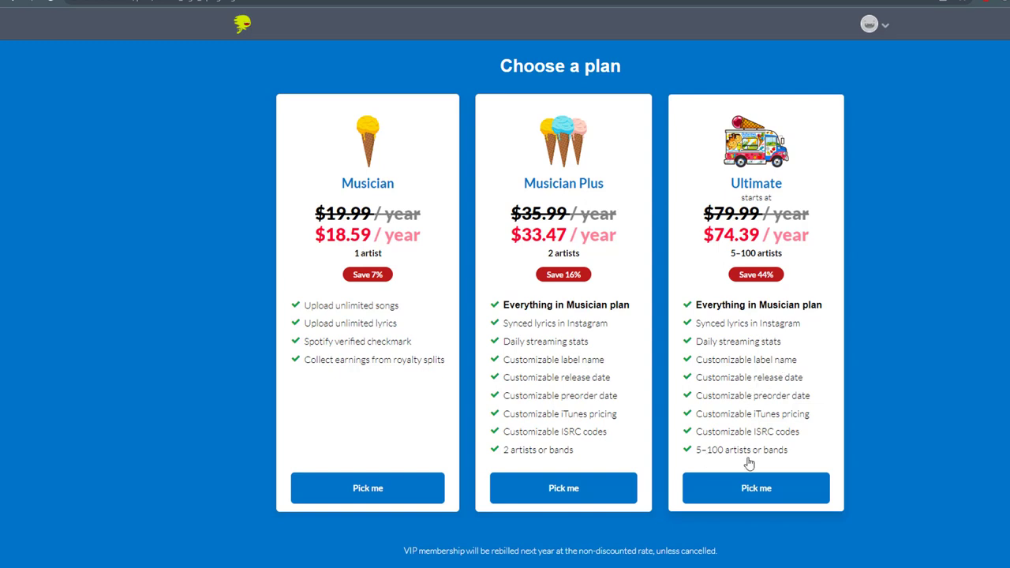
# Select the Musician plan and scroll down the signup page.
pyautogui.click(366, 488)
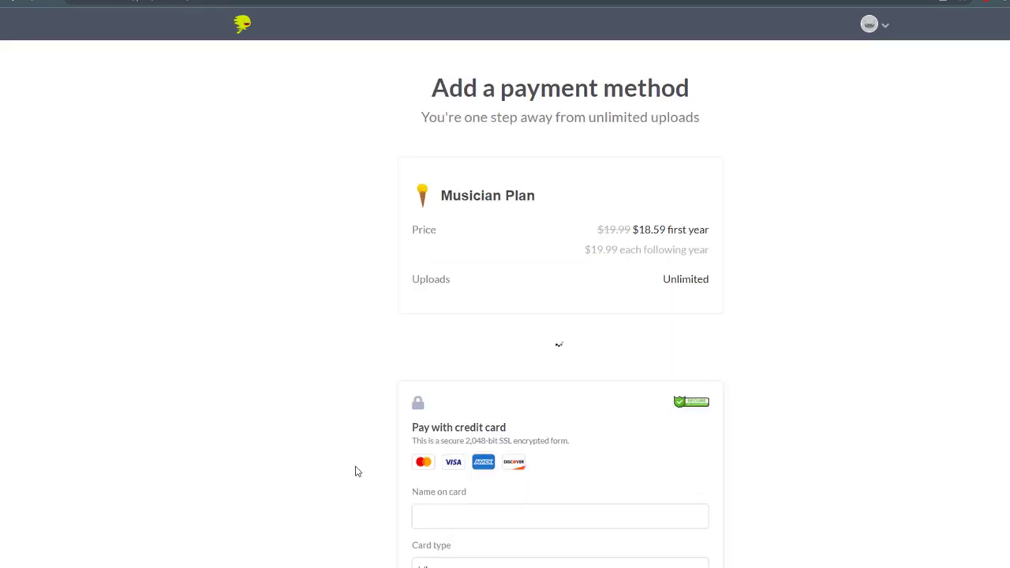
pyautogui.scroll(-3, 360, 308)
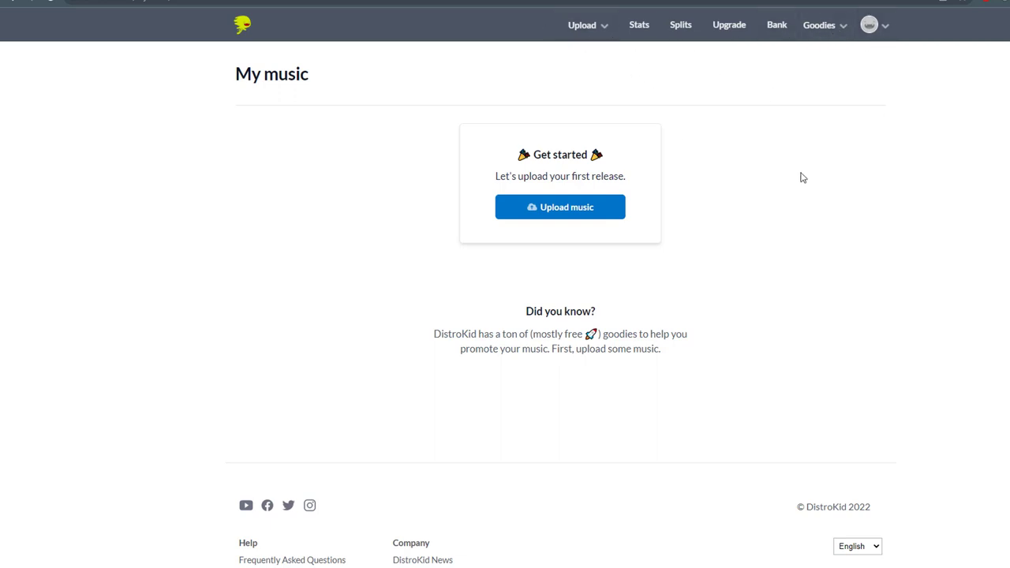
# Start a new music upload and highlight the required phone number and contact details.
pyautogui.click(585, 35)
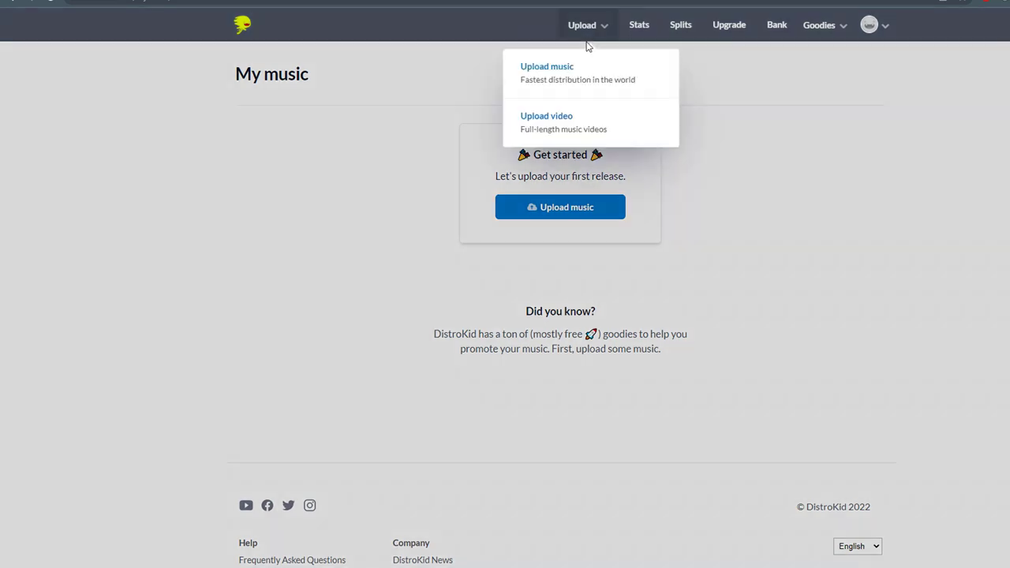
pyautogui.click(579, 71)
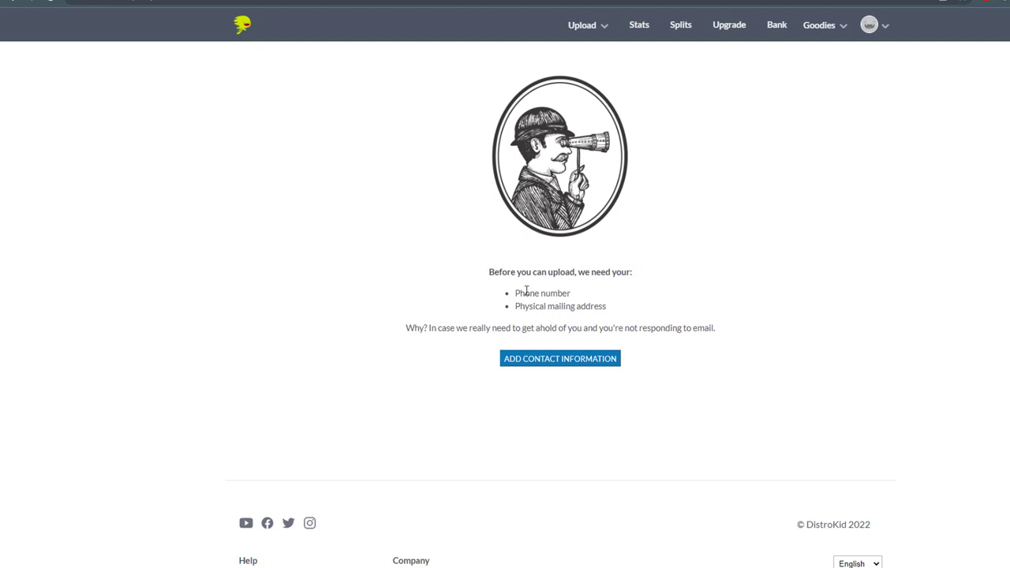
pyautogui.moveTo(515, 292); pyautogui.dragTo(602, 307)
pyautogui.click(578, 300)
pyautogui.click(641, 308)
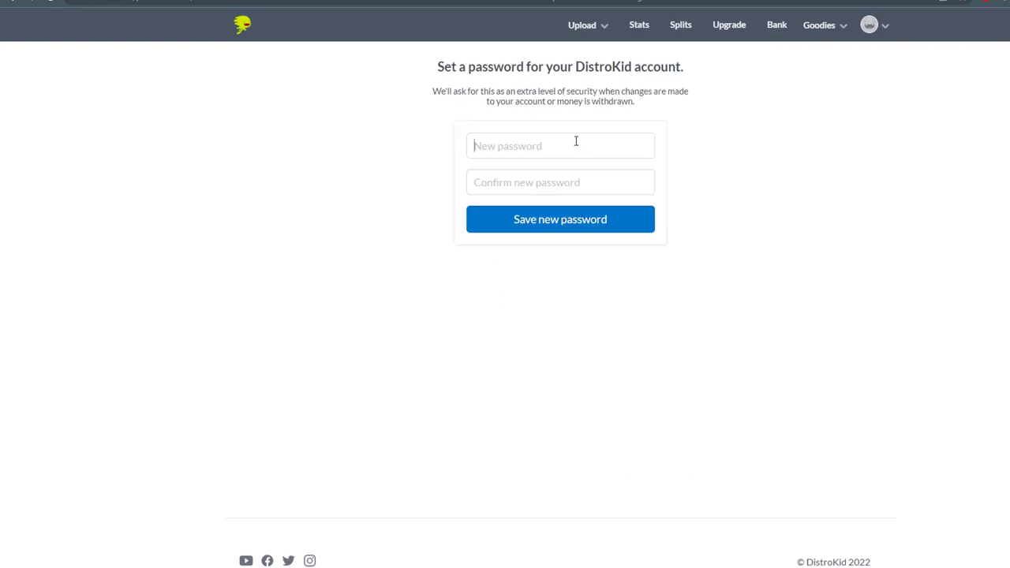
# Enter, confirm and save a new account password.
pyautogui.write('•••••••••')
pyautogui.press('Tab')
pyautogui.write('•••••••••')
pyautogui.press('Return')
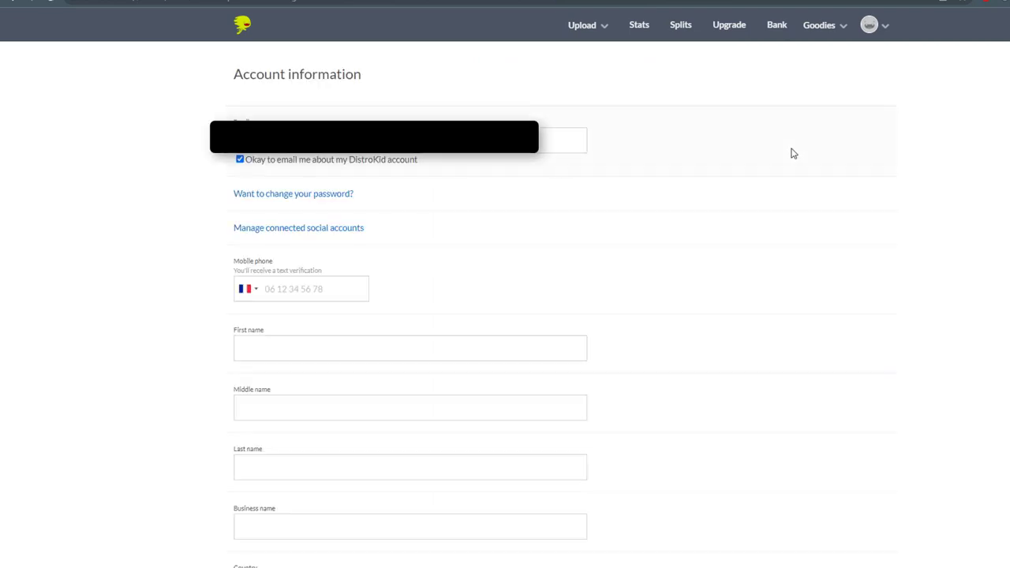
# Save the mobile number, enter the texted verification code, and return home.
pyautogui.click(272, 288)
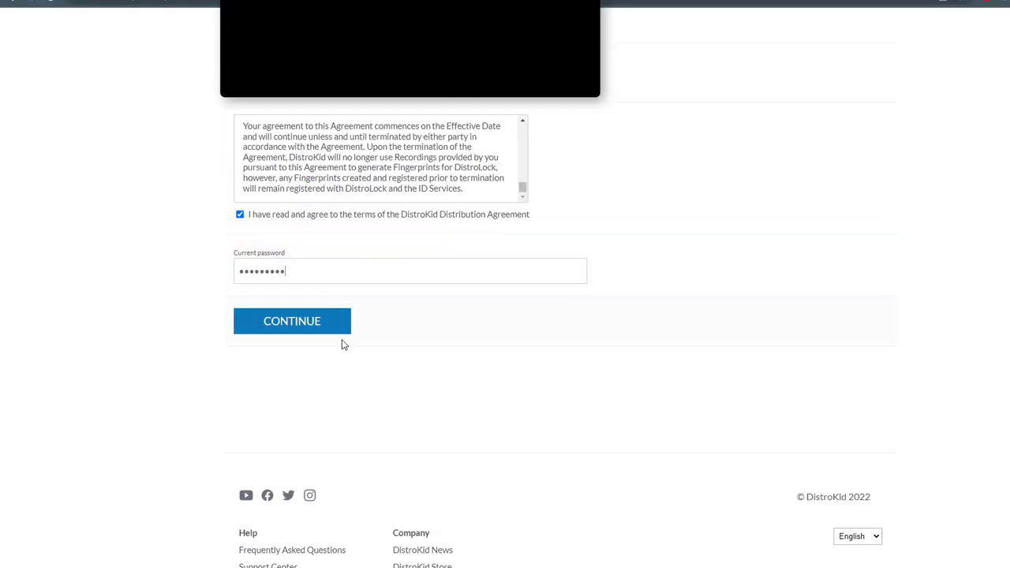
pyautogui.click(327, 331)
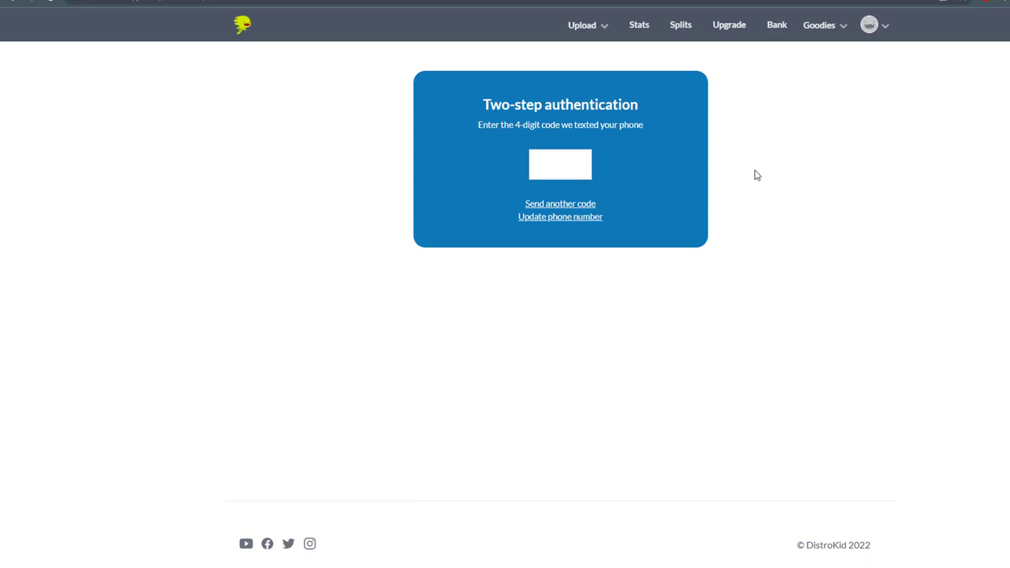
pyautogui.click(585, 166)
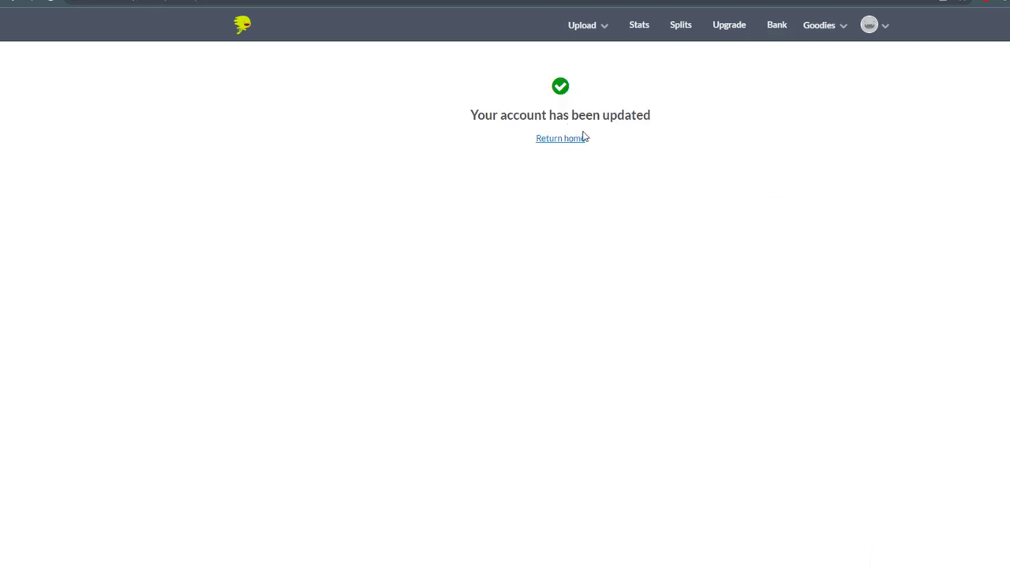
pyautogui.click(584, 138)
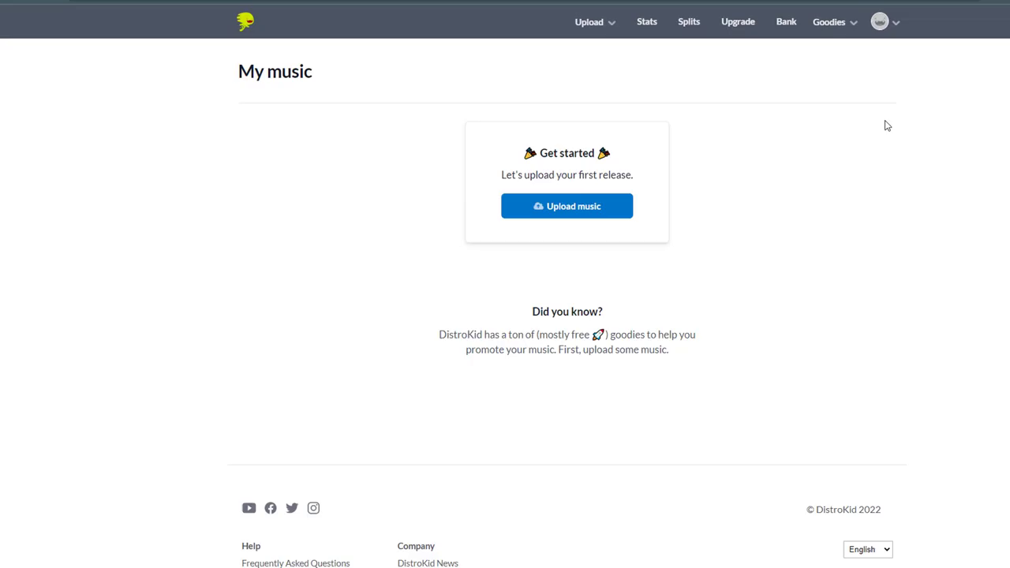
# Open a new Upload music form and scroll through it down and back up.
pyautogui.click(605, 24)
pyautogui.click(593, 70)
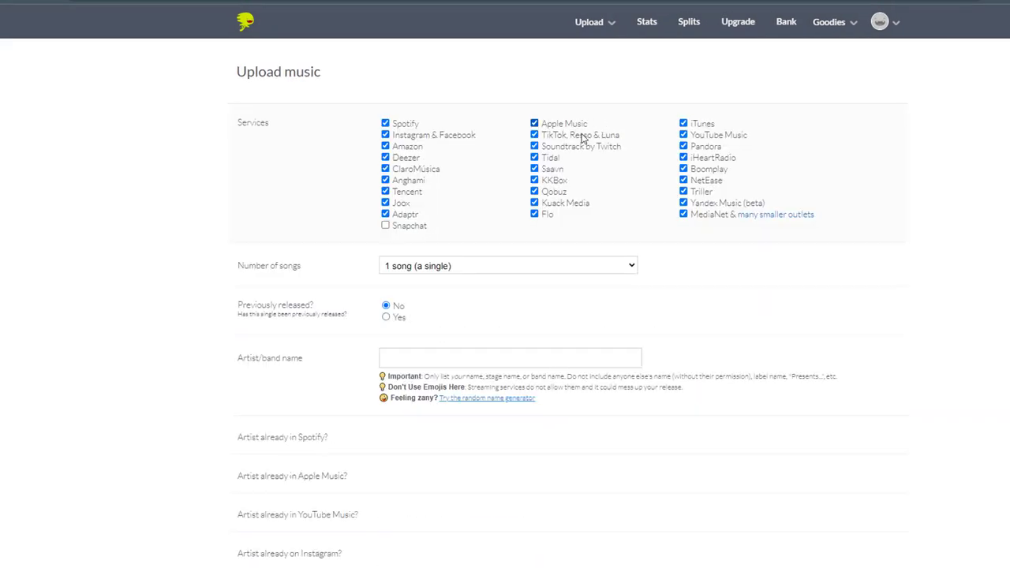
pyautogui.scroll(-5, 521, 152)
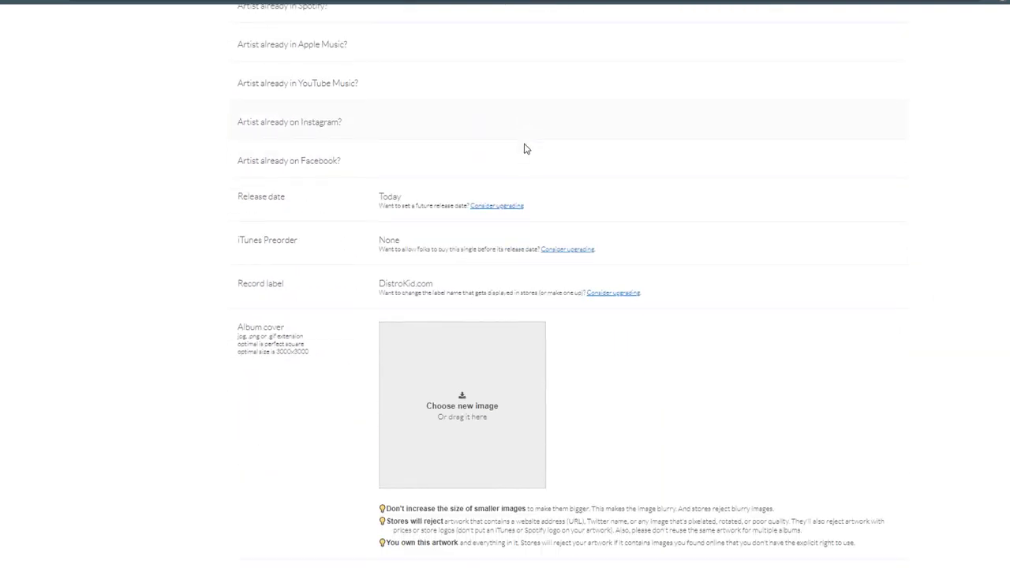
pyautogui.scroll(-20, 526, 148)
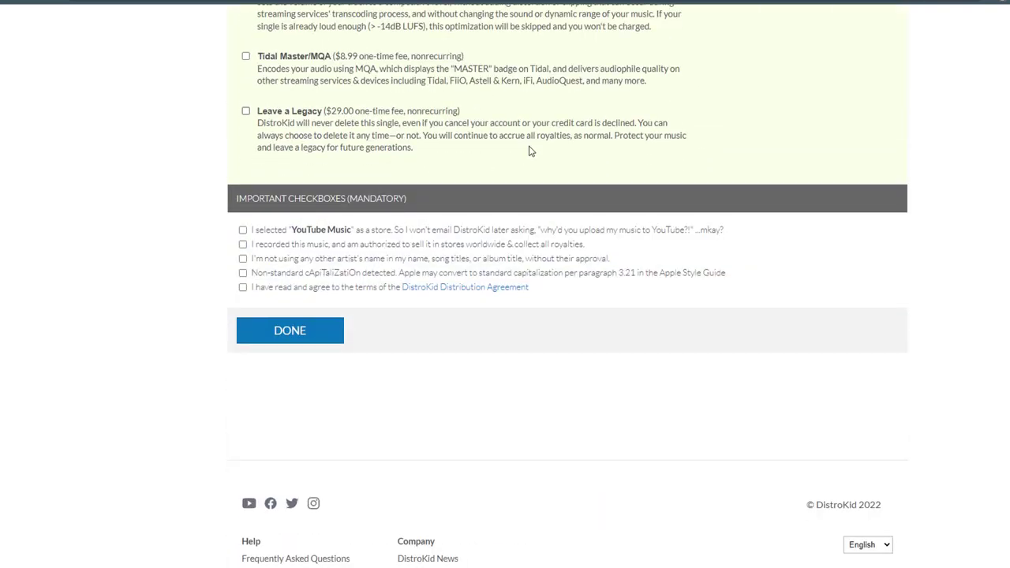
pyautogui.scroll(20, 530, 150)
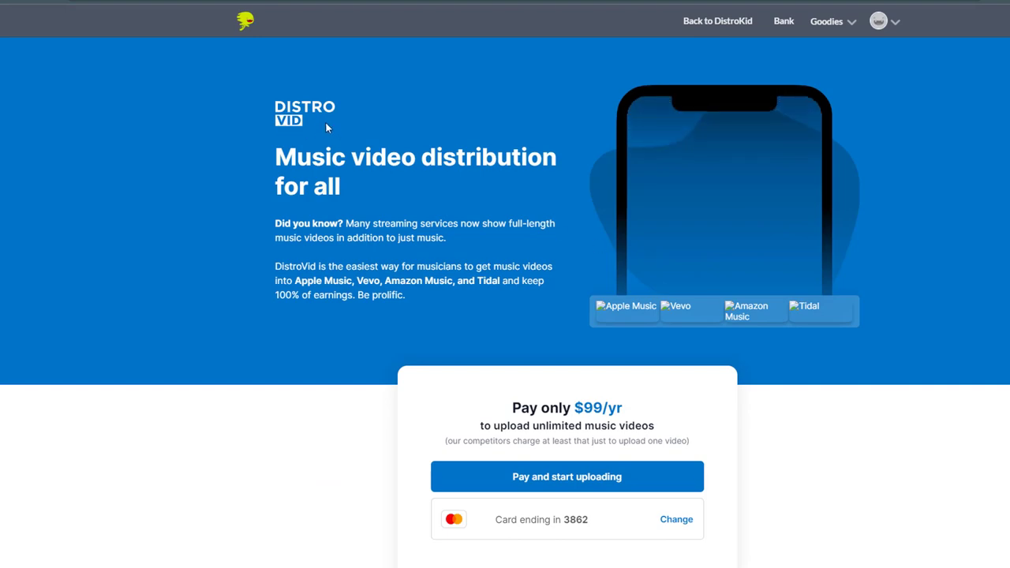
# Scroll through the DistroVid $99/yr offer page, then go back to the Upload music form.
pyautogui.scroll(-7, 328, 125)
pyautogui.scroll(6, 101, 27)
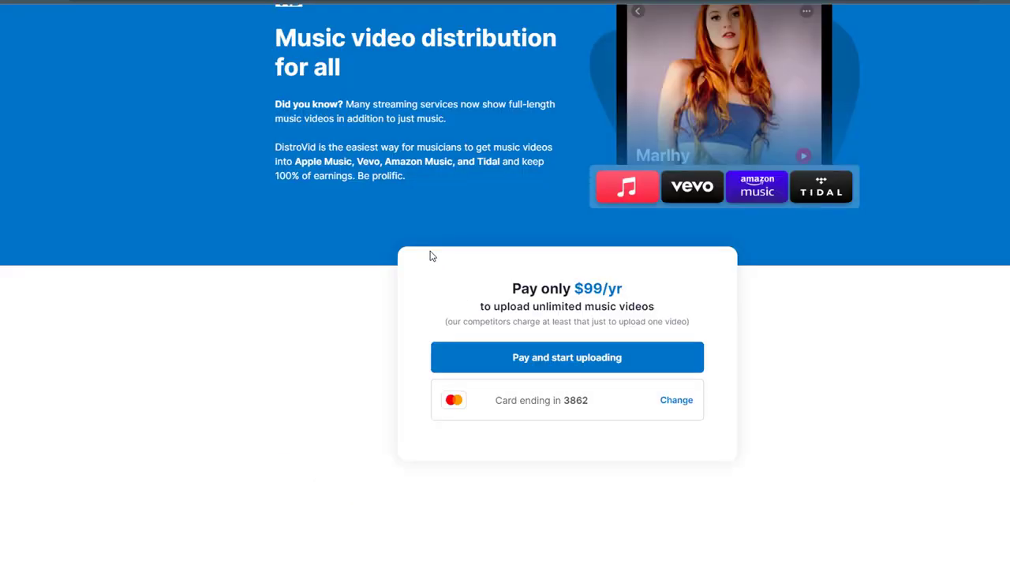
pyautogui.scroll(-5, 430, 254)
pyautogui.scroll(5, 430, 254)
pyautogui.scroll(-7, 430, 253)
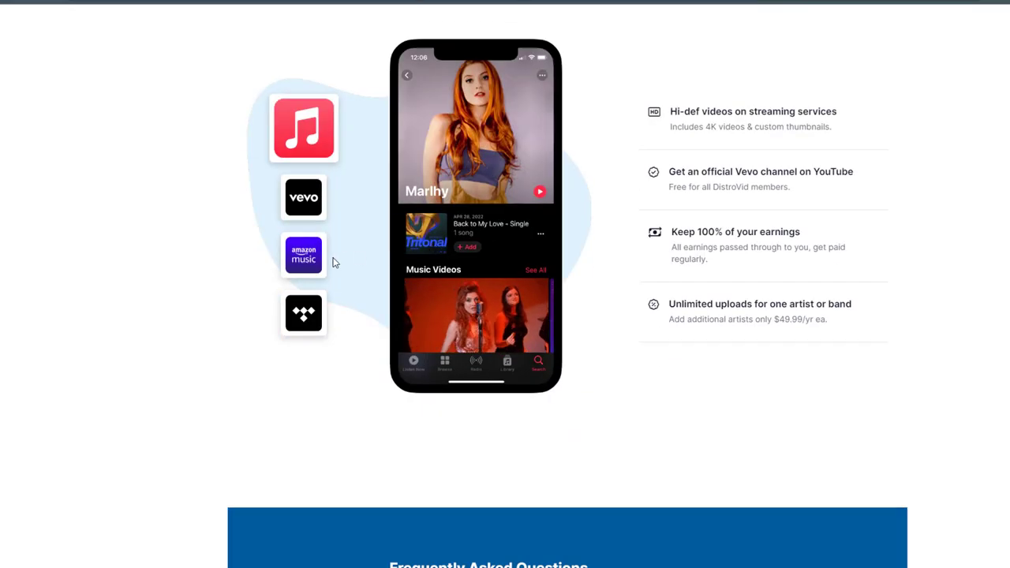
pyautogui.scroll(-8, 521, 281)
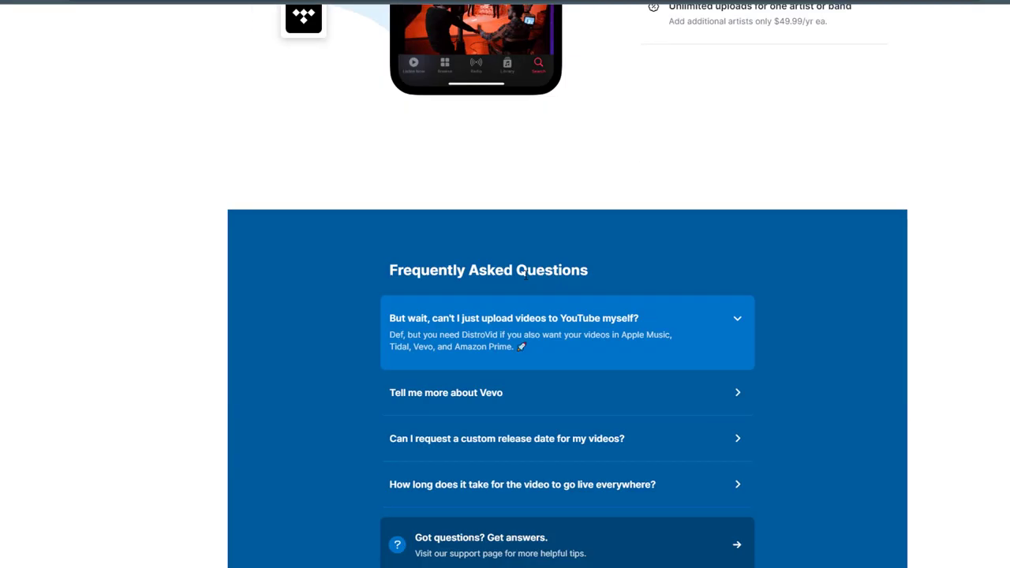
pyautogui.scroll(5, 524, 284)
pyautogui.scroll(6, 523, 284)
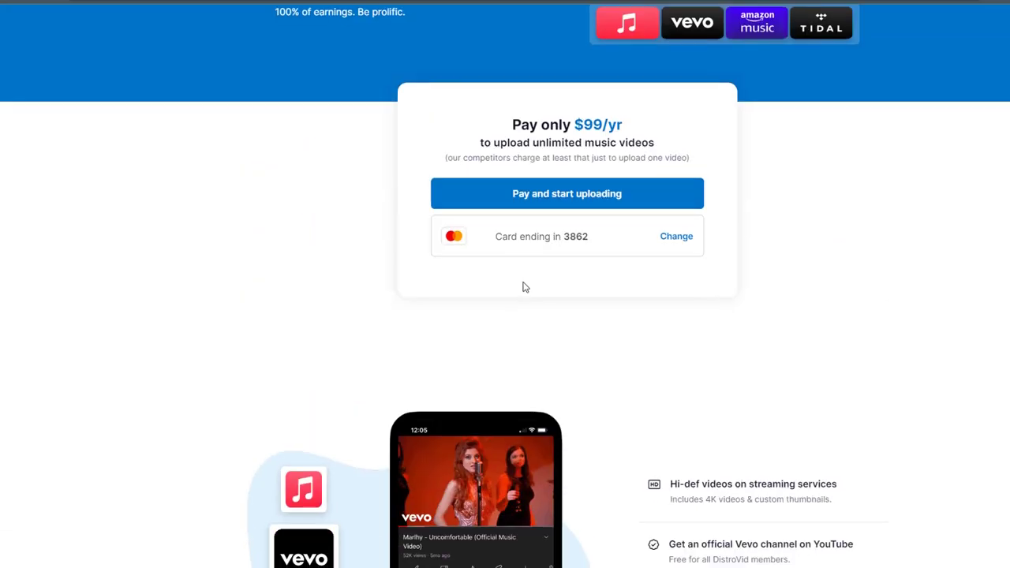
pyautogui.scroll(-3, 523, 284)
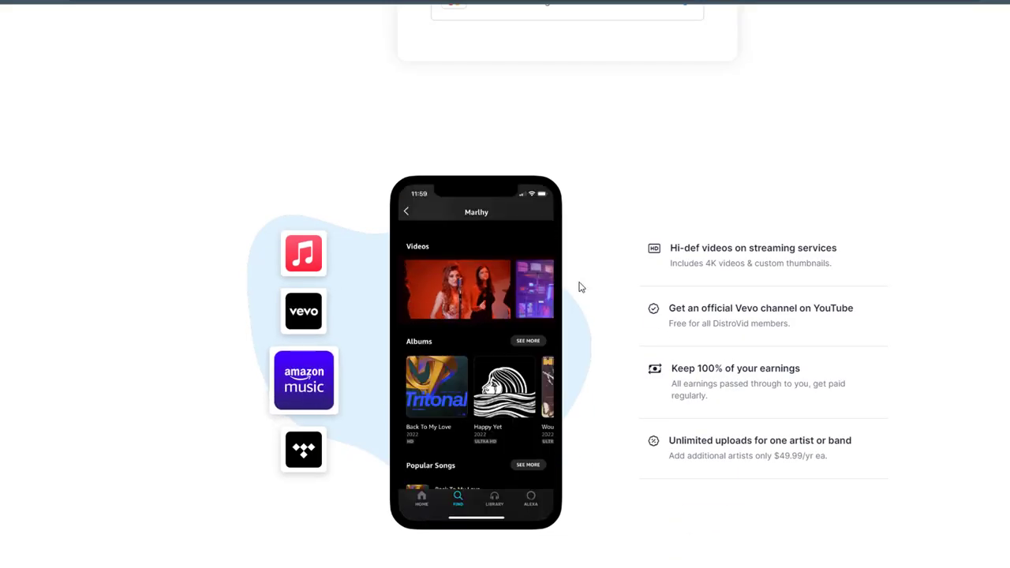
pyautogui.scroll(10, 577, 286)
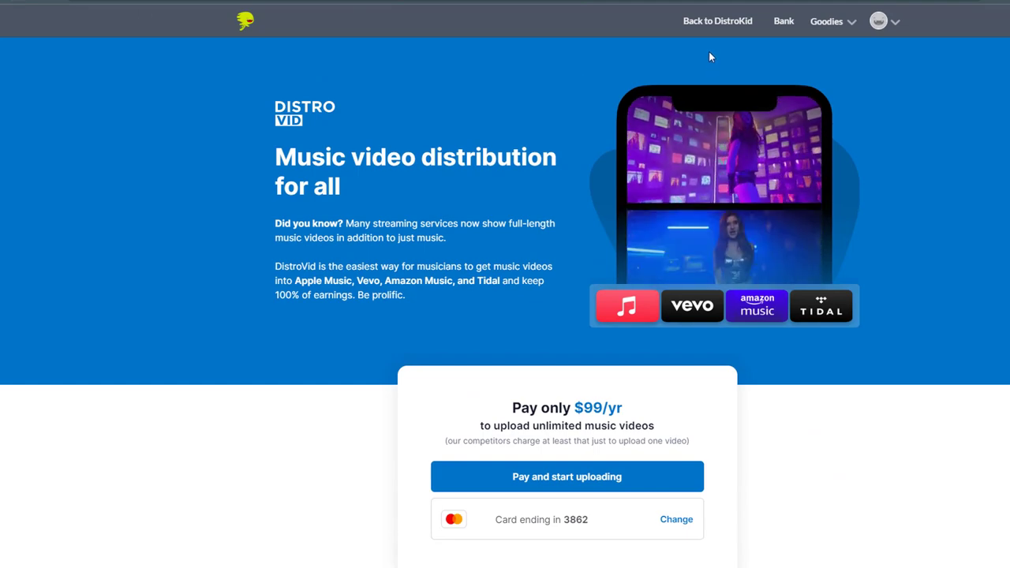
pyautogui.hotkey('alt', 'Left')
pyautogui.moveTo(594, 22)
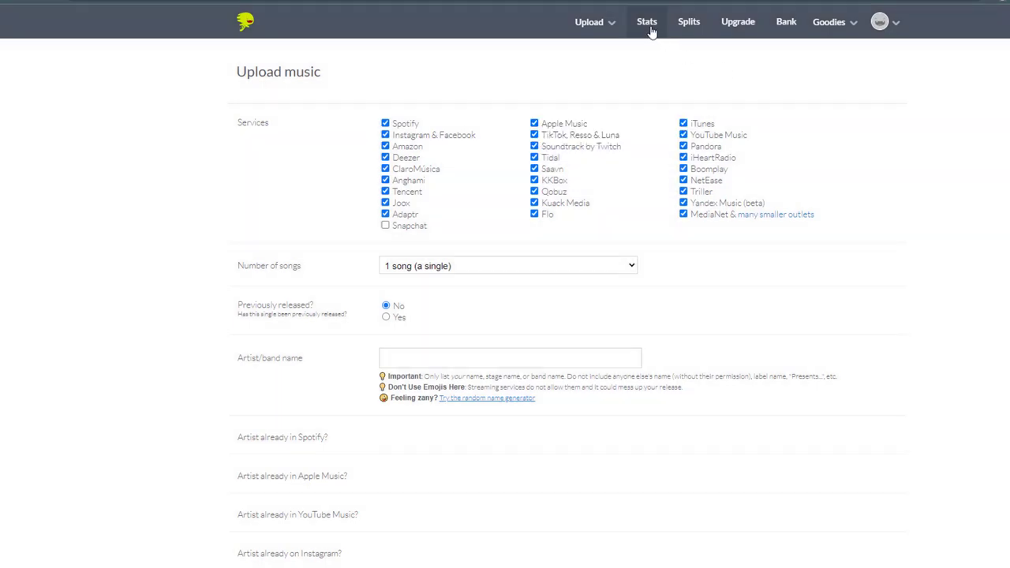
# Open the streaming Stats page from the top navigation.
pyautogui.click(650, 25)
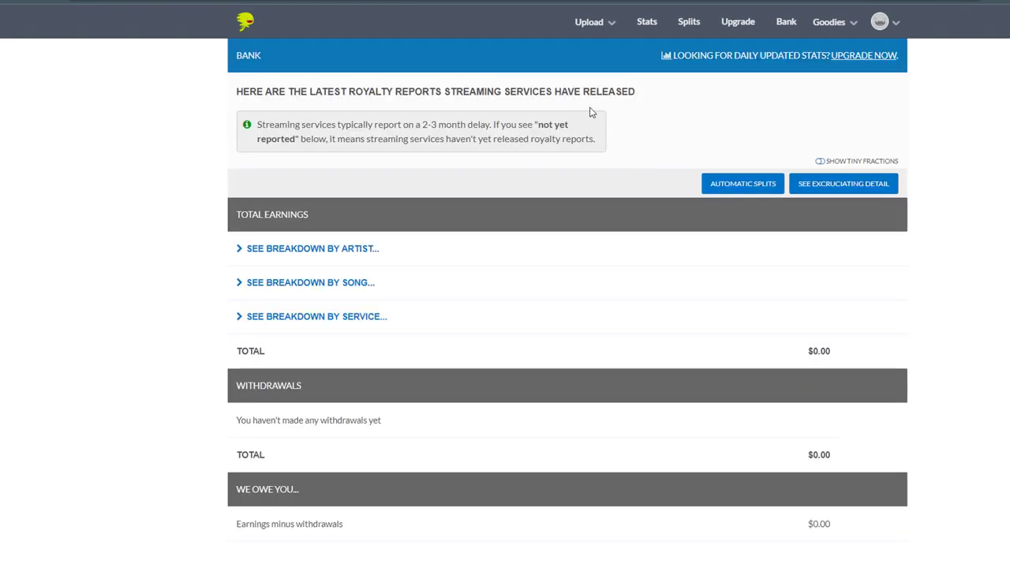
# Review the $0.00 Bank earnings, view the breakdown by song, and return to the overview.
pyautogui.scroll(-3, 561, 252)
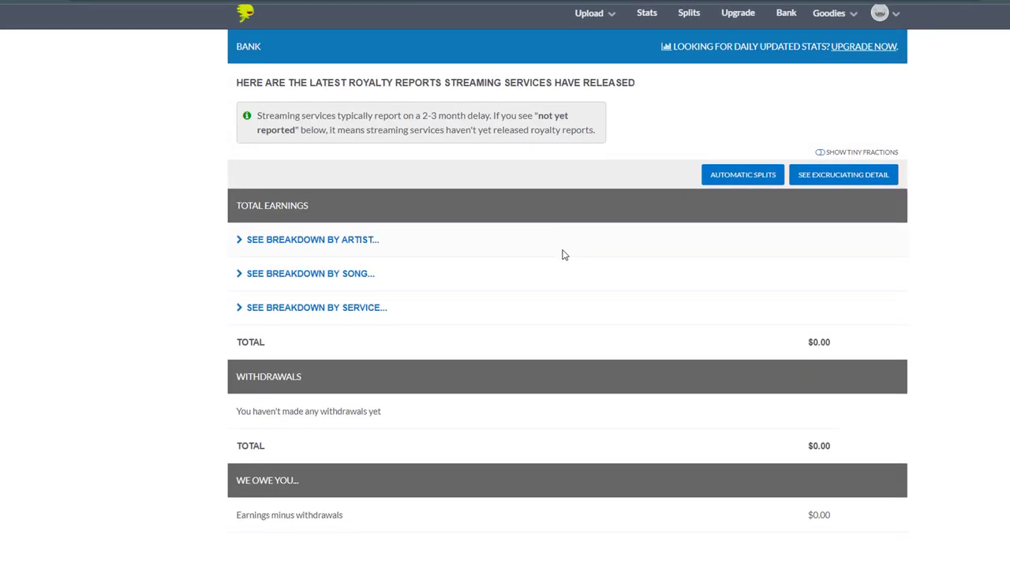
pyautogui.scroll(3, 350, 304)
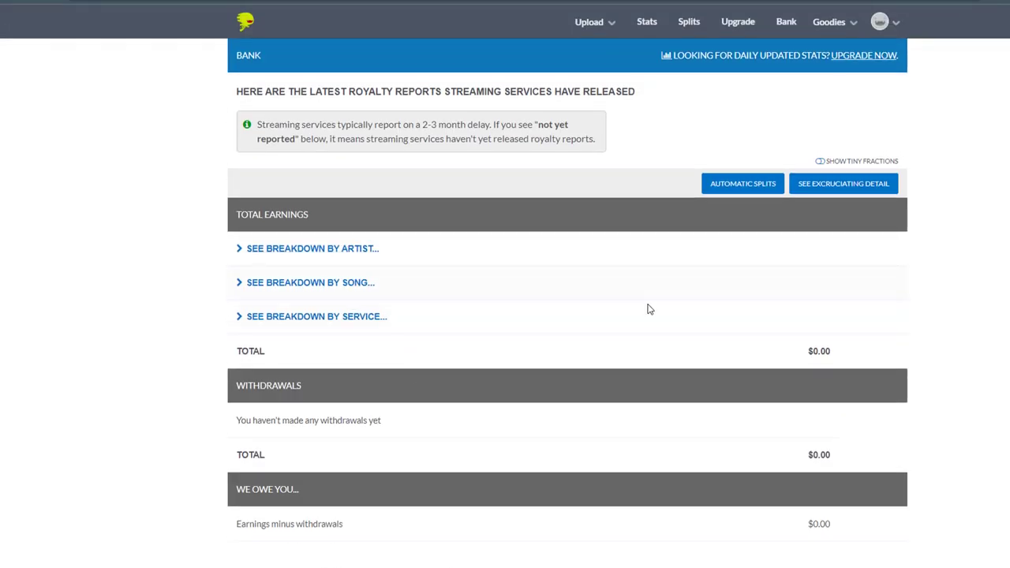
pyautogui.click(316, 287)
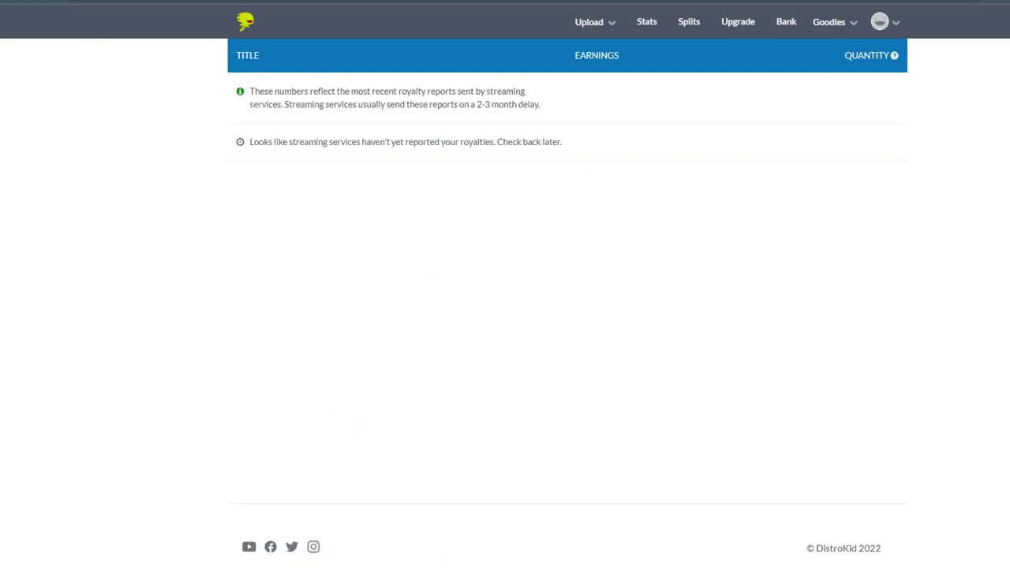
pyautogui.hotkey('alt', 'Left')
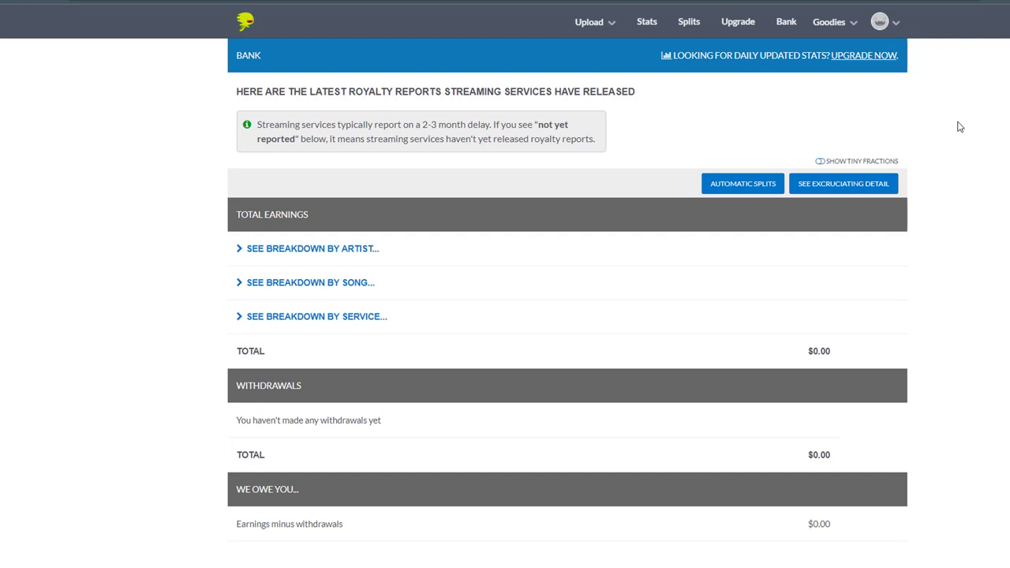
# Open Payout method from the account menu, review payout methods, and go to Tipalti settings.
pyautogui.click(894, 26)
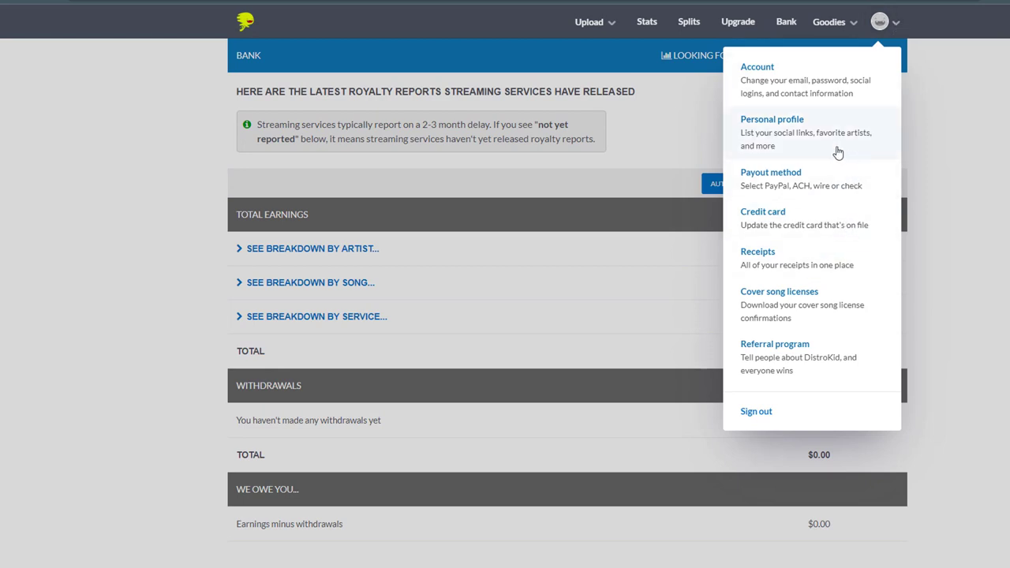
pyautogui.click(832, 198)
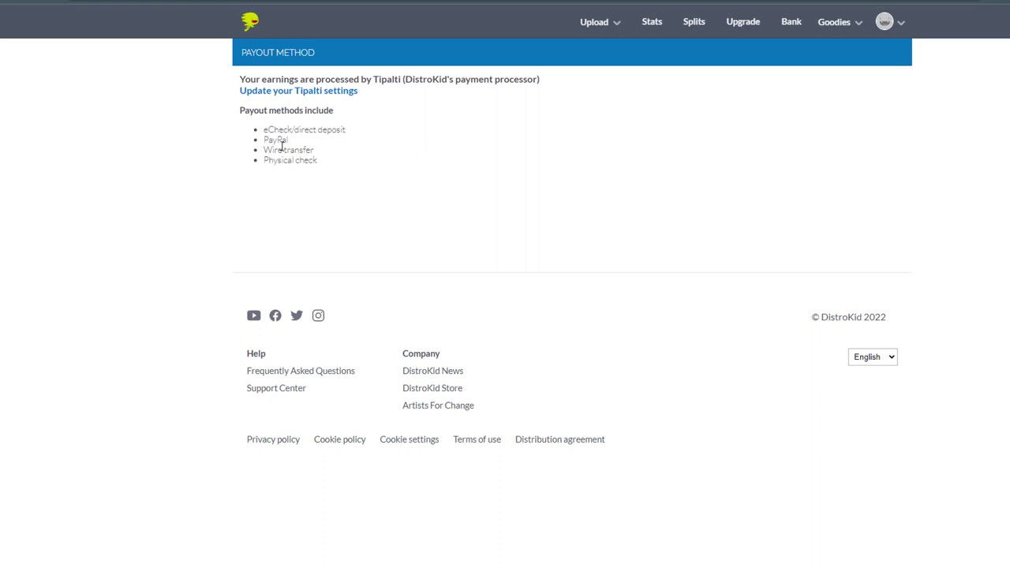
pyautogui.moveTo(264, 129); pyautogui.dragTo(359, 164)
pyautogui.click(363, 160)
pyautogui.moveTo(327, 162); pyautogui.dragTo(258, 134)
pyautogui.click(274, 131)
pyautogui.click(334, 98)
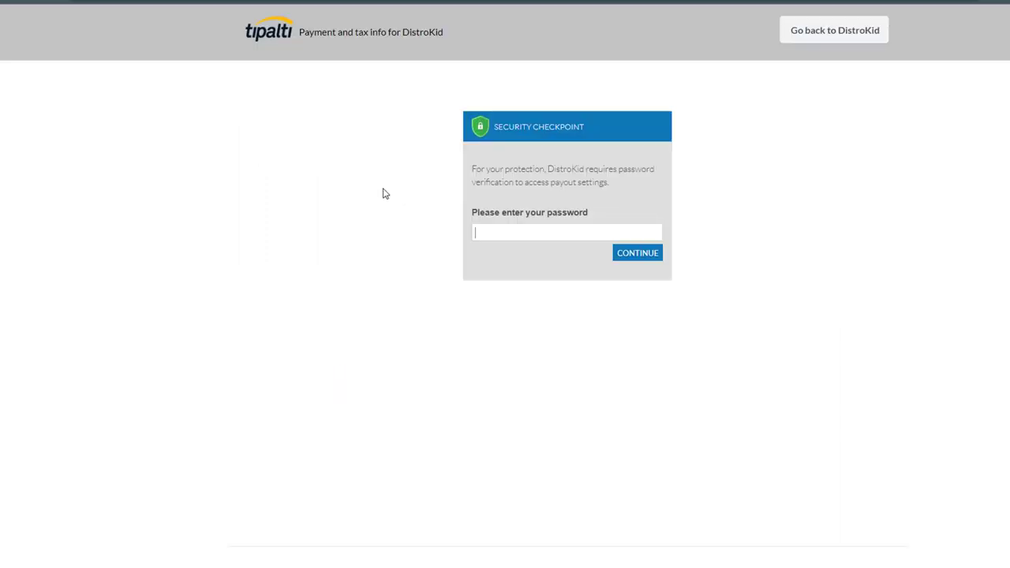
# Enter the account password at Tipalti's security checkpoint.
pyautogui.click(511, 231)
pyautogui.write('•••••••')
pyautogui.click(639, 254)
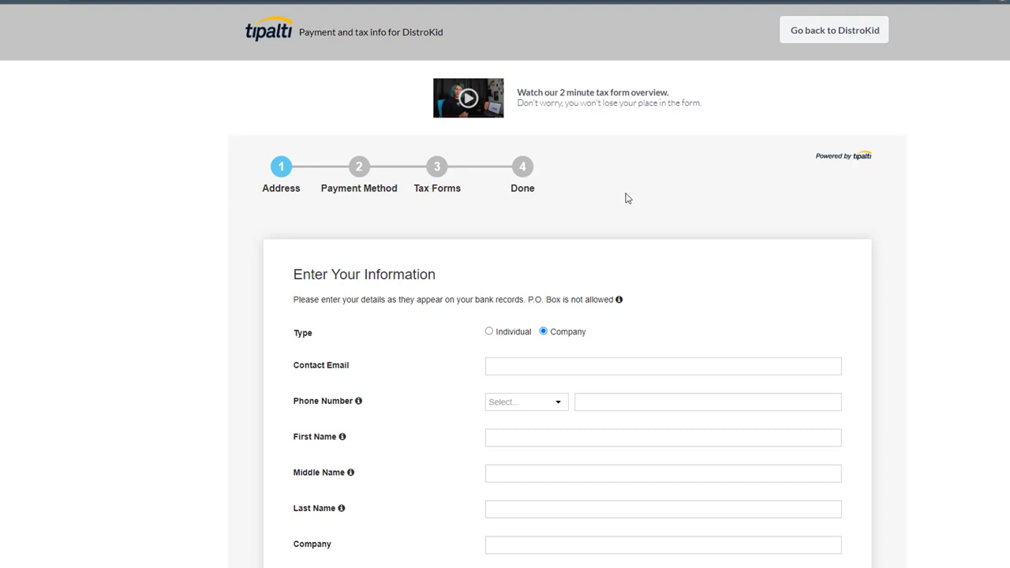
# Fill in the Address step's contact email and browse the phone country codes.
pyautogui.scroll(-2, 629, 197)
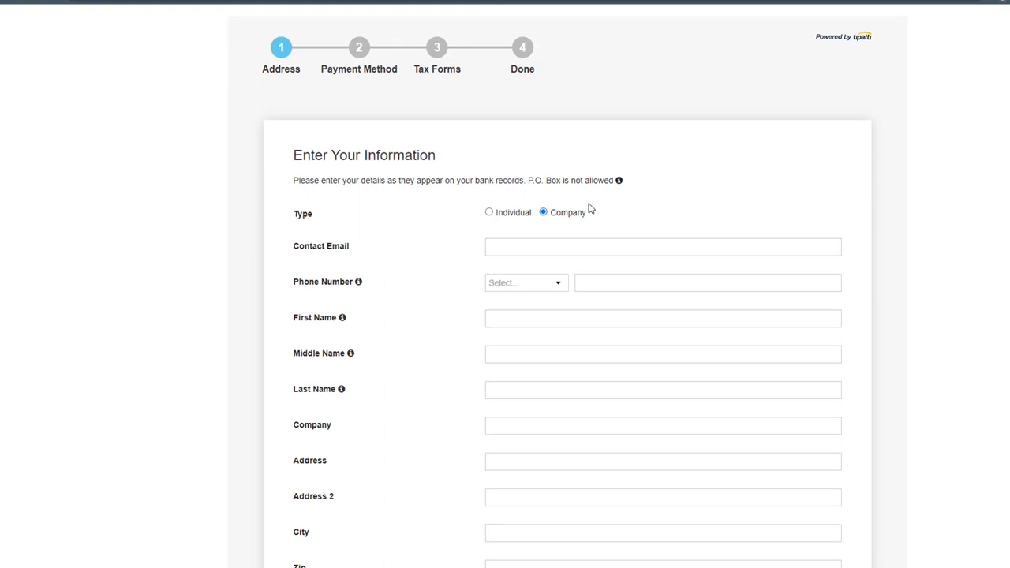
pyautogui.click(550, 249)
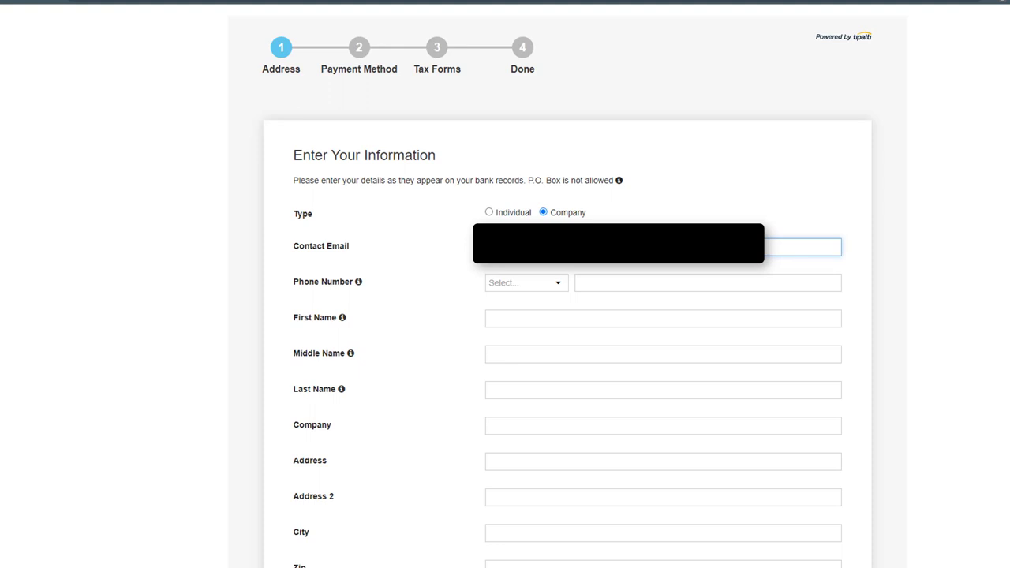
pyautogui.click(546, 283)
pyautogui.scroll(-2, 568, 320)
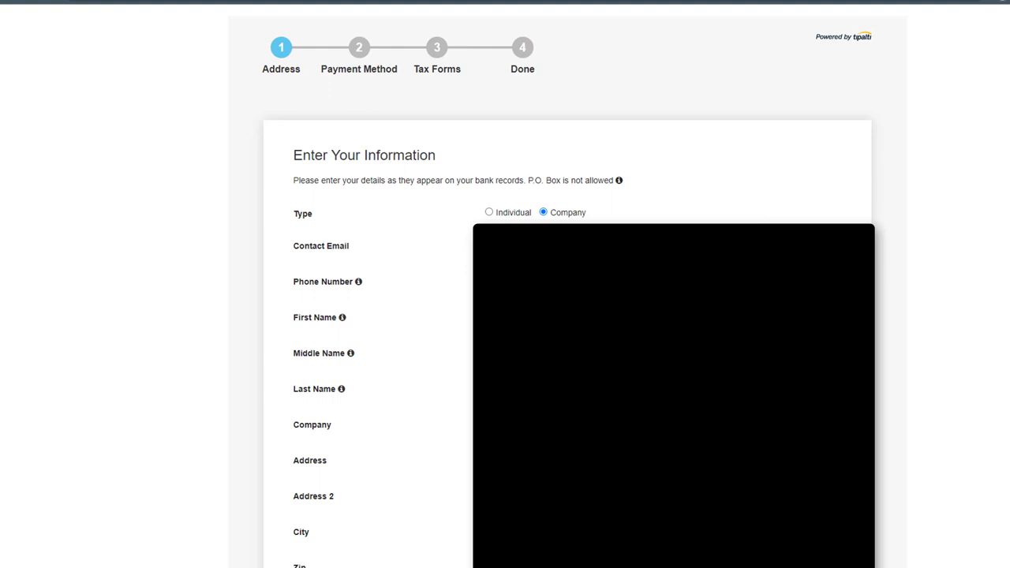
pyautogui.scroll(2, 568, 315)
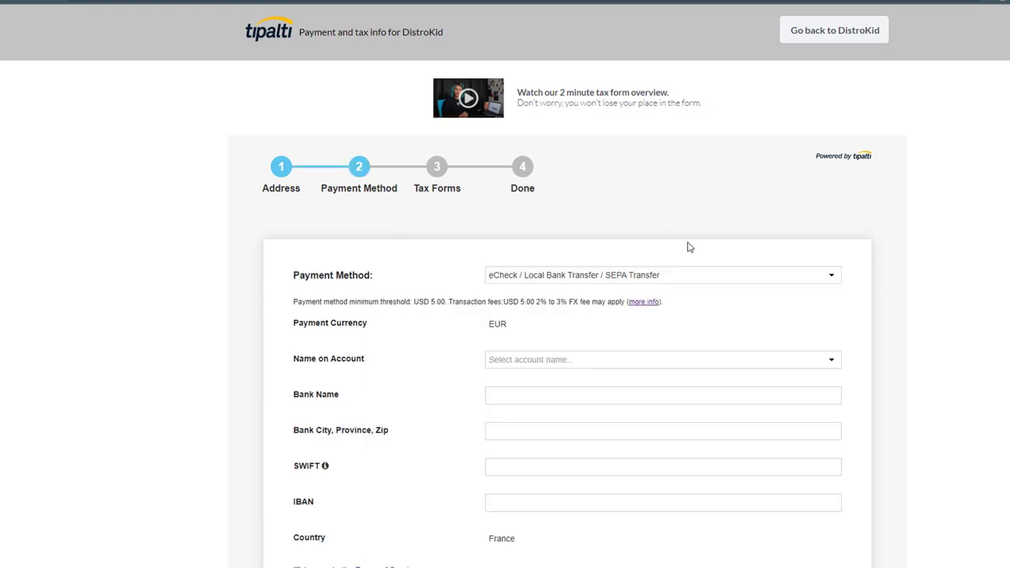
# Choose PayPal as the payment method after first trying bank transfer.
pyautogui.scroll(-2, 367, 223)
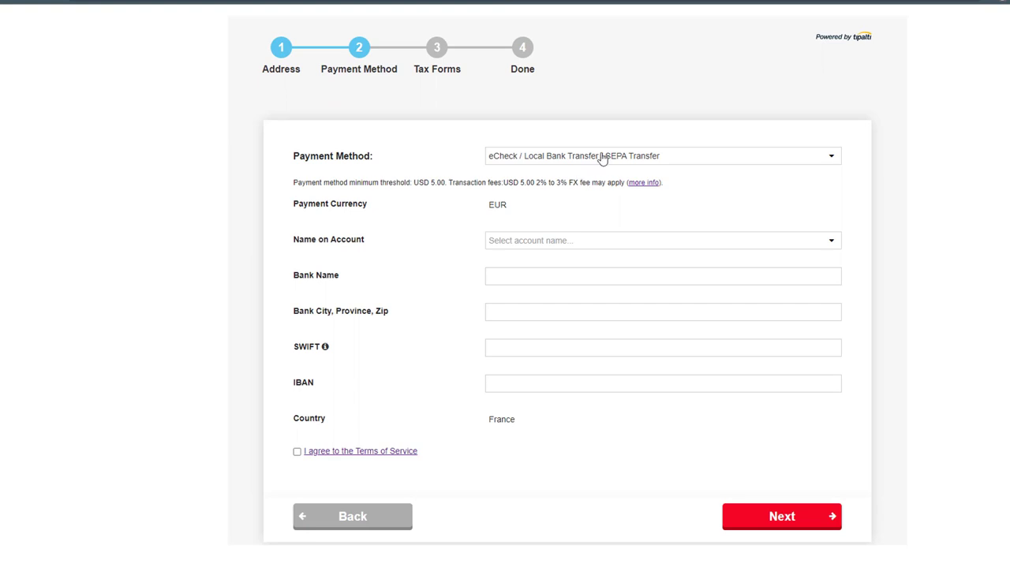
pyautogui.click(605, 160)
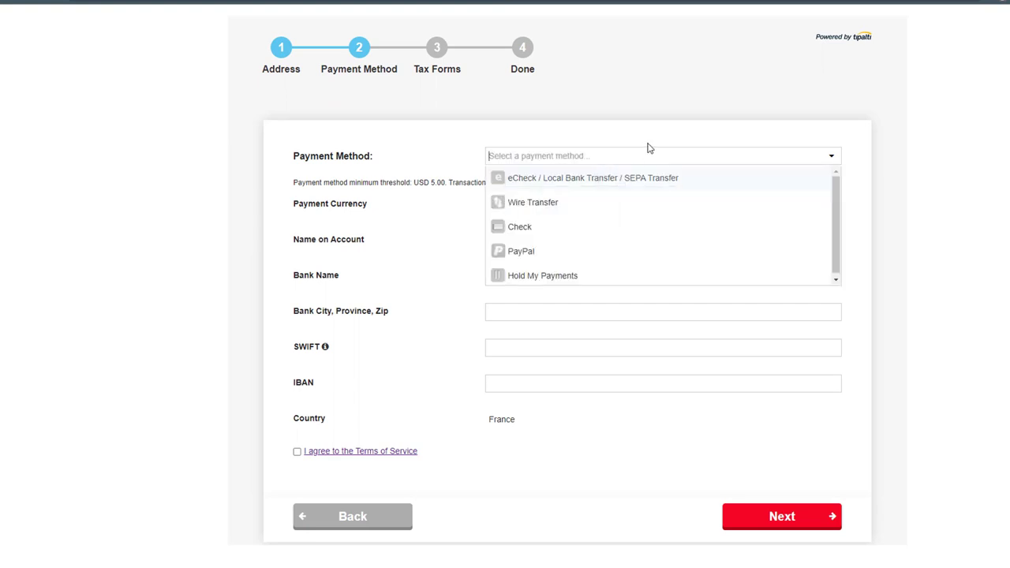
pyautogui.press('Return')
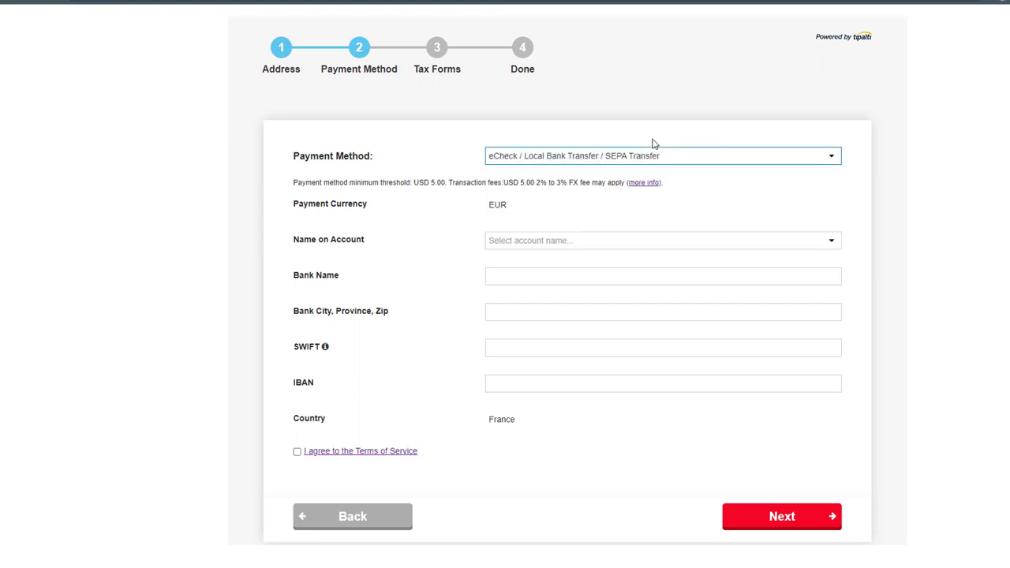
pyautogui.click(604, 160)
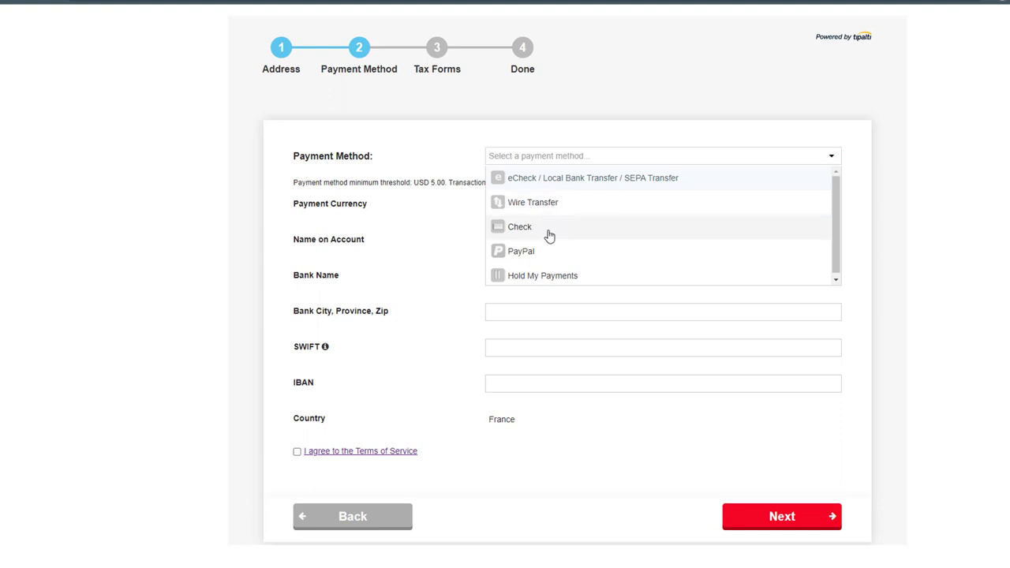
pyautogui.scroll(-1, 548, 231)
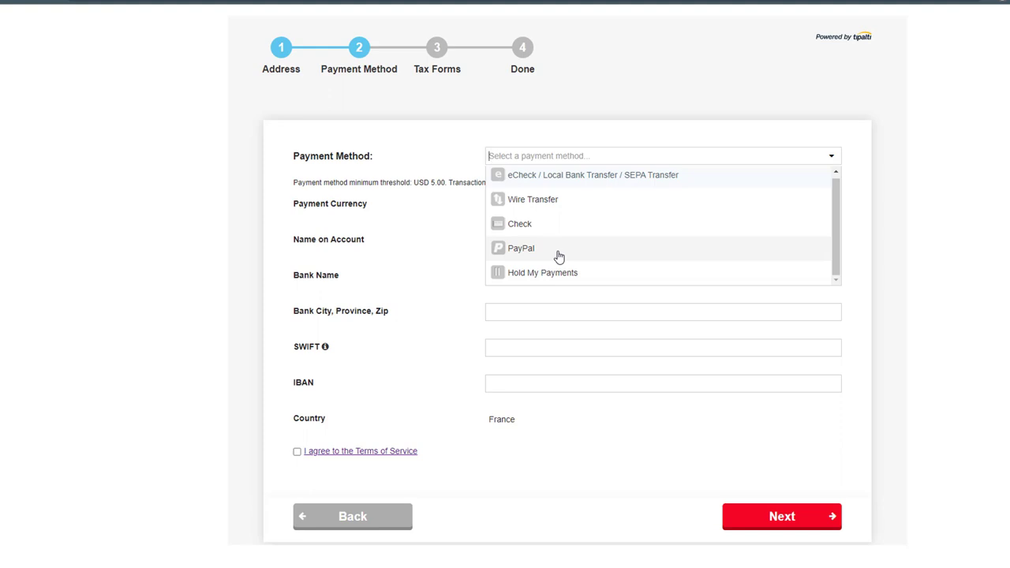
pyautogui.click(559, 257)
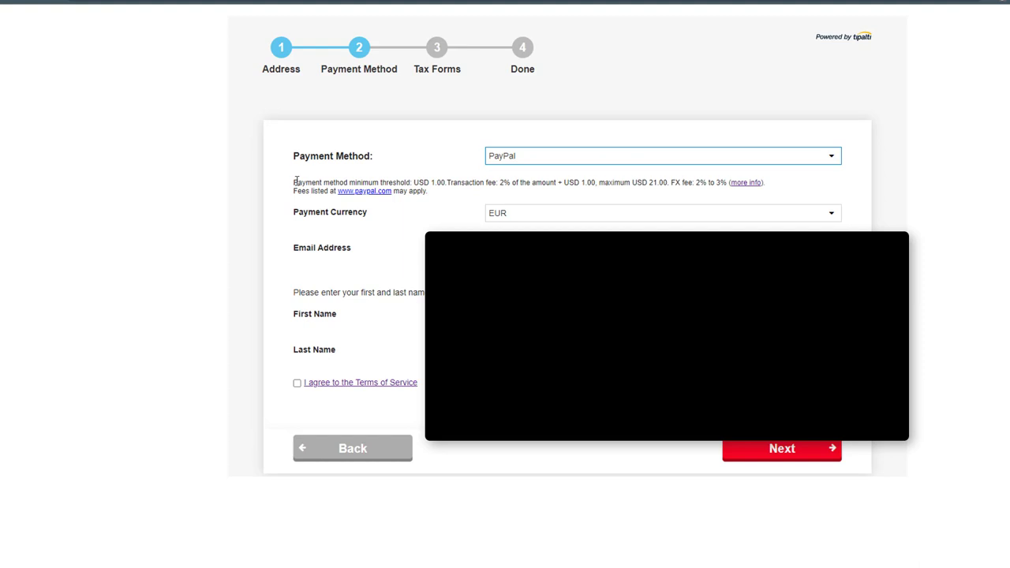
# Review PayPal's transaction fees and keep EUR as the payment currency.
pyautogui.moveTo(295, 181); pyautogui.dragTo(557, 183)
pyautogui.click(521, 182)
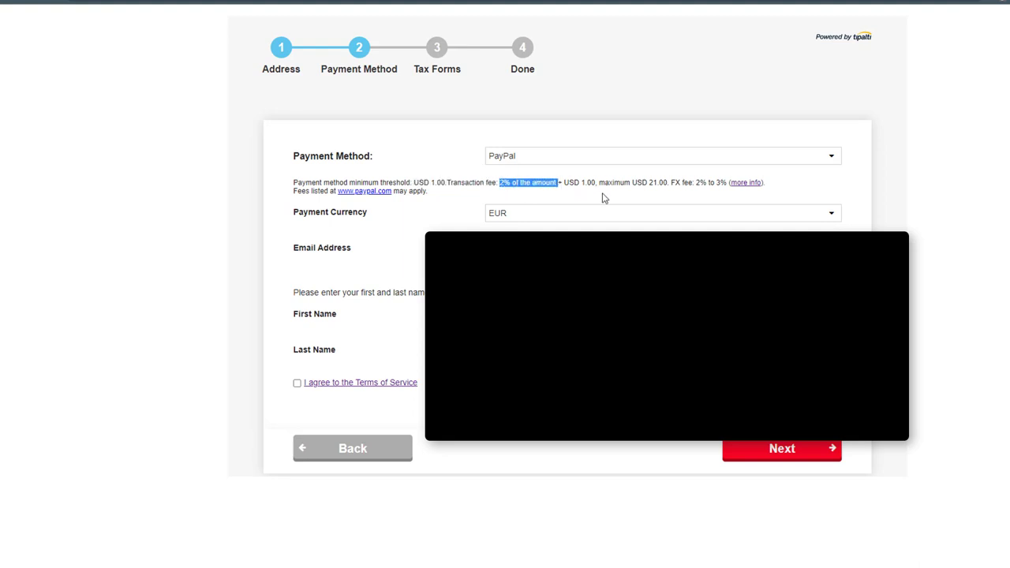
pyautogui.click(672, 218)
pyautogui.click(674, 220)
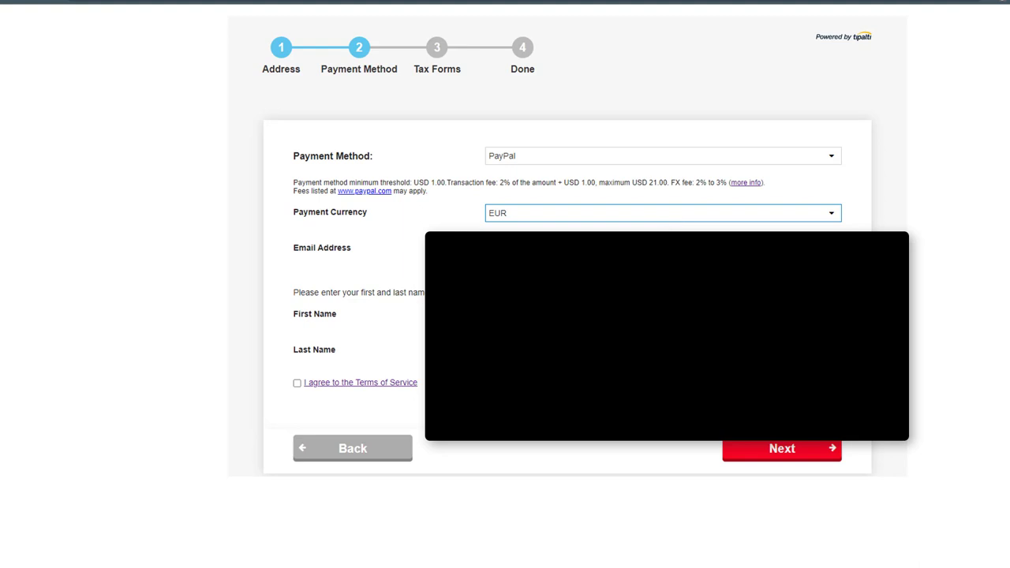
pyautogui.press('Tab')
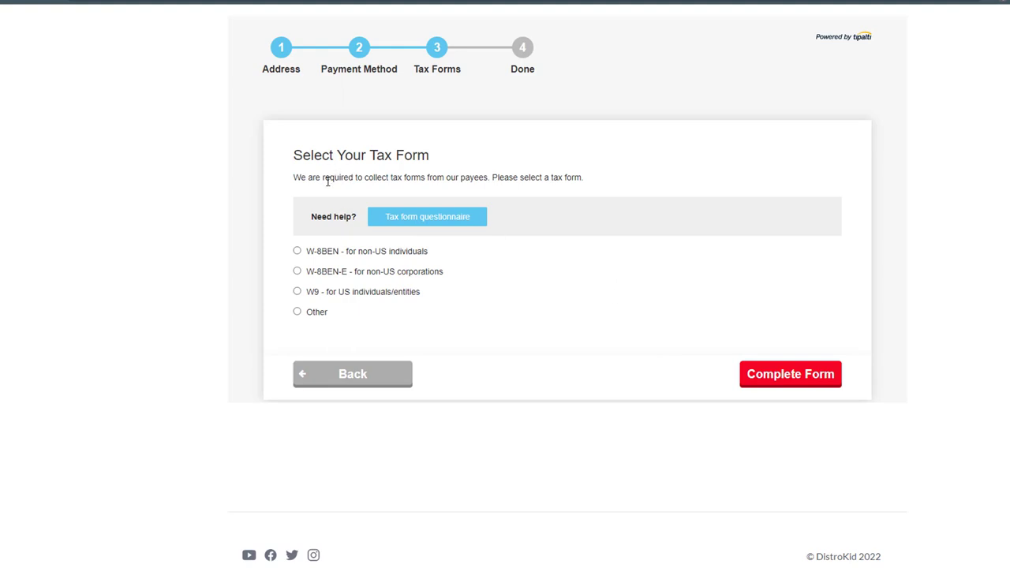
# Choose W-8BEN for non-US individuals as the Tipalti tax form and start completing it.
pyautogui.moveTo(295, 176); pyautogui.dragTo(586, 183)
pyautogui.click(587, 182)
pyautogui.scroll(3, 382, 327)
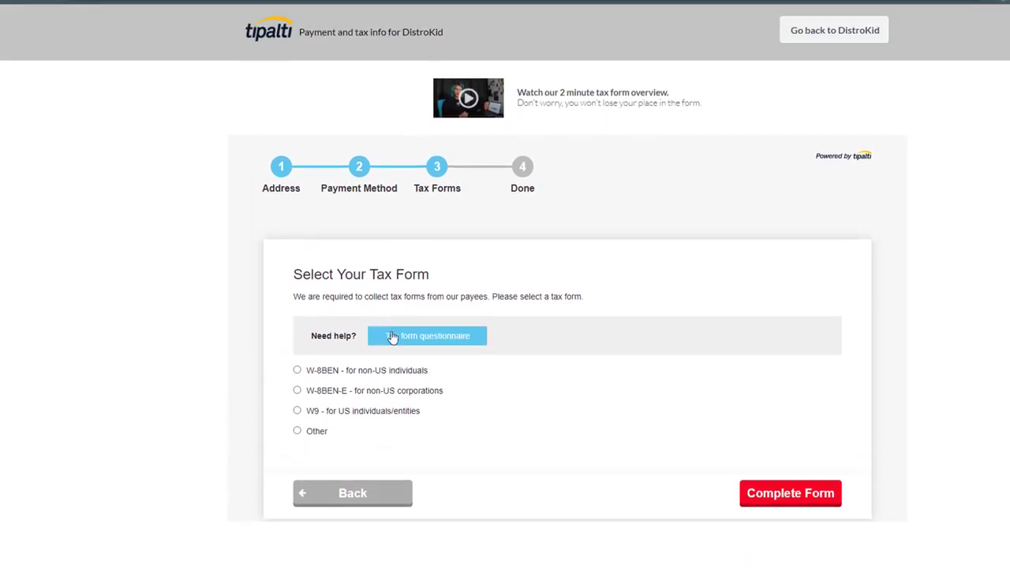
pyautogui.scroll(-3, 402, 324)
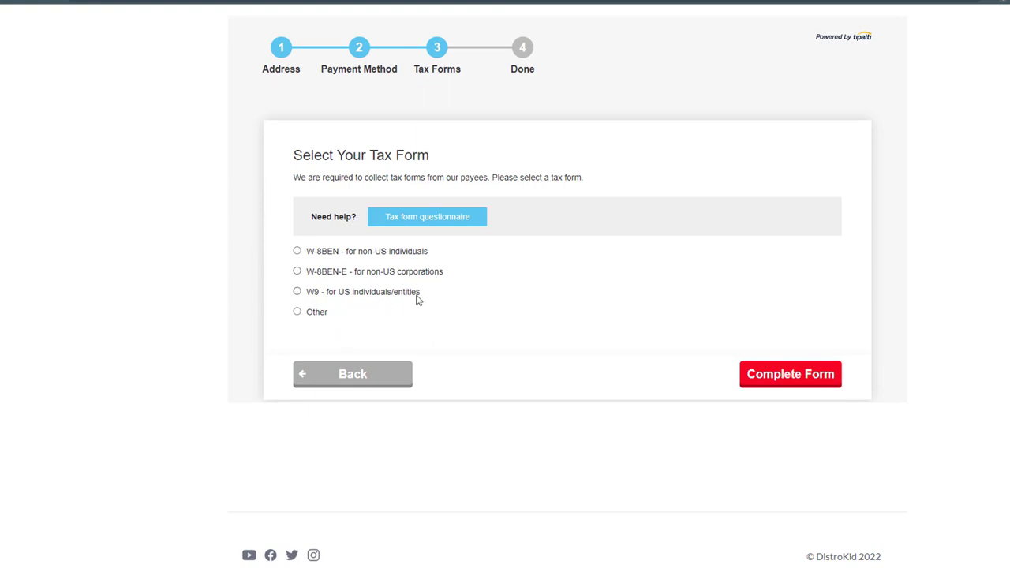
pyautogui.click(298, 252)
pyautogui.click(791, 376)
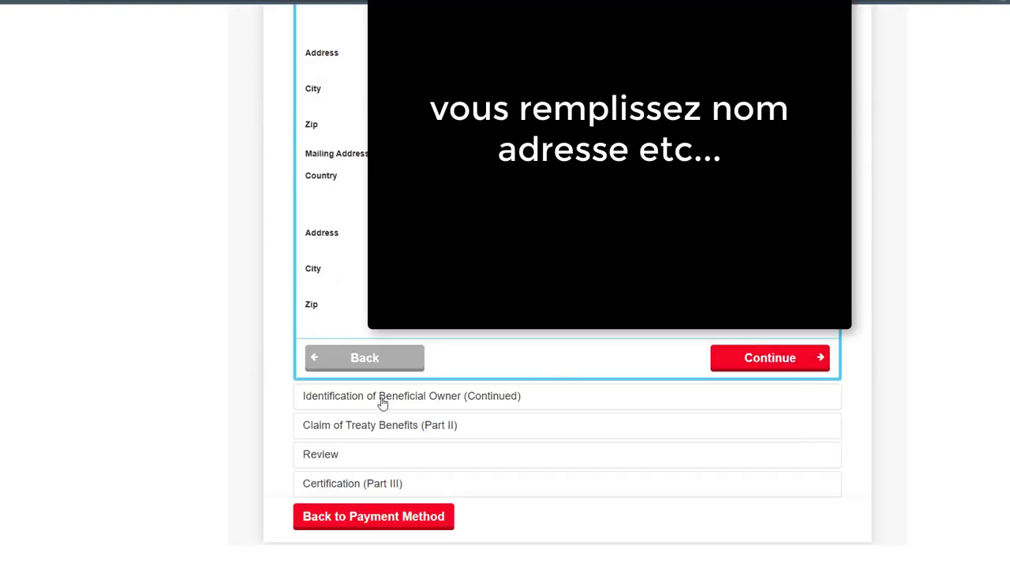
# Submit the W-8BEN Part I owner details, then paste the foreign tax identifying number and submit.
pyautogui.click(776, 358)
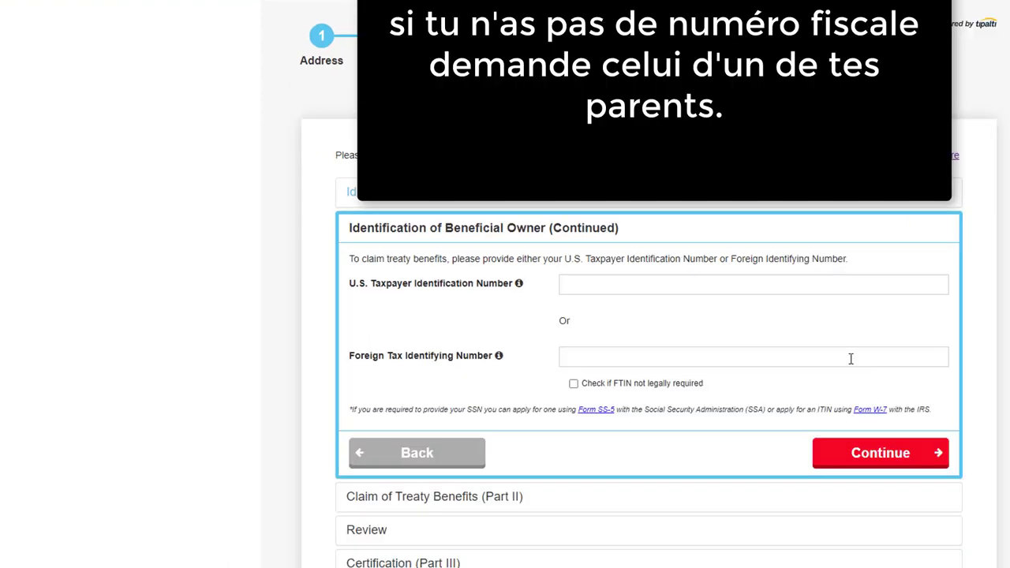
pyautogui.click(738, 303)
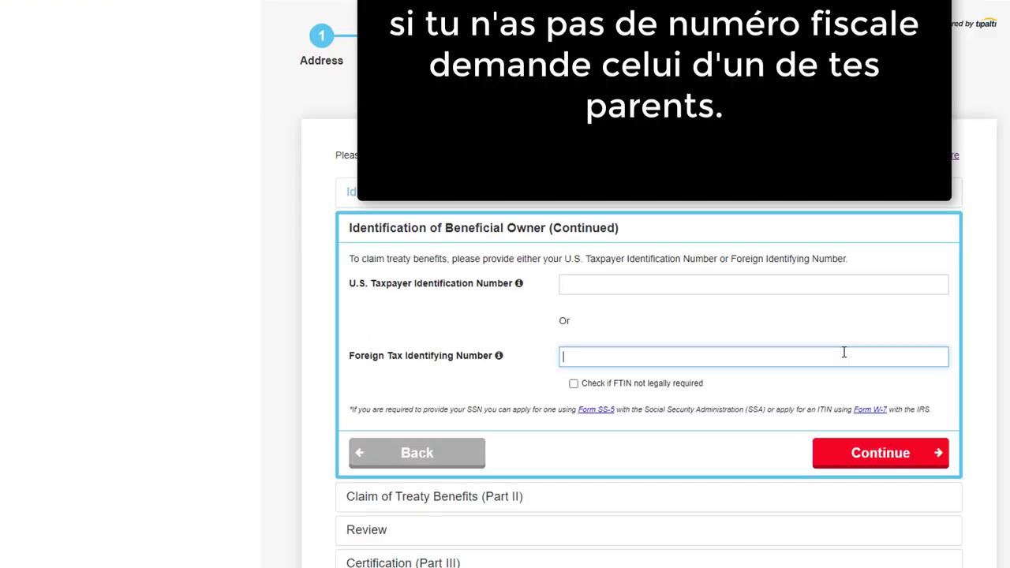
pyautogui.hotkey('ctrl', 'v')
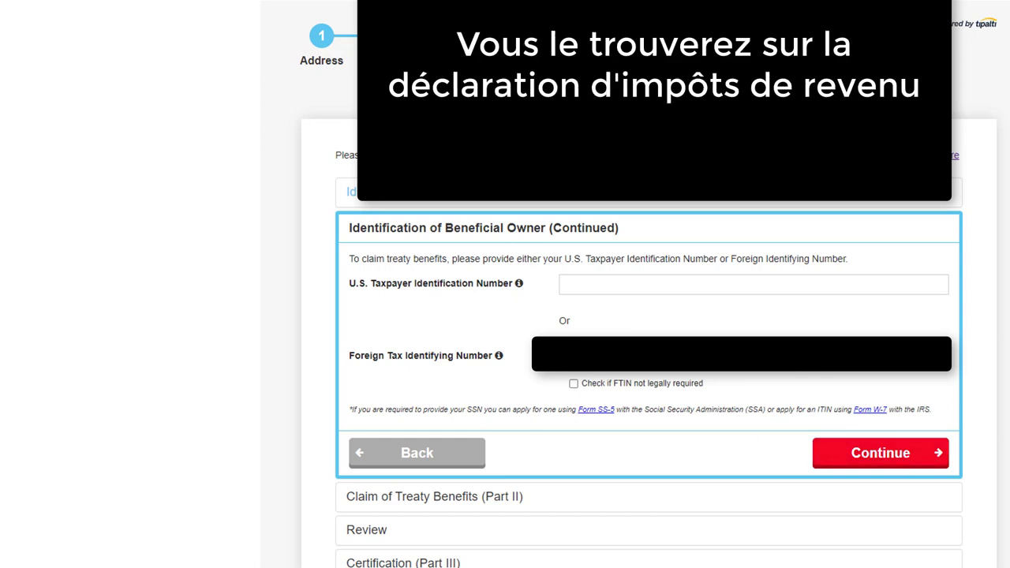
pyautogui.click(878, 462)
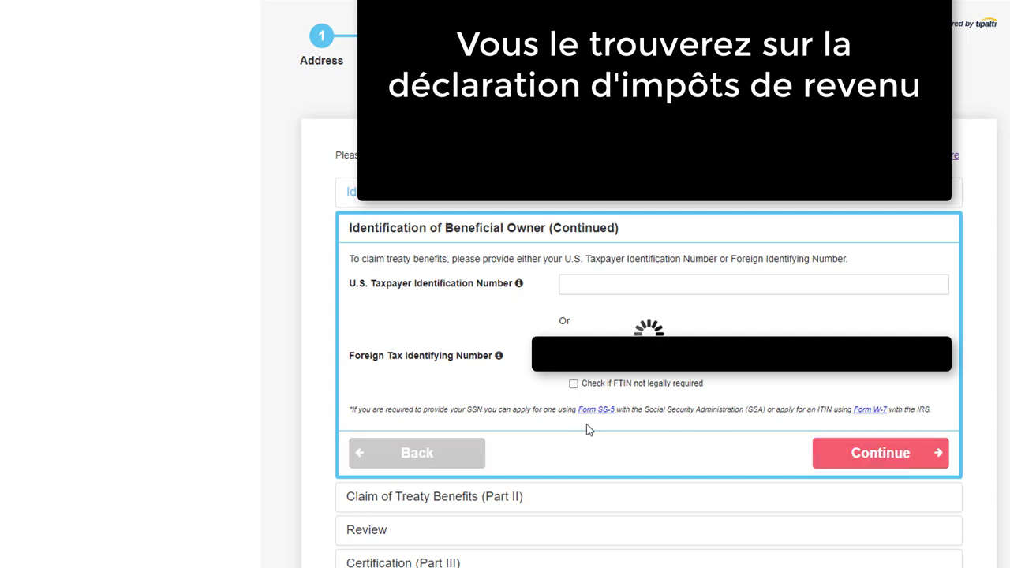
# Claim W-8BEN treaty benefits for France and submit that section.
pyautogui.click(460, 329)
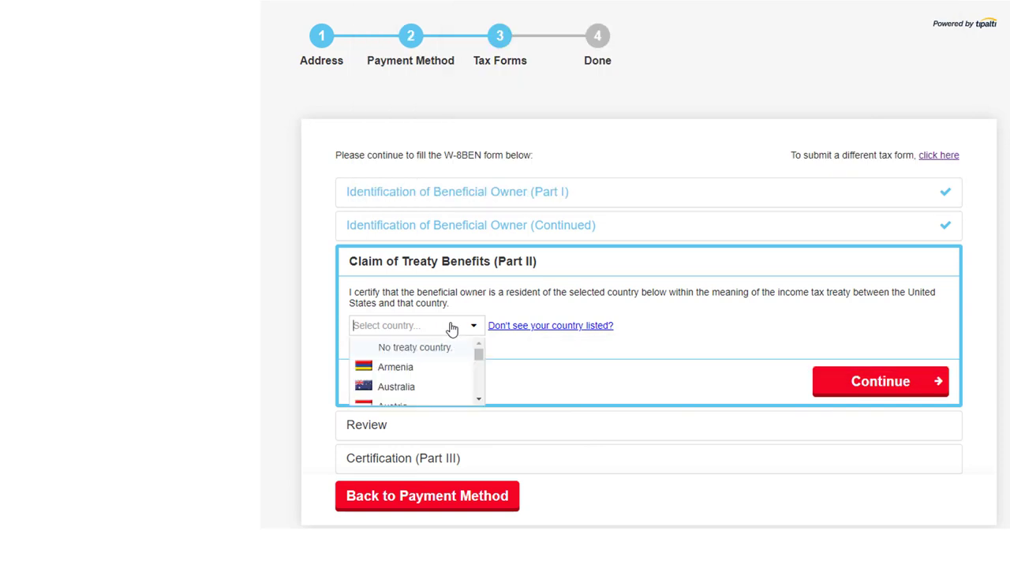
pyautogui.scroll(-1, 440, 372)
pyautogui.scroll(-10, 429, 376)
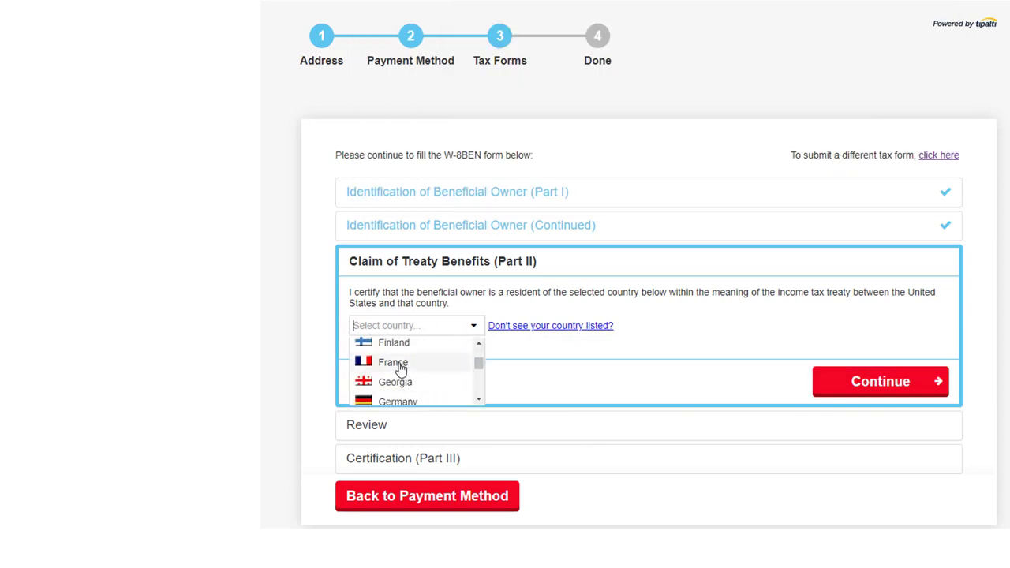
pyautogui.click(462, 364)
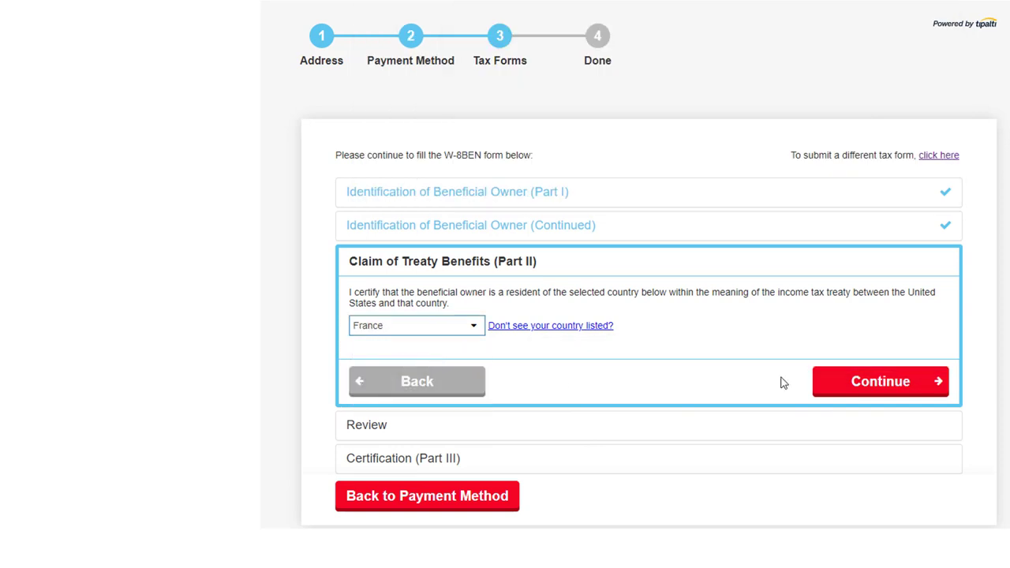
pyautogui.click(892, 387)
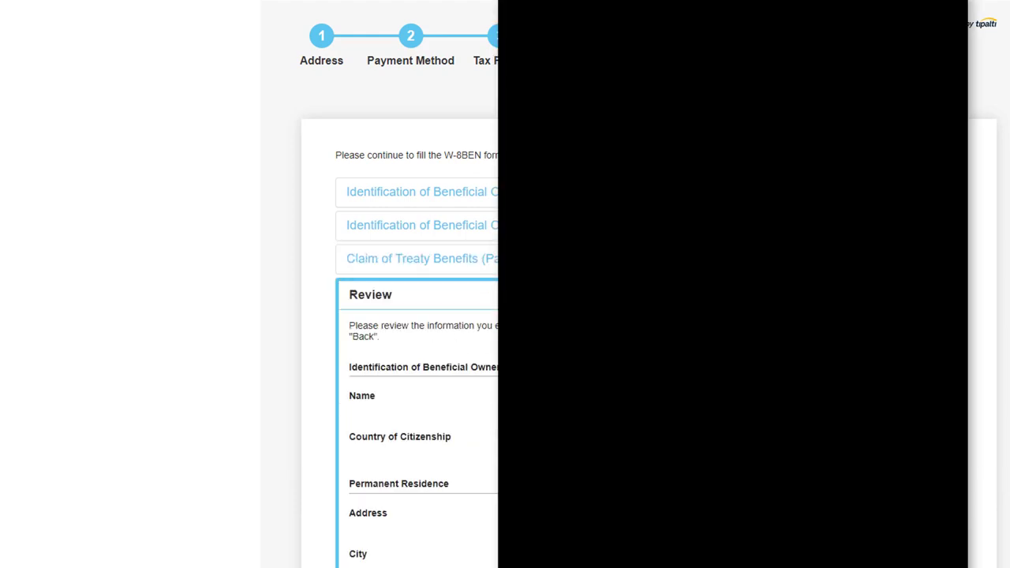
# Look over the W-8BEN review section and confirm the details.
pyautogui.scroll(-4, 418, 316)
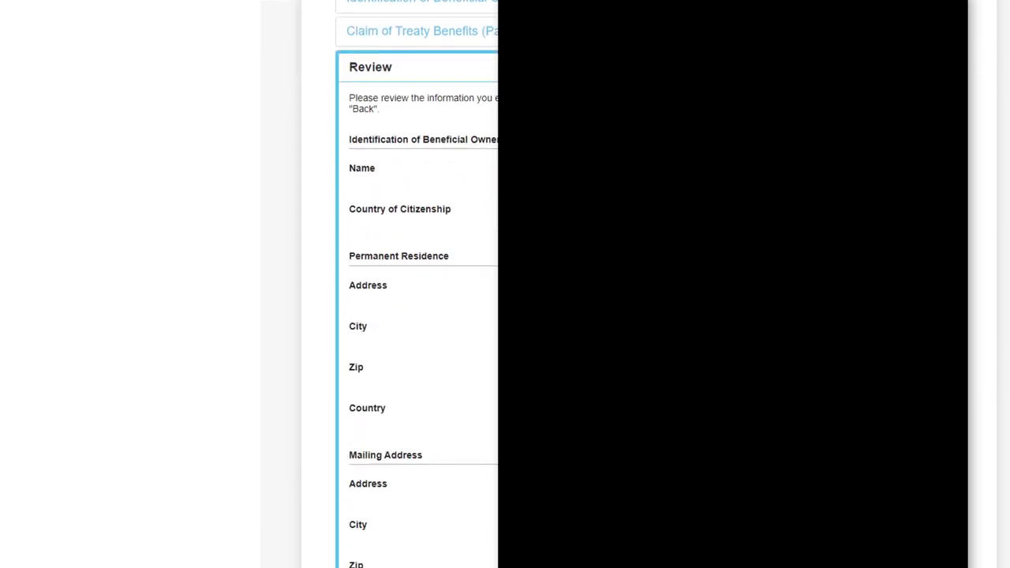
pyautogui.scroll(2, 418, 316)
pyautogui.scroll(-6, 418, 285)
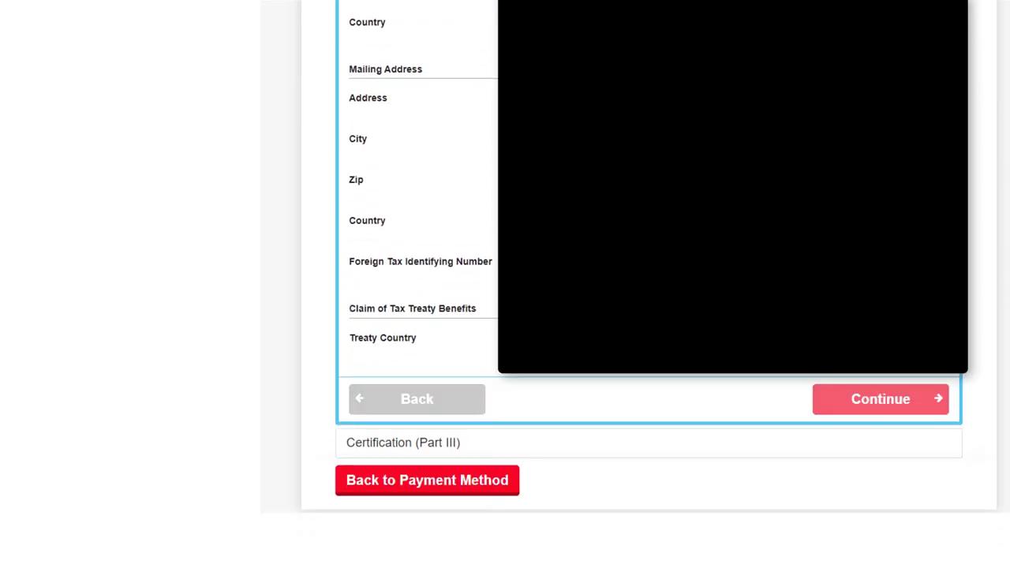
pyautogui.click(881, 398)
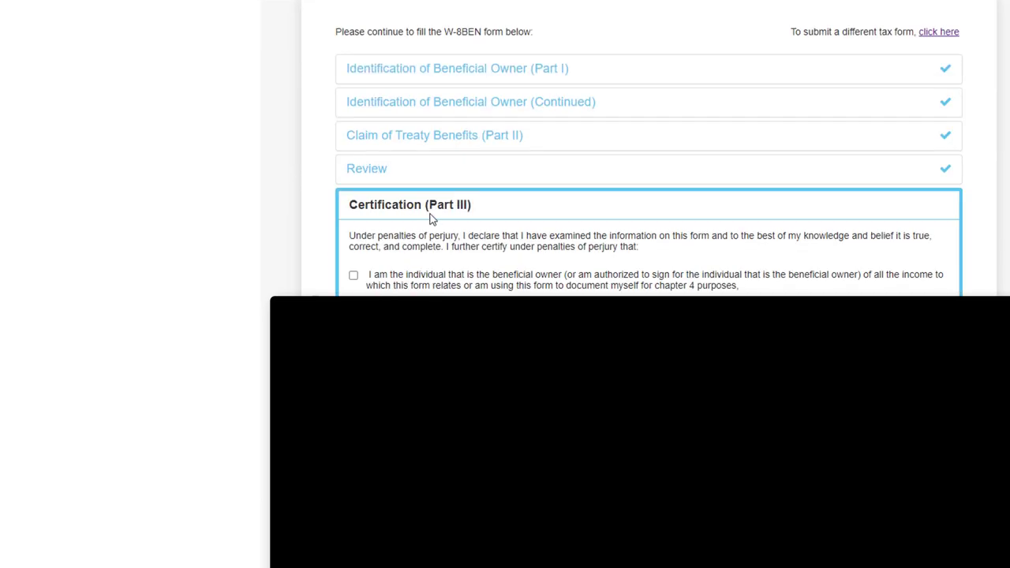
# Submit the certified W-8BEN form from the Certification (Part III) section.
pyautogui.scroll(-1, 414, 222)
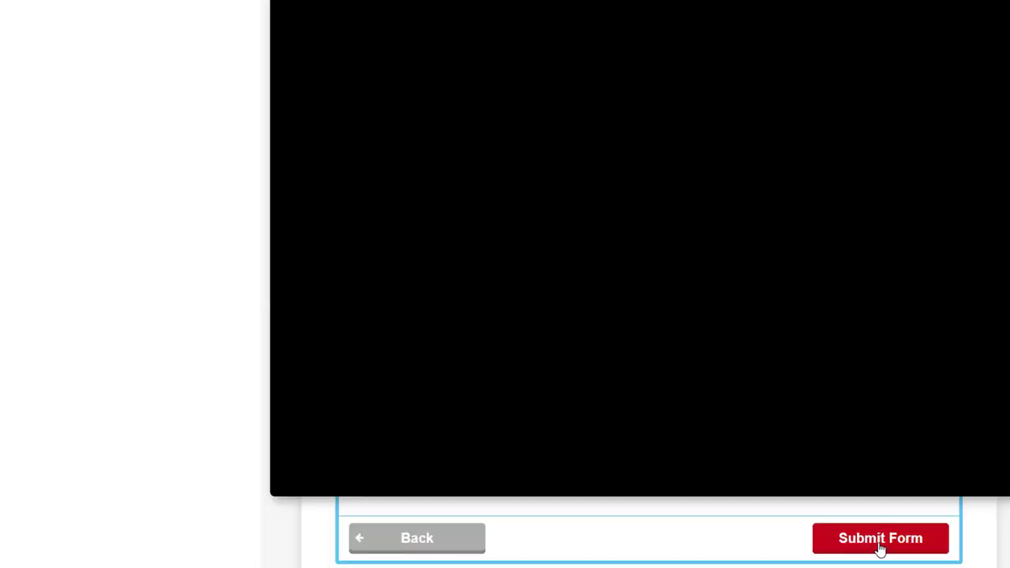
pyautogui.click(879, 544)
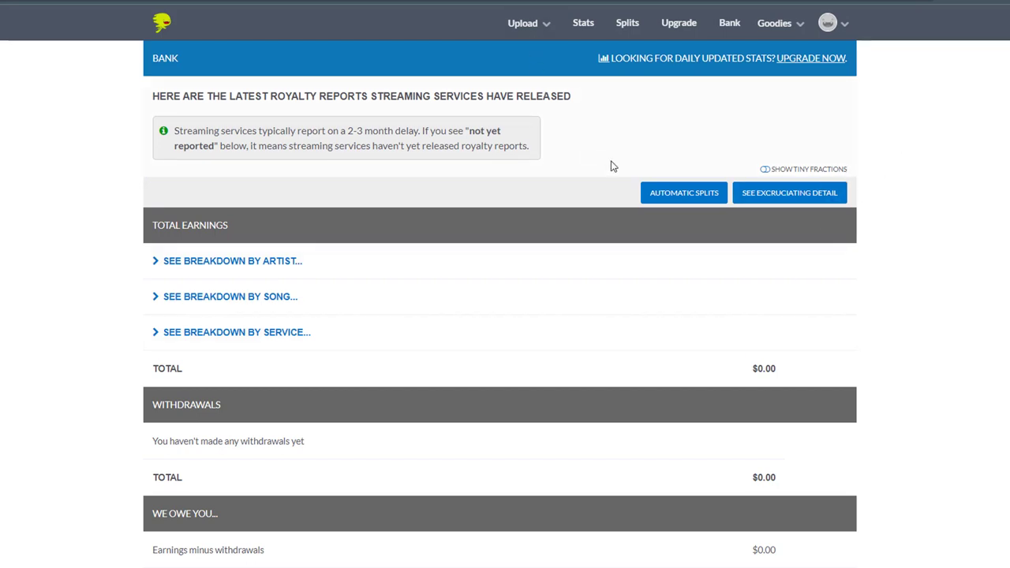
# Go to DistroKid's Upload music form through the Upload menu.
pyautogui.click(543, 29)
pyautogui.click(530, 74)
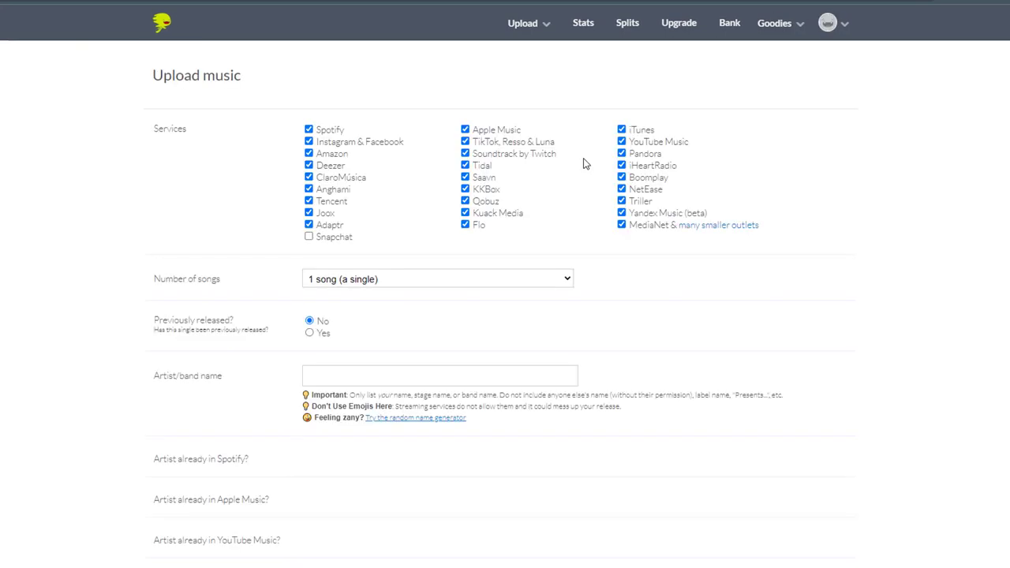
pyautogui.scroll(-3, 590, 164)
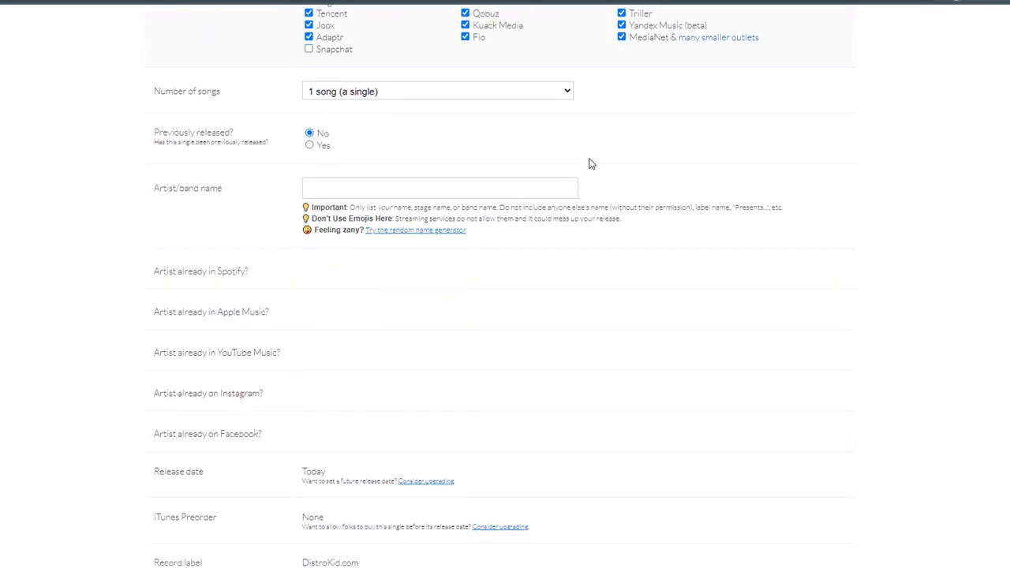
pyautogui.scroll(3, 501, 275)
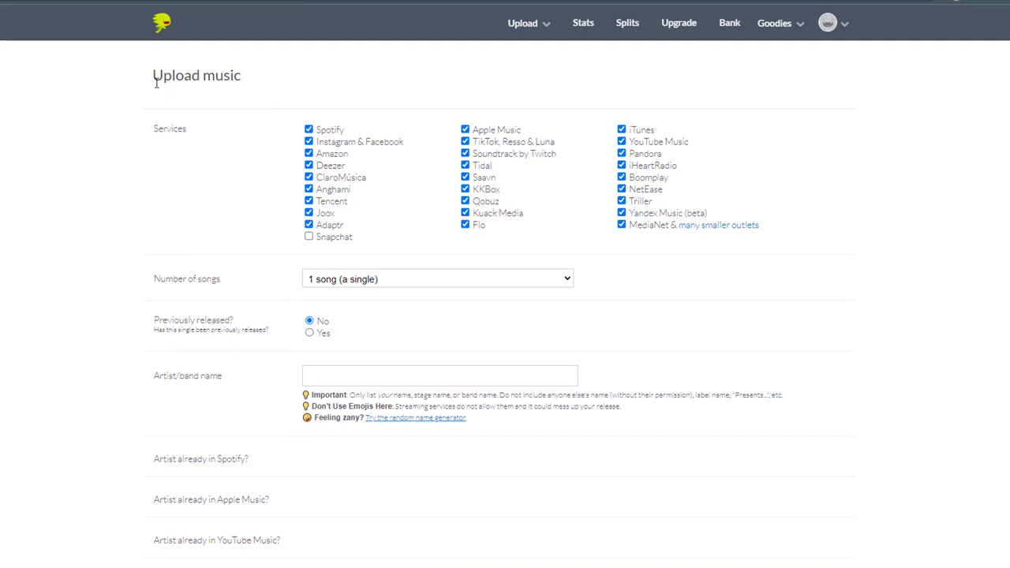
pyautogui.moveTo(156, 82); pyautogui.dragTo(229, 101)
pyautogui.click(229, 101)
pyautogui.click(308, 236)
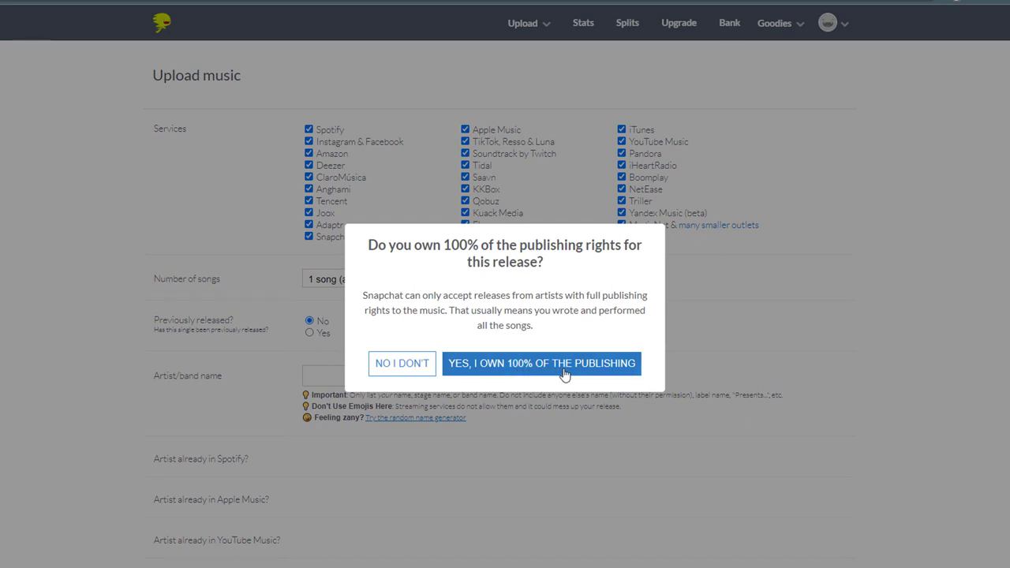
pyautogui.click(572, 372)
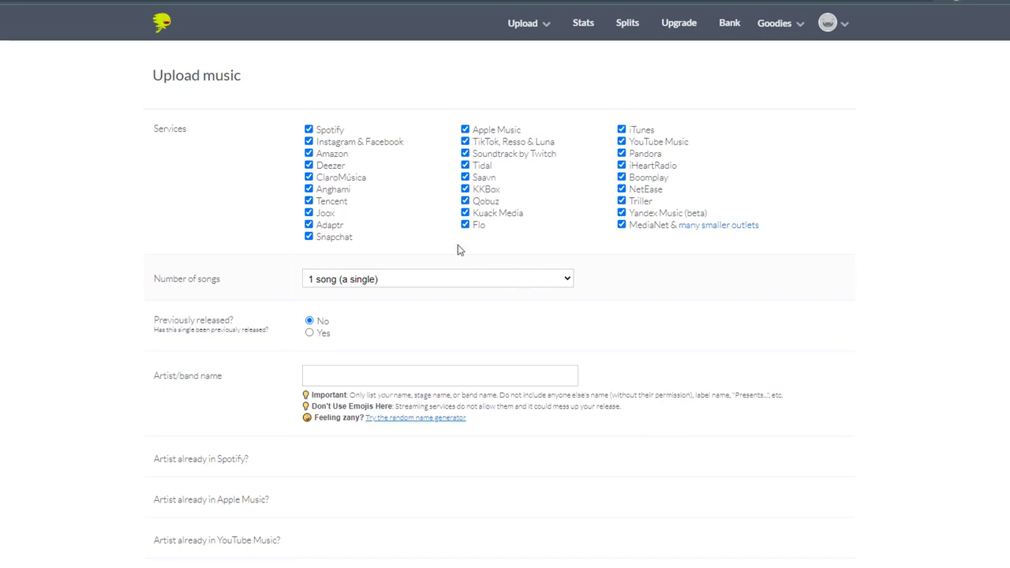
pyautogui.scroll(-2, 676, 279)
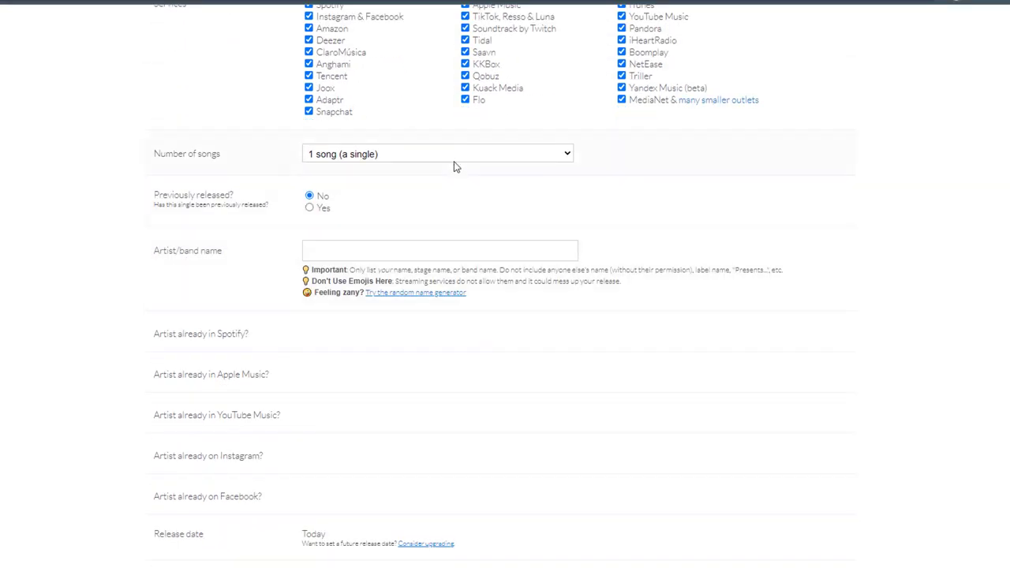
pyautogui.scroll(2, 383, 228)
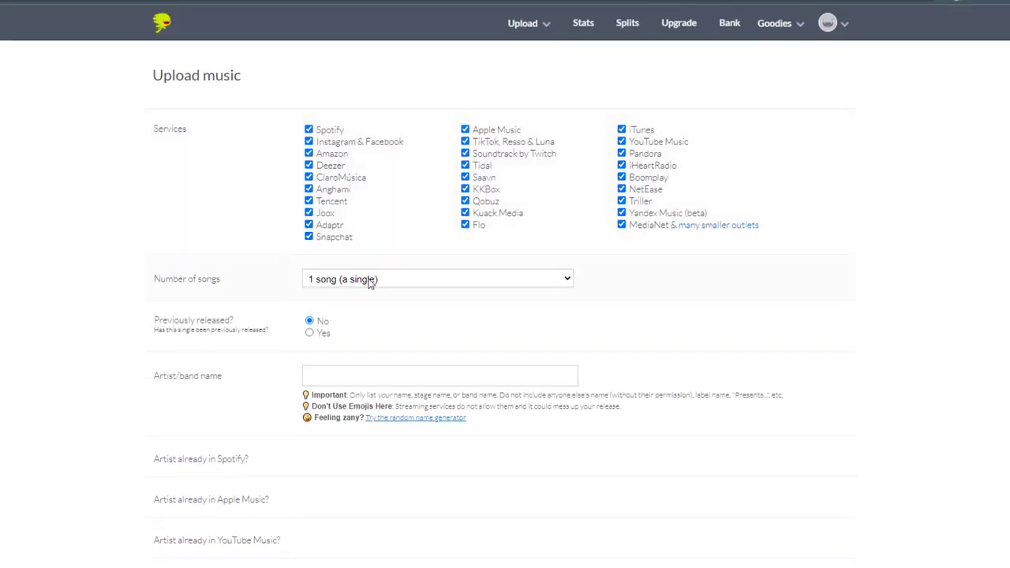
pyautogui.click(369, 282)
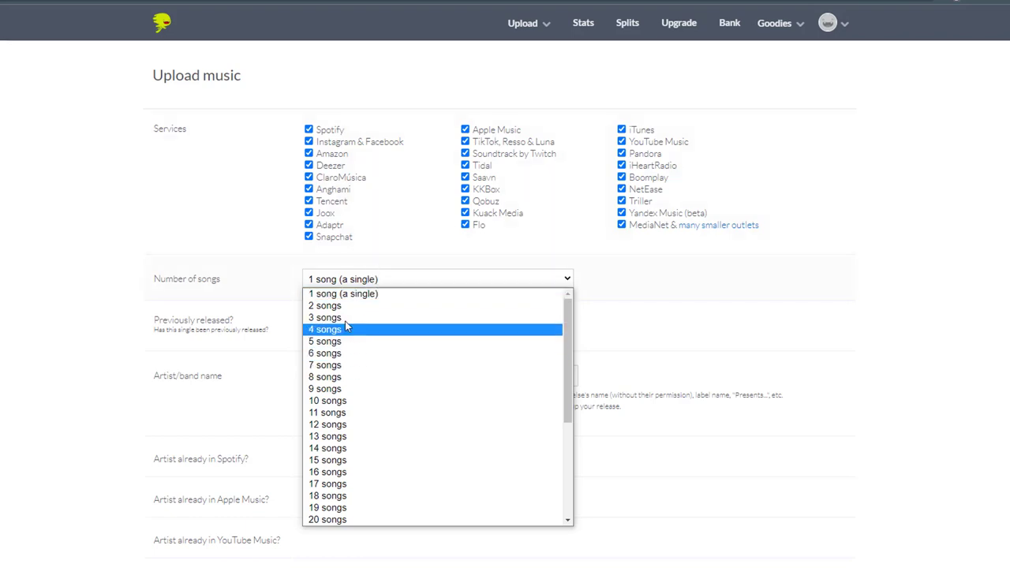
pyautogui.click(339, 366)
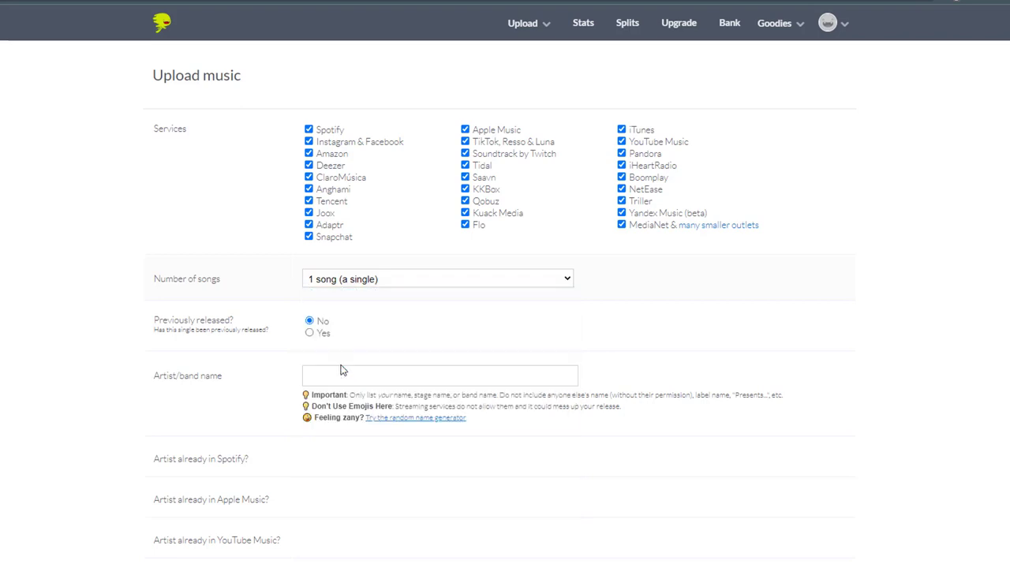
pyautogui.click(359, 284)
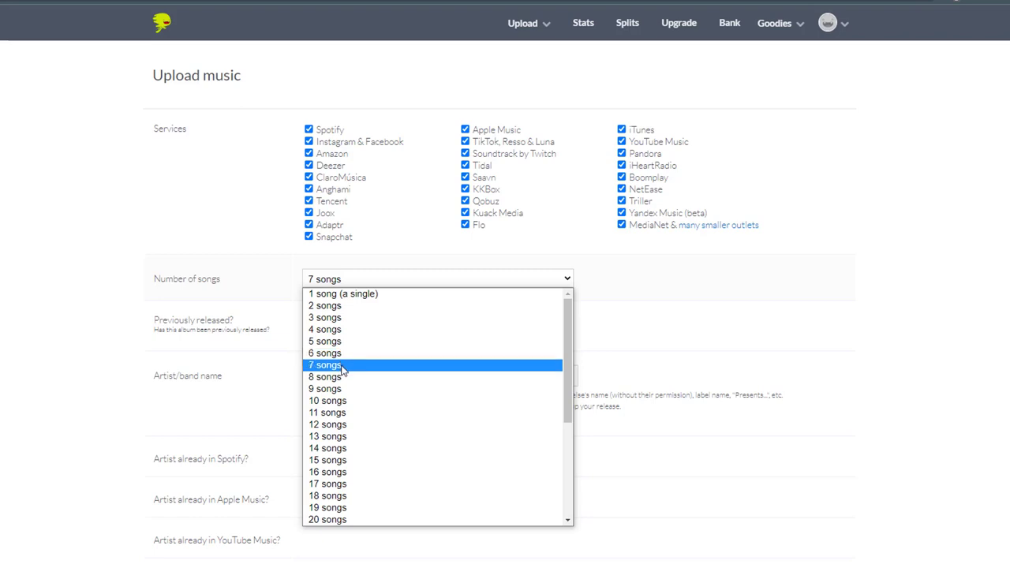
pyautogui.click(342, 296)
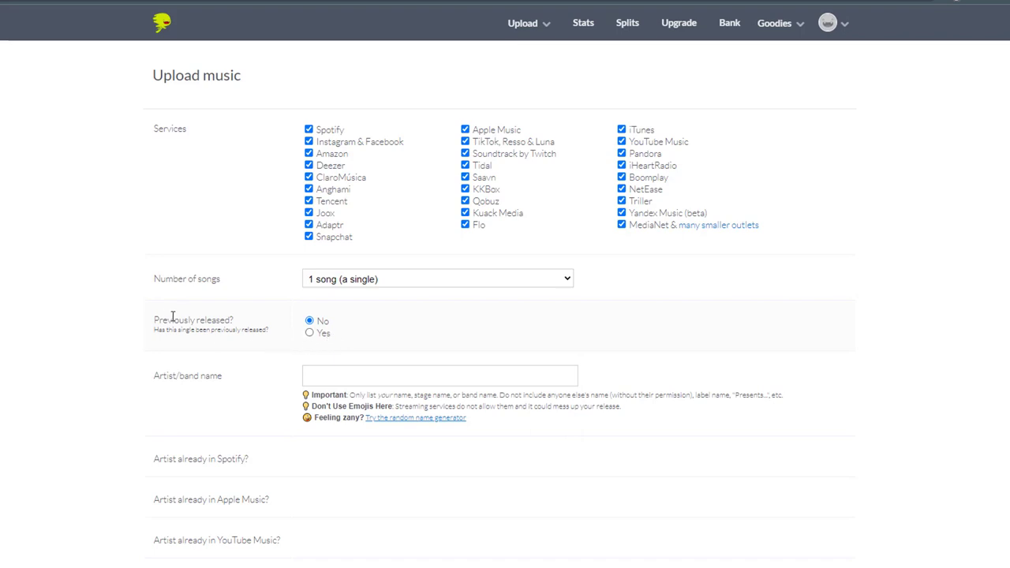
pyautogui.moveTo(154, 319); pyautogui.dragTo(302, 330)
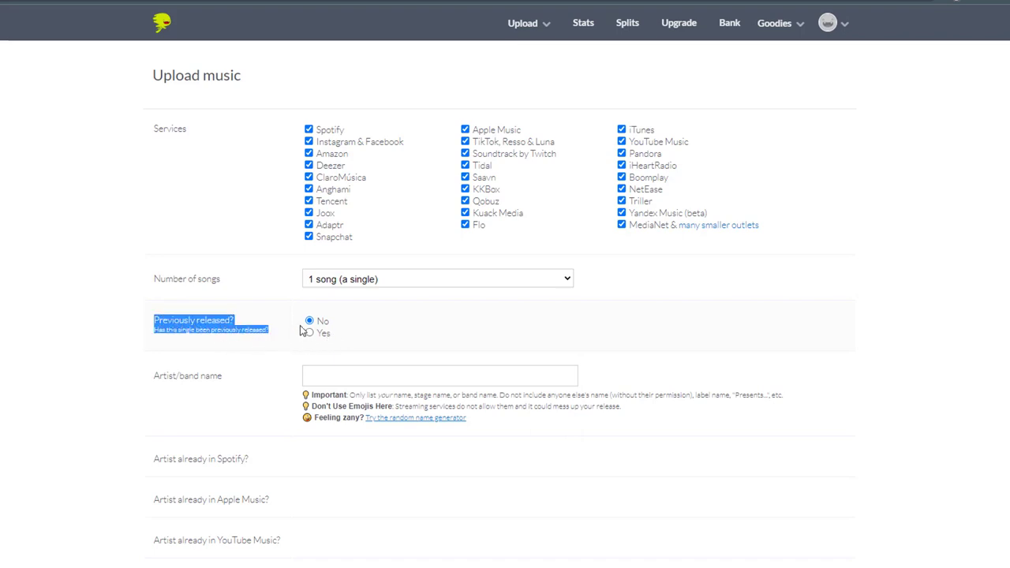
pyautogui.click(115, 366)
pyautogui.scroll(-1, 286, 363)
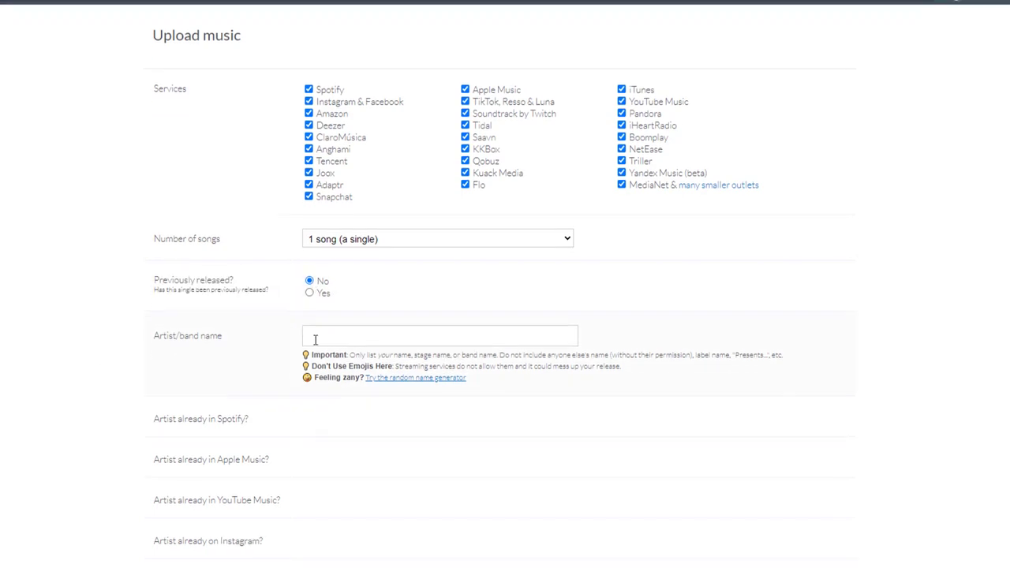
pyautogui.scroll(-1, 314, 340)
pyautogui.click(342, 315)
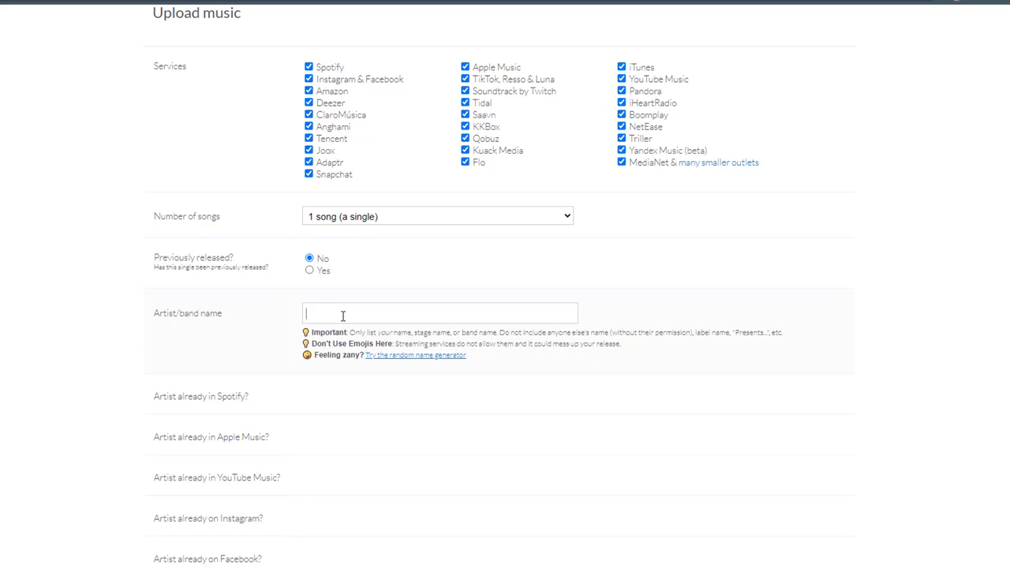
pyautogui.click(343, 316)
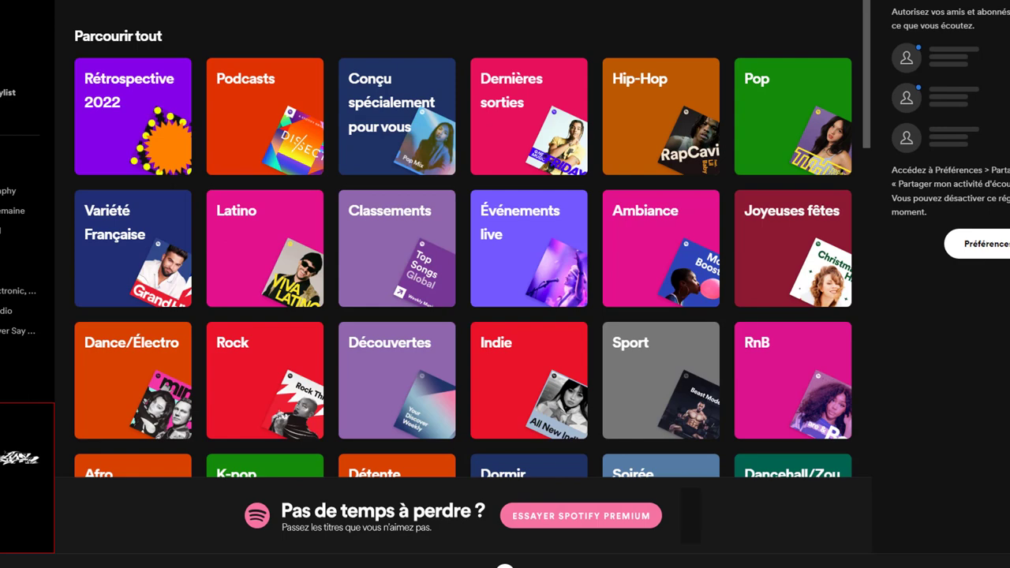
# Search Spotify for 'qasus', view the Qasus artist page, then go back.
pyautogui.write('qasus')
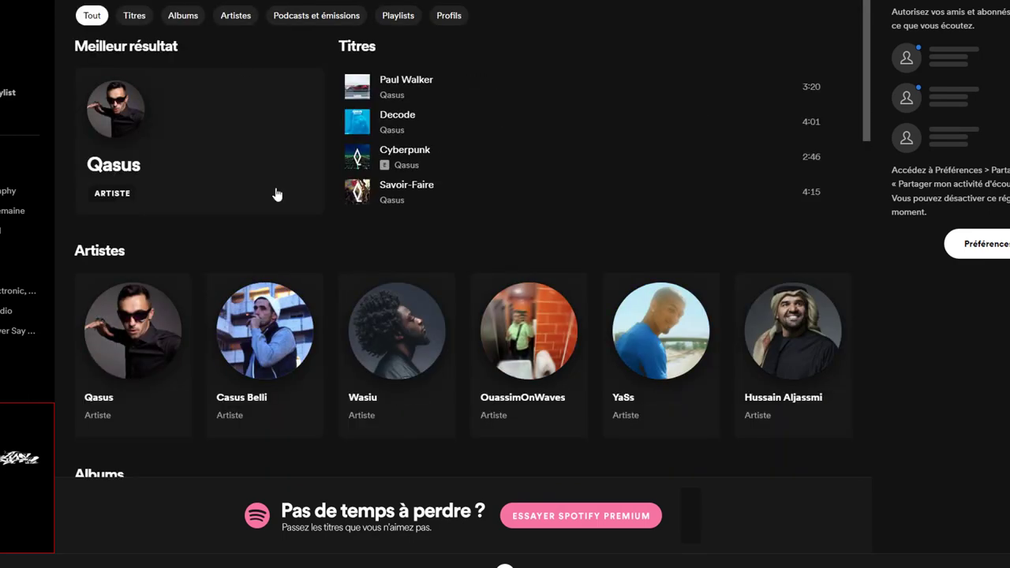
pyautogui.scroll(-3, 276, 194)
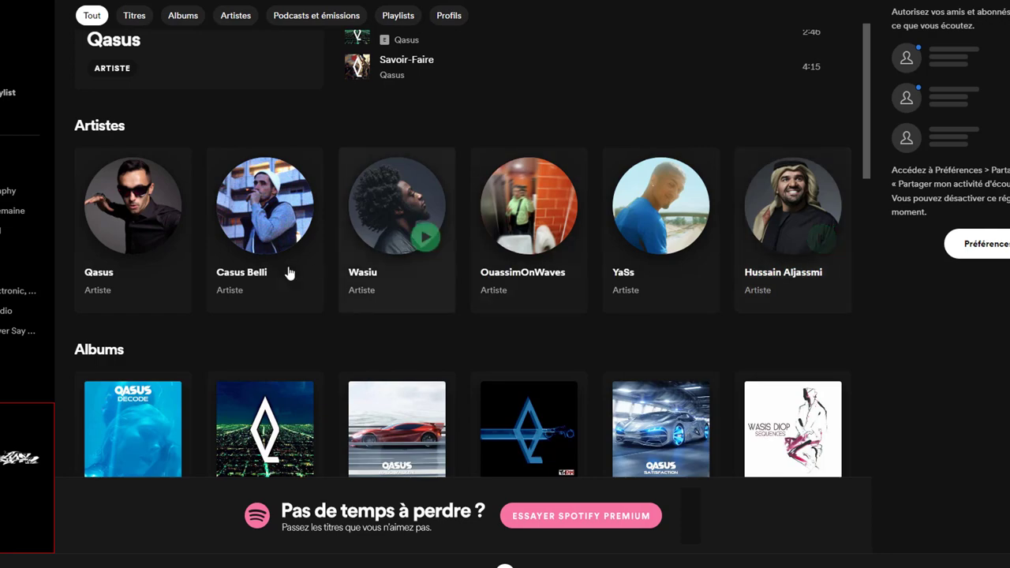
pyautogui.click(159, 208)
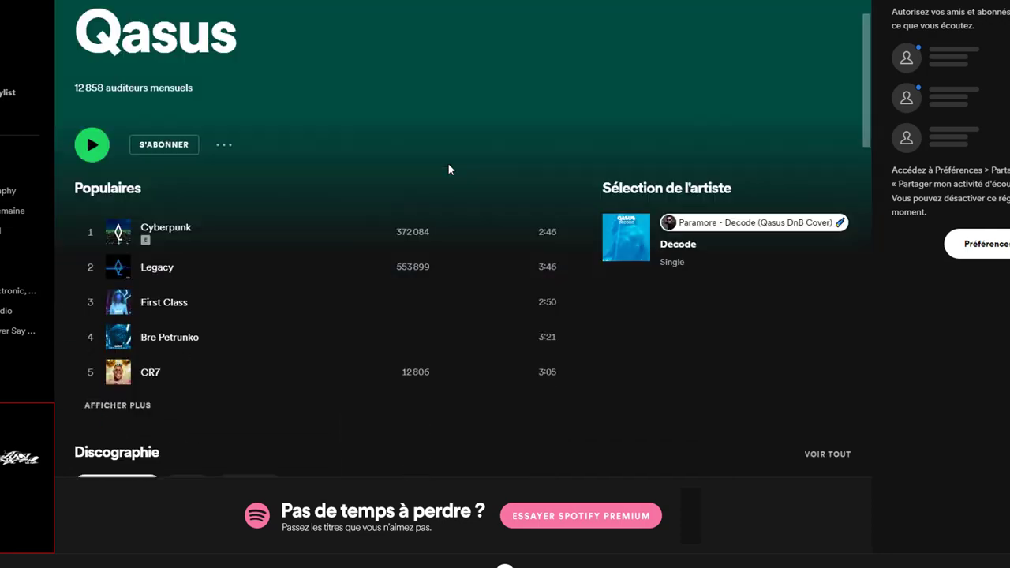
pyautogui.scroll(-10, 448, 169)
pyautogui.scroll(5, 445, 187)
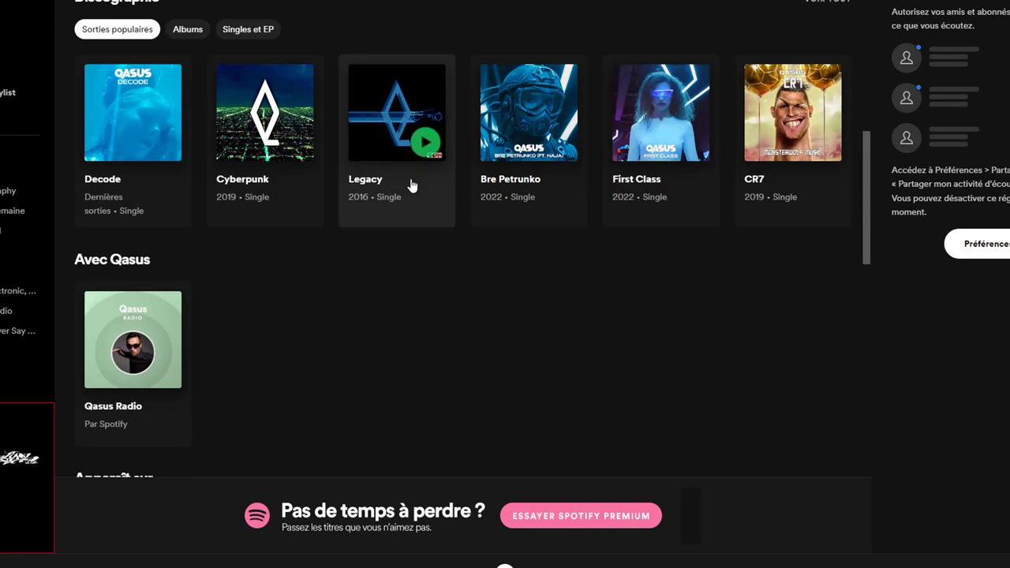
pyautogui.scroll(5, 411, 184)
pyautogui.hotkey('alt', 'Left')
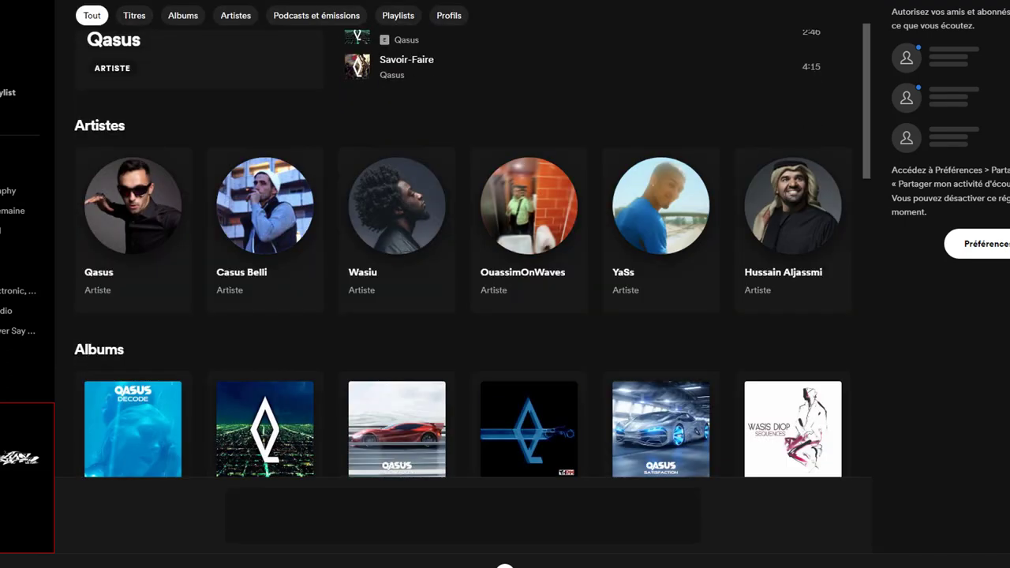
pyautogui.hotkey('alt', 'Left')
# Search Spotify for 'nexus', check the existing artists, then clear the search box.
pyautogui.write('nexu')
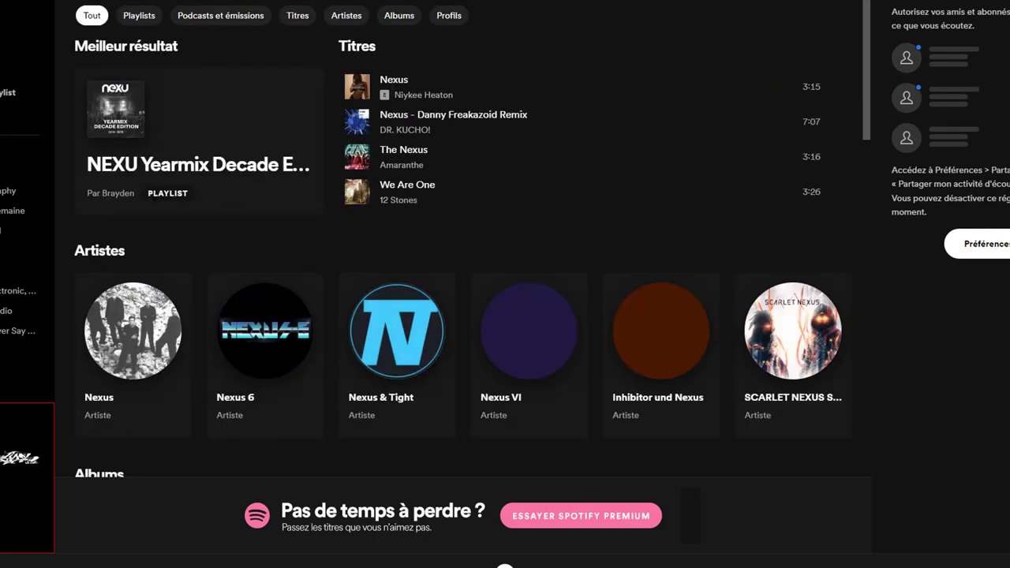
pyautogui.write('s')
pyautogui.scroll(-2, 288, 256)
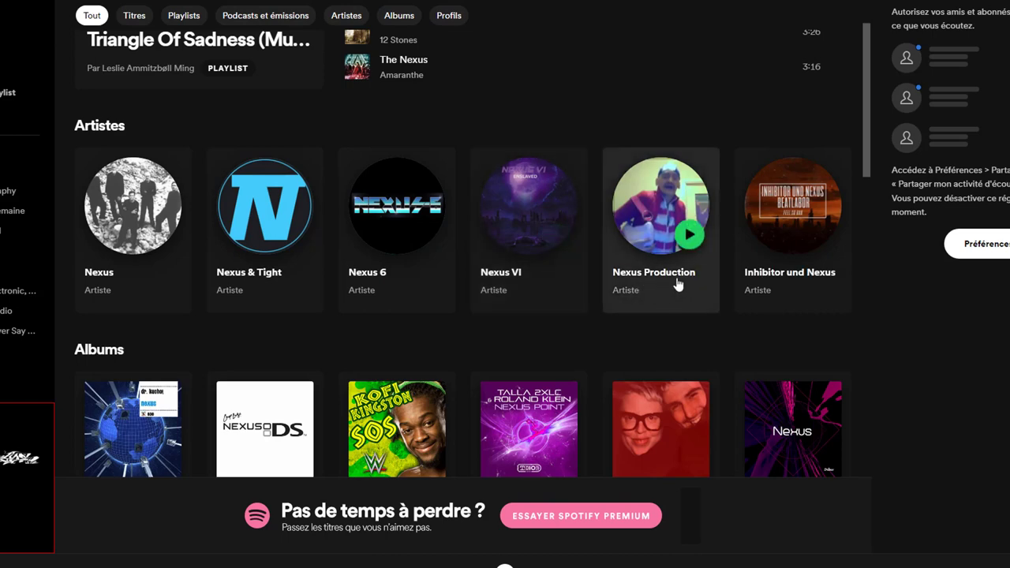
pyautogui.scroll(2, 679, 284)
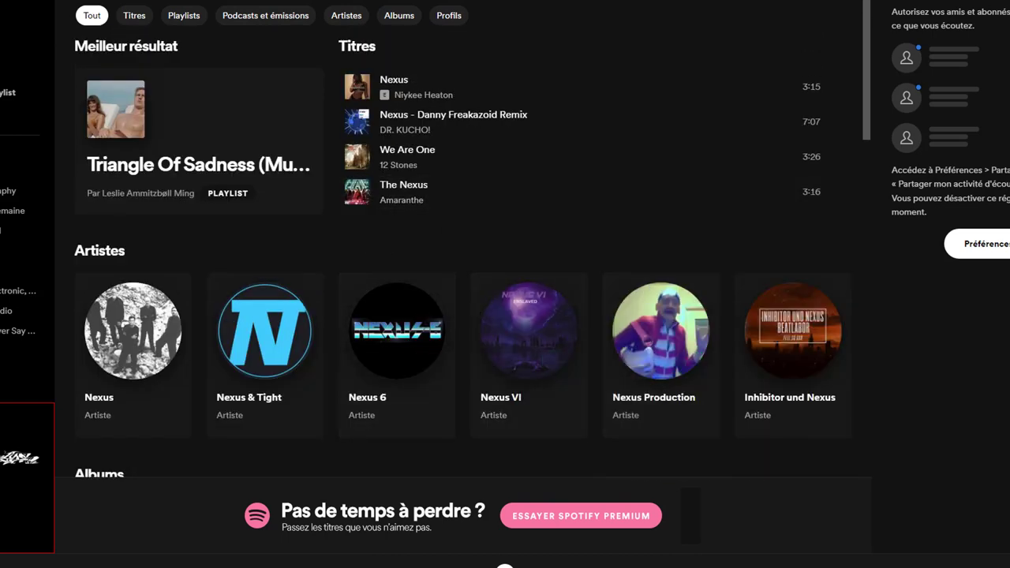
pyautogui.hotkey('ctrl', 'a')
pyautogui.press('BackSpace')
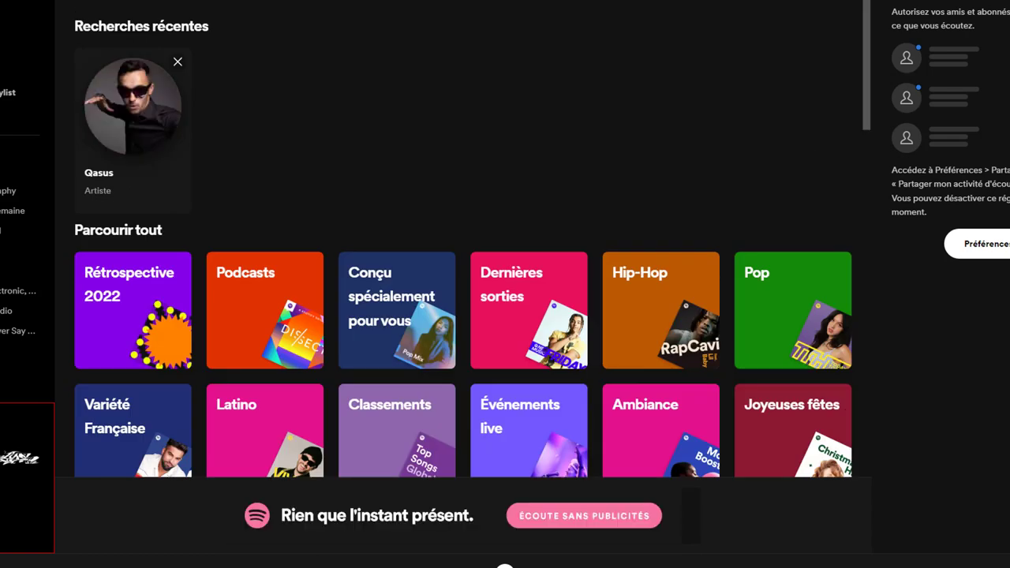
# Search Spotify for 'pandor', view two Pandora artist pages, then clear the search.
pyautogui.write('pan')
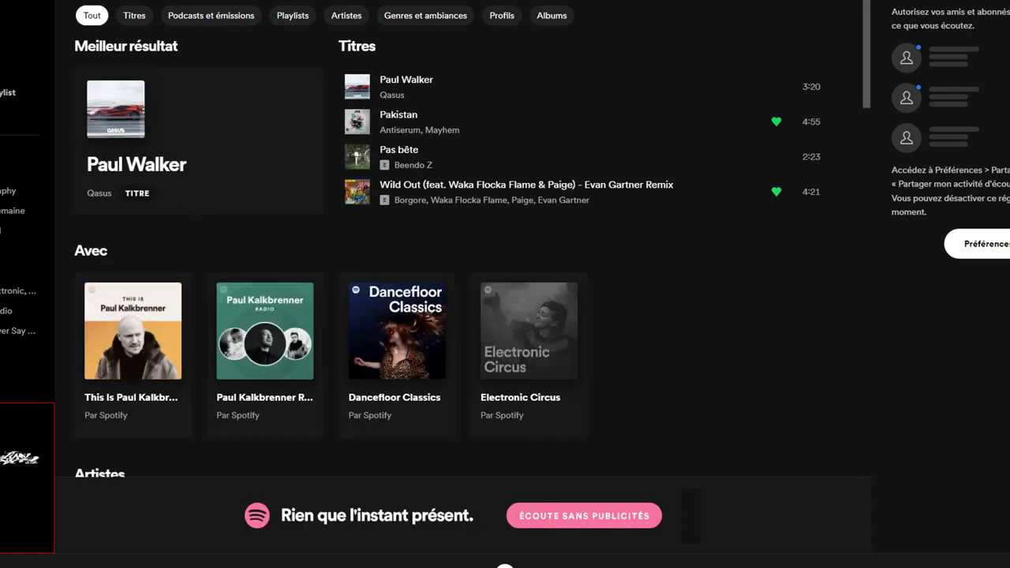
pyautogui.write('dor')
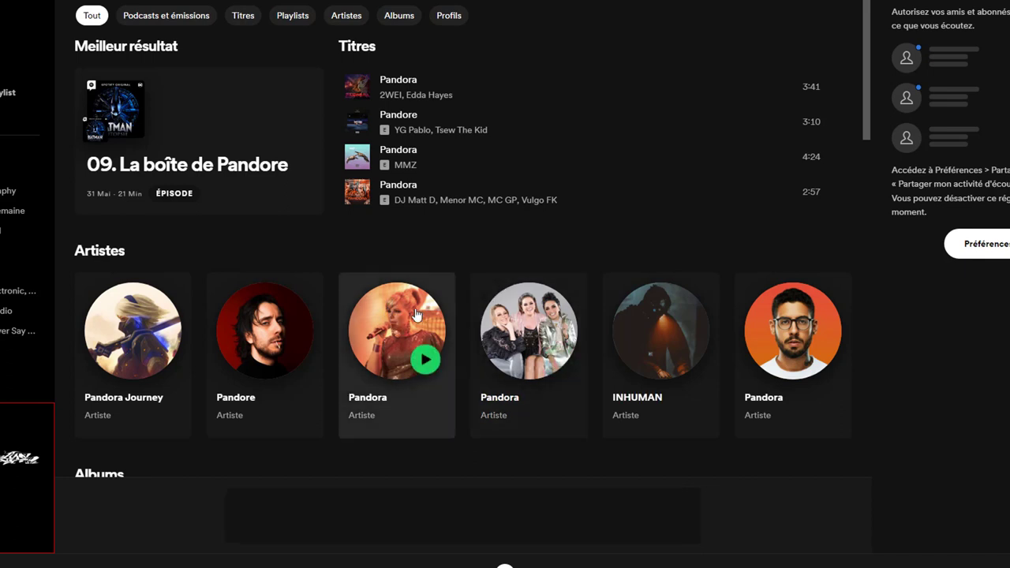
pyautogui.click(416, 317)
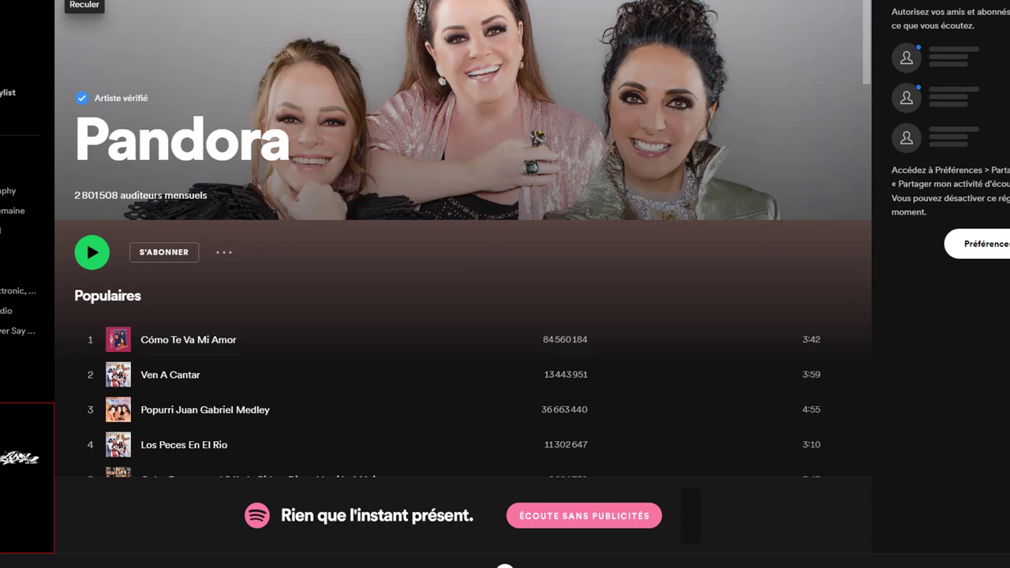
pyautogui.click(85, 2)
pyautogui.click(804, 315)
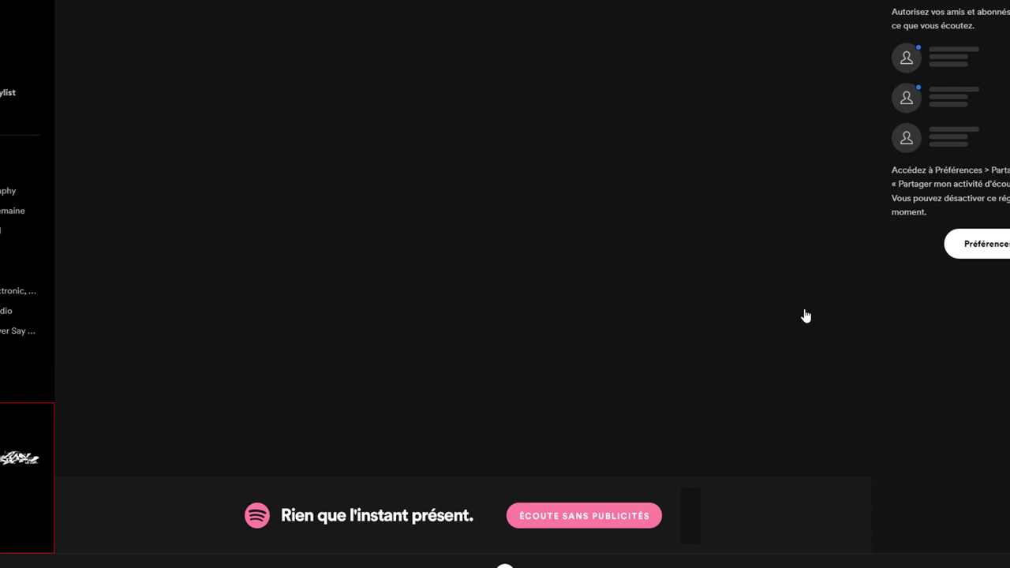
pyautogui.click(84, 1)
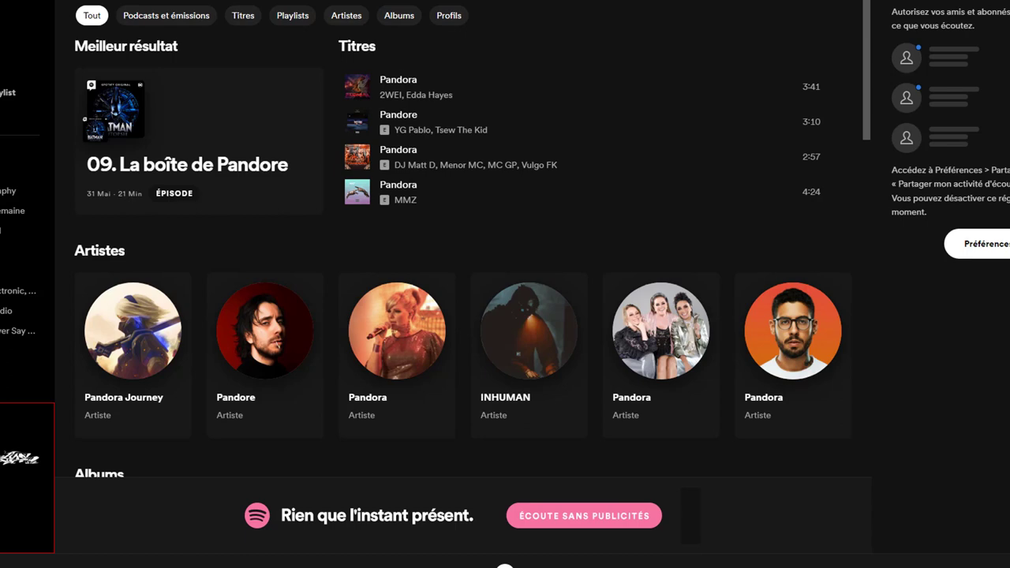
pyautogui.click(85, 2)
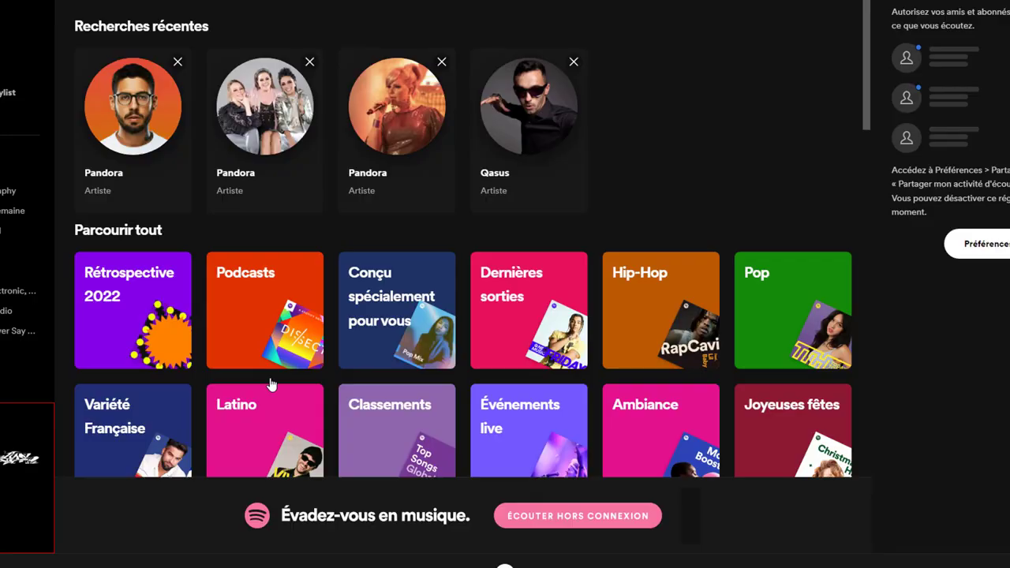
# Search Spotify for 'saltimbanque' and view the Jacques Jay Et Ses Joyeux Saltimbanques artist page.
pyautogui.write('salt')
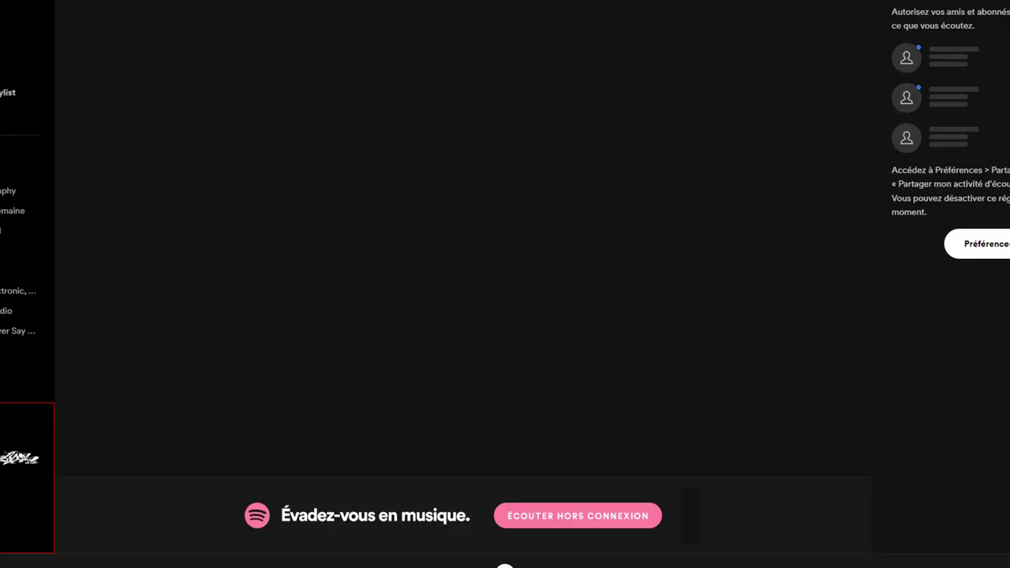
pyautogui.write('imbanque')
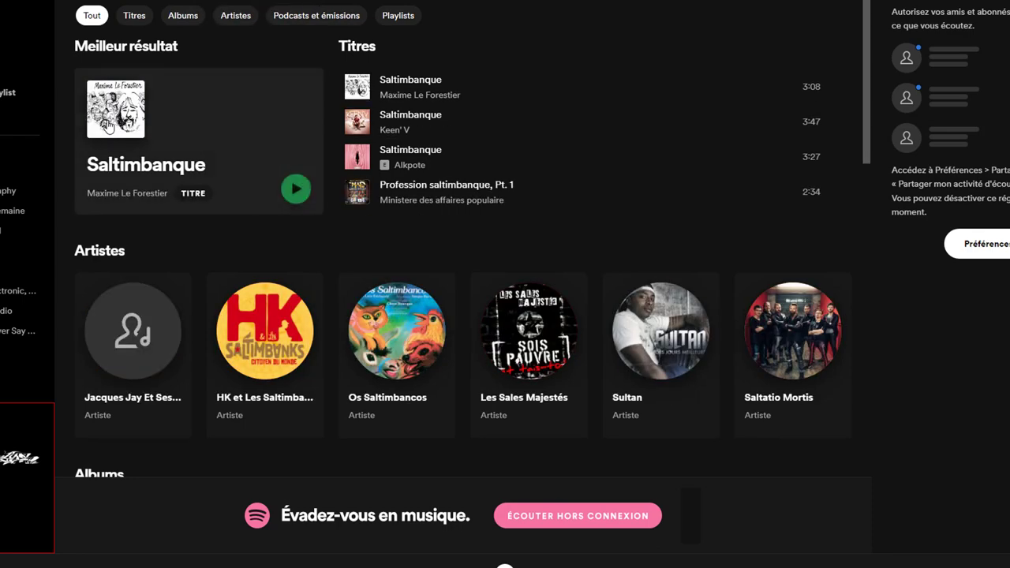
pyautogui.scroll(-3, 263, 82)
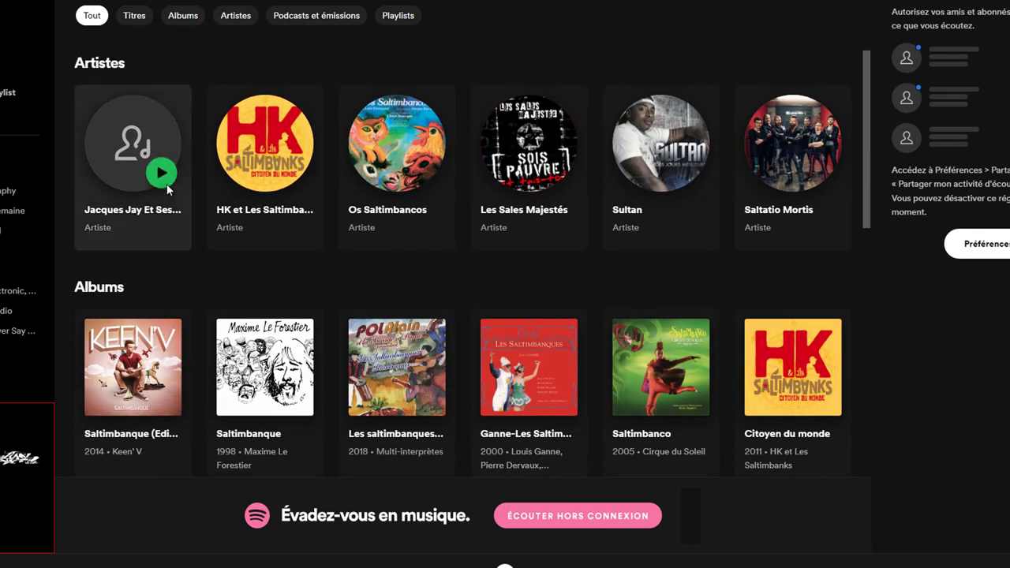
pyautogui.scroll(1, 153, 282)
pyautogui.click(153, 283)
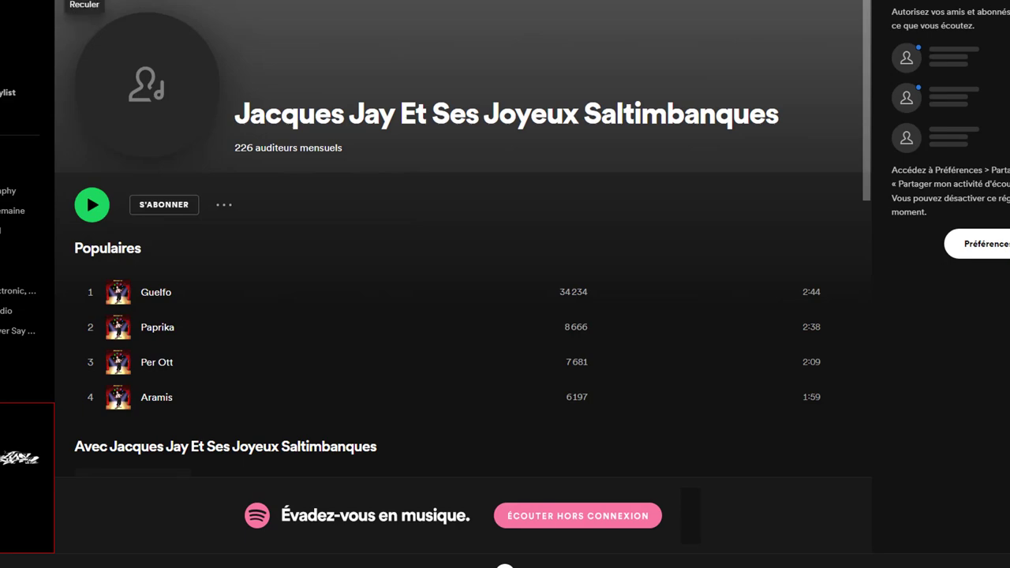
pyautogui.click(83, 1)
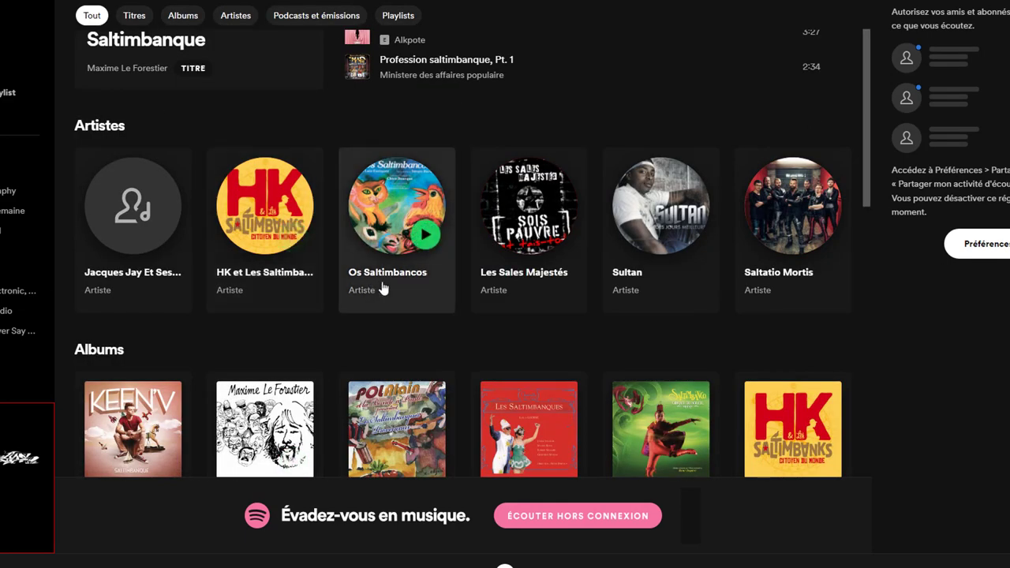
# Copy the 'saltimbanque' term from the Spotify search box.
pyautogui.scroll(1, 419, 319)
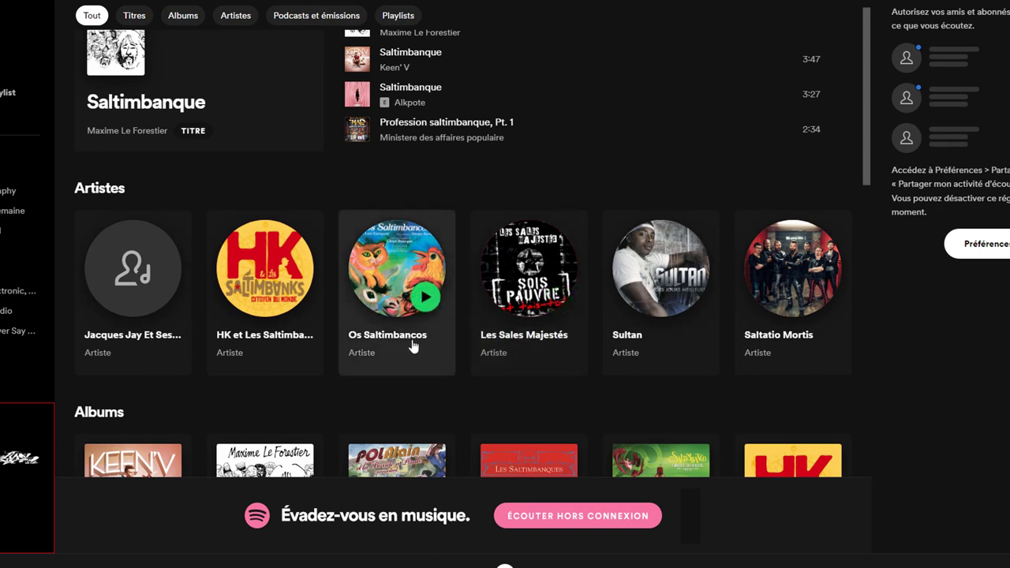
pyautogui.scroll(1, 413, 345)
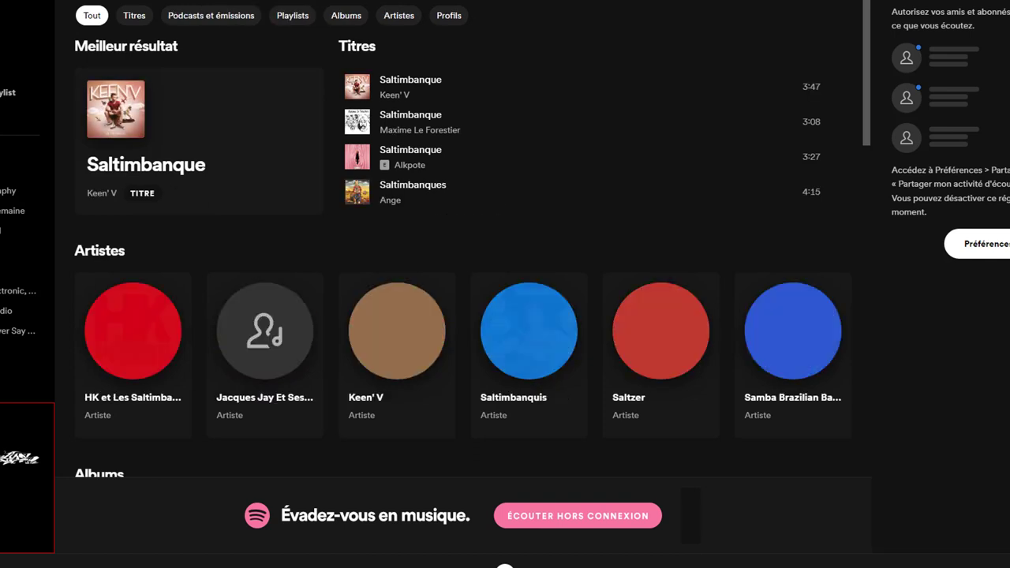
pyautogui.scroll(-1, 220, 209)
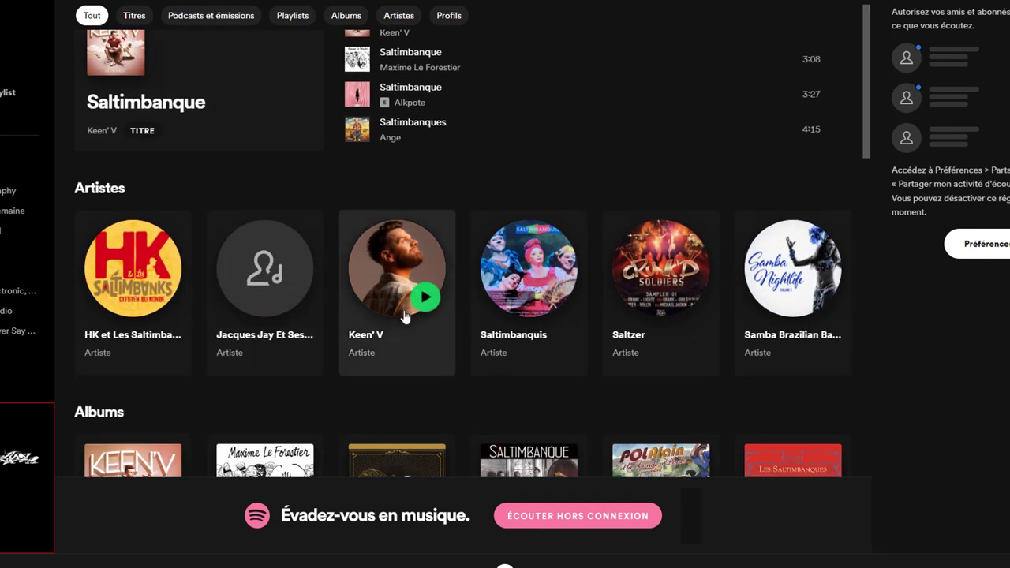
pyautogui.scroll(1, 407, 221)
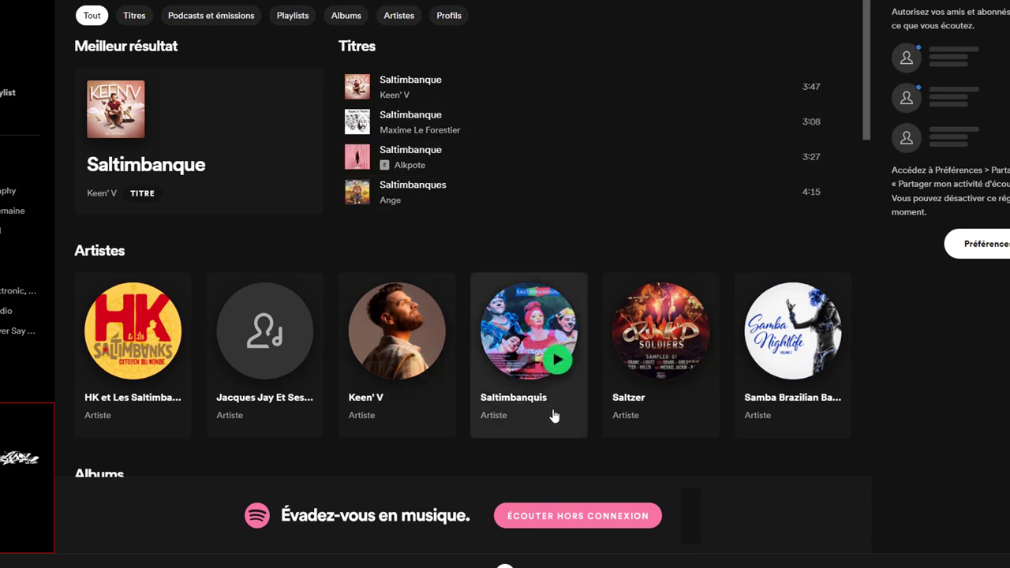
pyautogui.rightClick(189, 4)
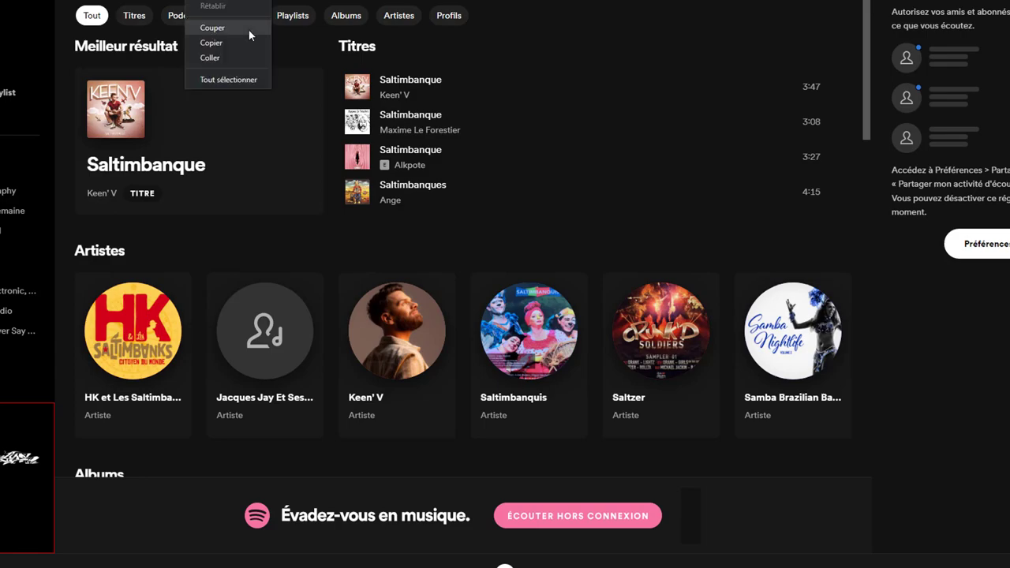
pyautogui.click(231, 43)
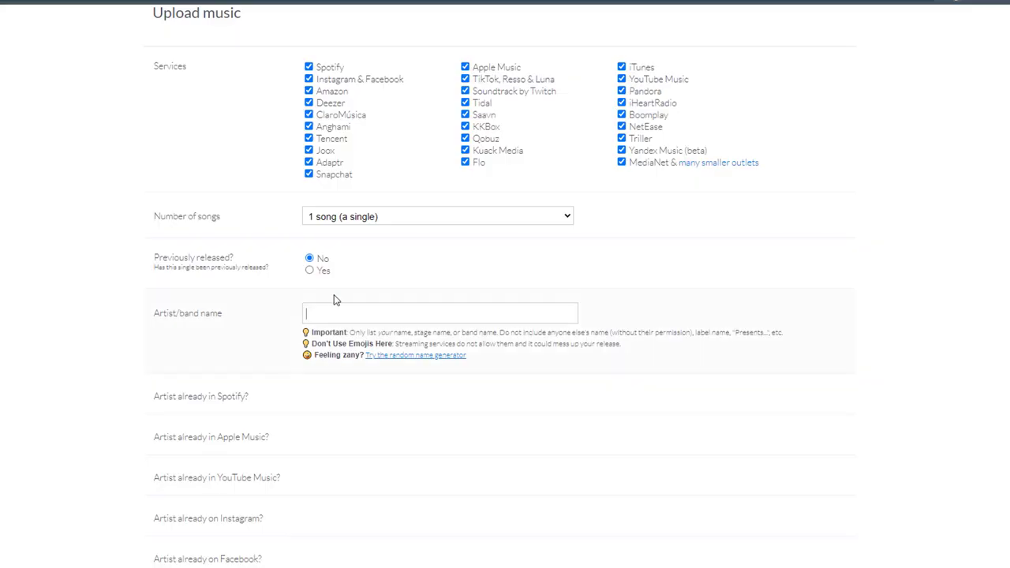
# Paste 'saltimbanque' as the DistroKid artist/band name and read the naming notes.
pyautogui.write('saltimbanque')
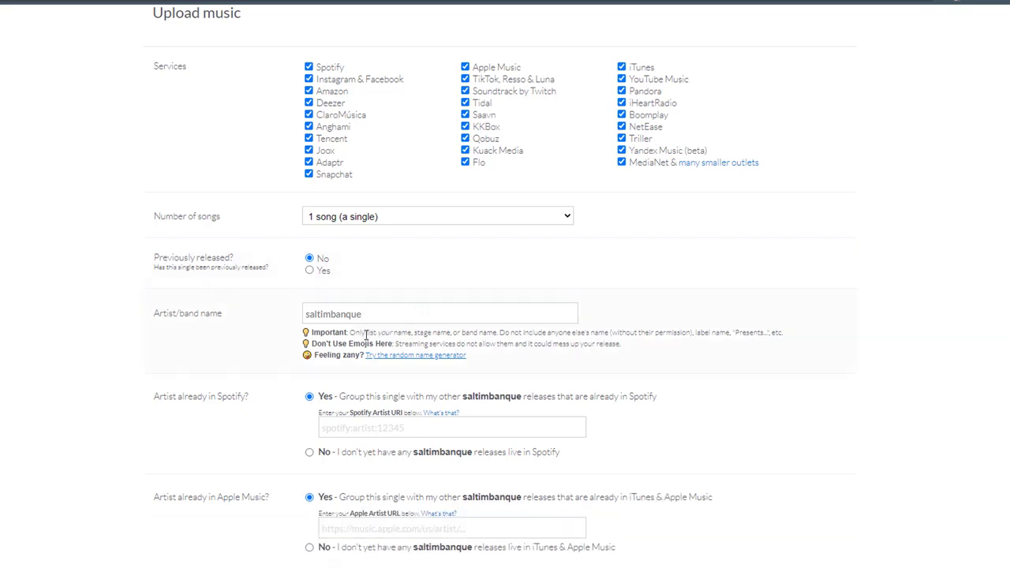
pyautogui.moveTo(381, 332); pyautogui.dragTo(462, 333)
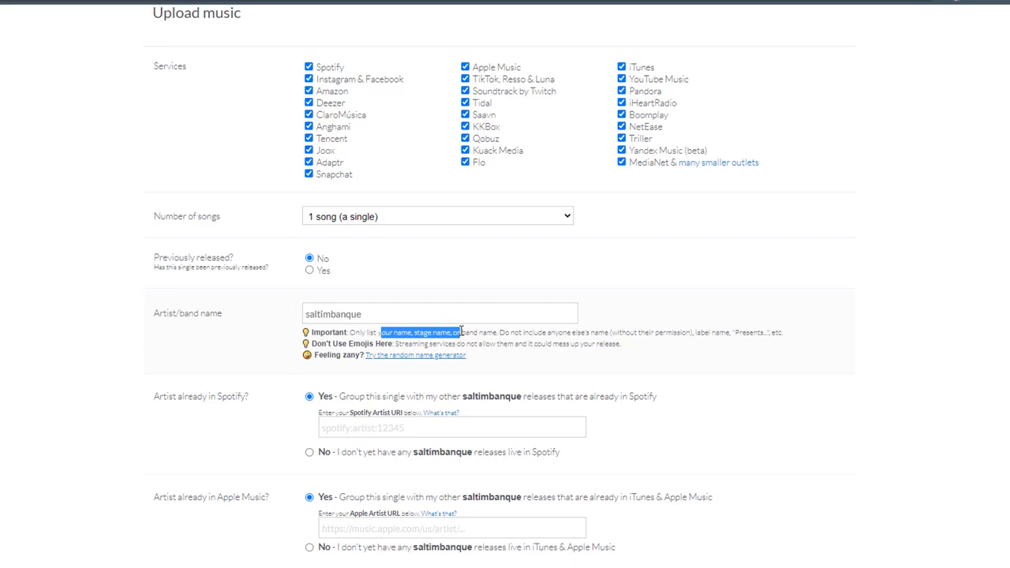
pyautogui.click(481, 333)
pyautogui.moveTo(539, 346); pyautogui.dragTo(604, 343)
pyautogui.click(614, 341)
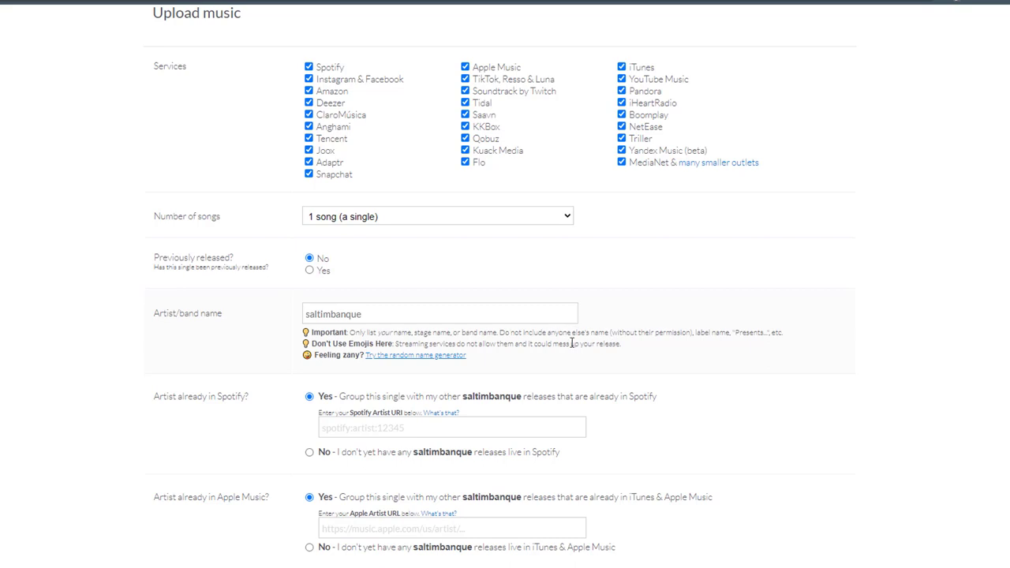
pyautogui.scroll(-2, 574, 344)
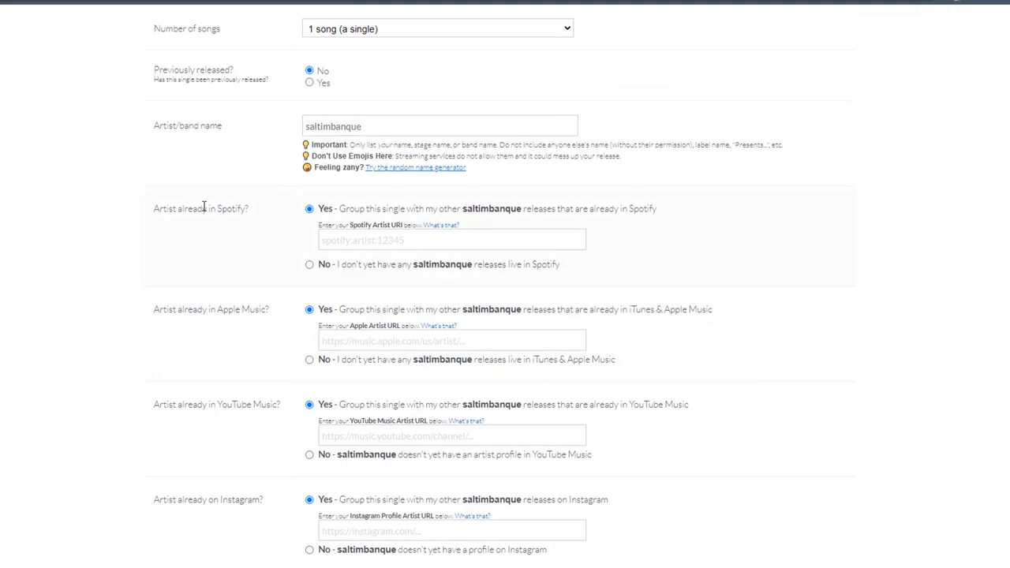
pyautogui.moveTo(155, 210); pyautogui.dragTo(247, 209)
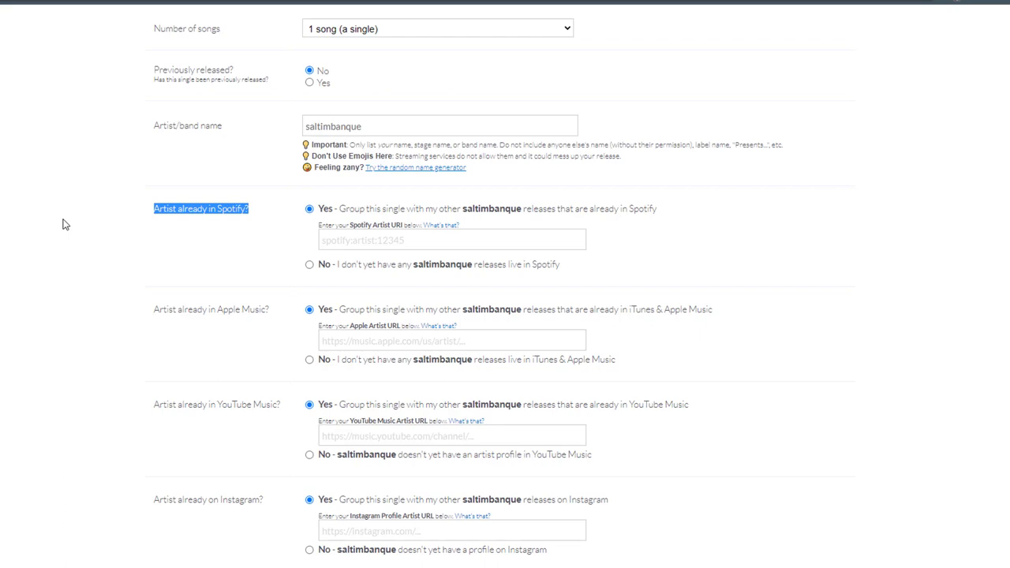
pyautogui.click(396, 240)
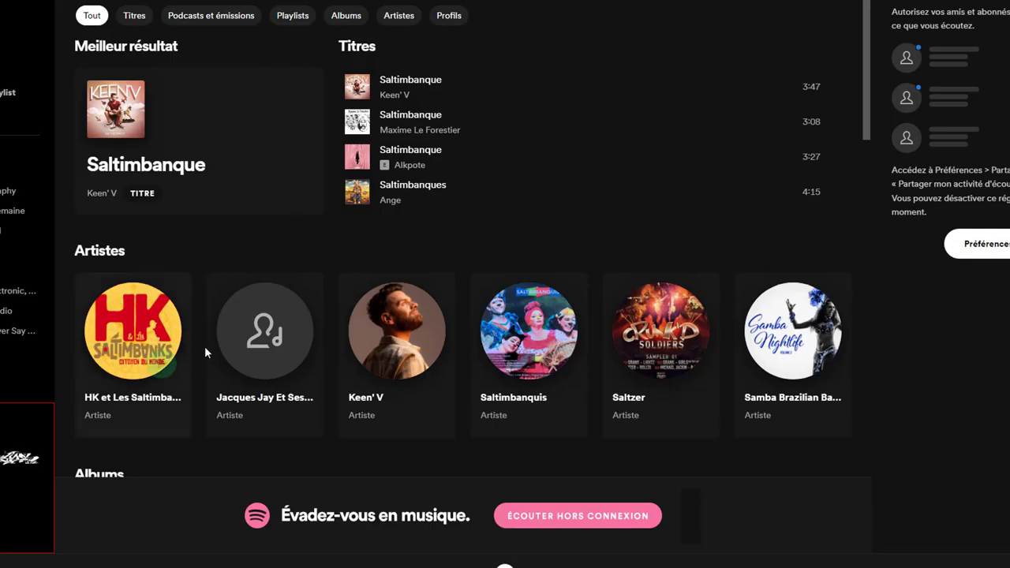
# Copy the link to Keen' V's Spotify artist page.
pyautogui.click(396, 347)
pyautogui.click(226, 252)
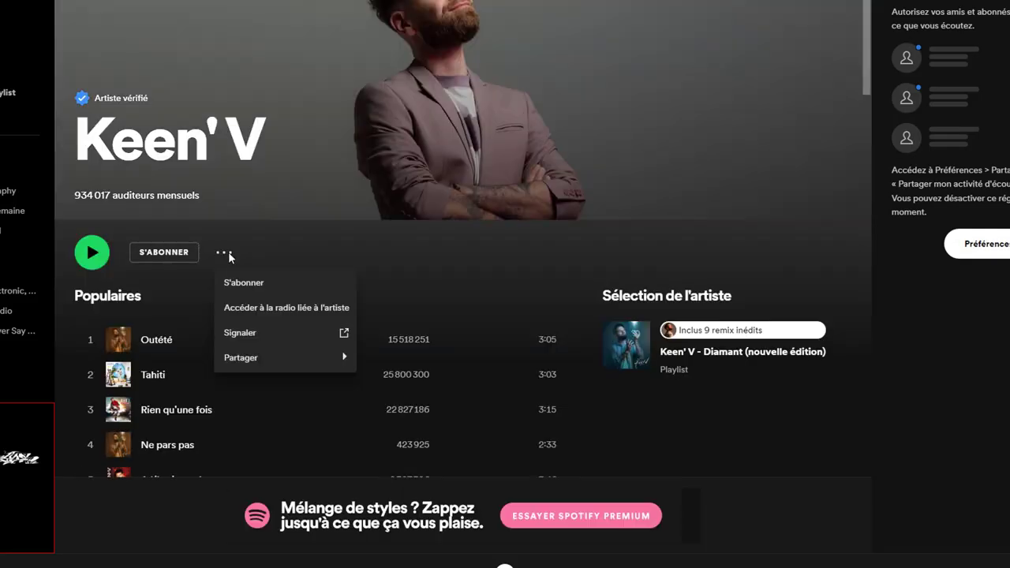
pyautogui.moveTo(267, 361)
pyautogui.click(406, 363)
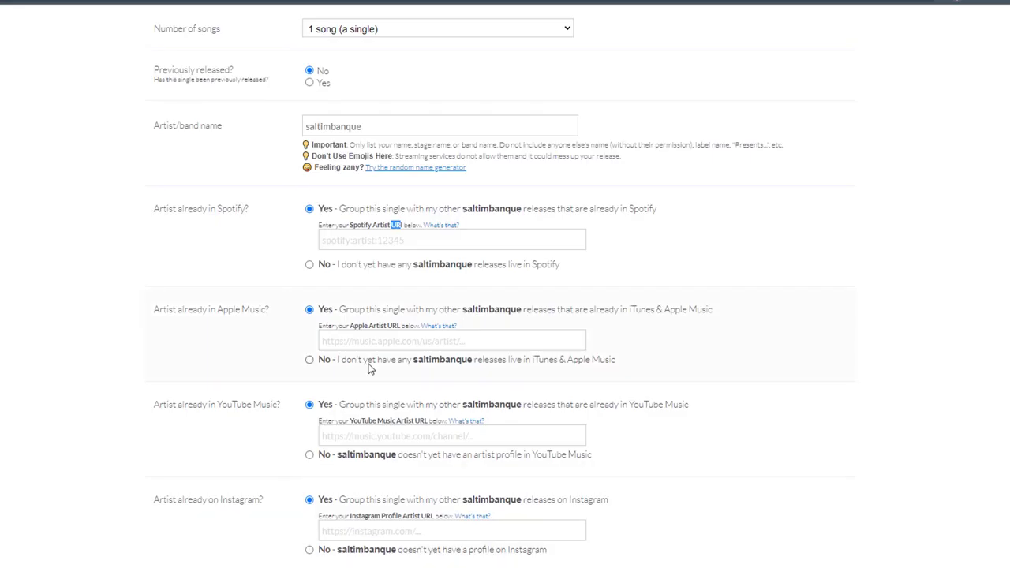
# Try the Spotify artist URI and Apple artist URL fields on the upload form.
pyautogui.click(366, 235)
pyautogui.scroll(-1, 365, 236)
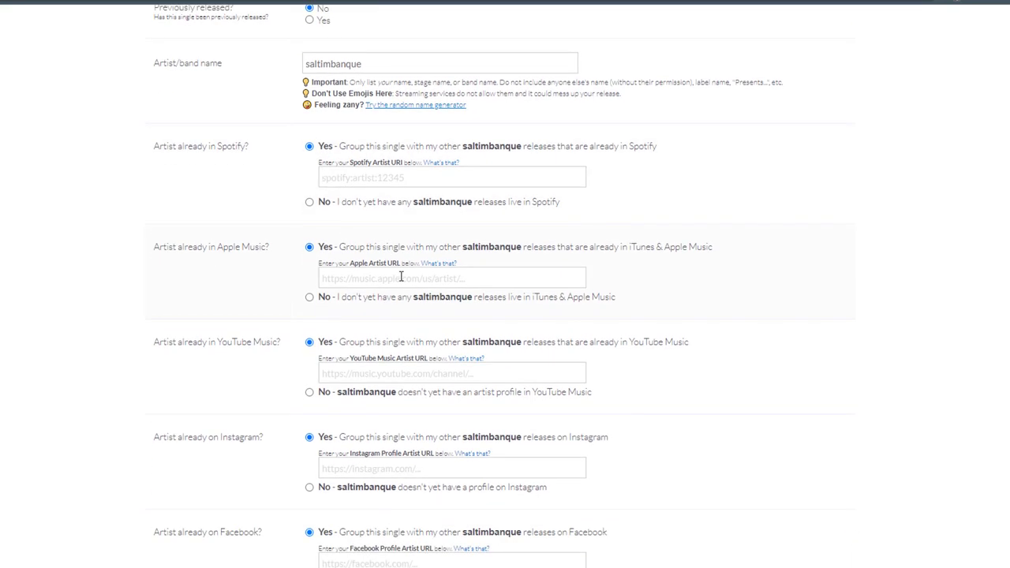
pyautogui.click(336, 276)
pyautogui.scroll(-2, 386, 277)
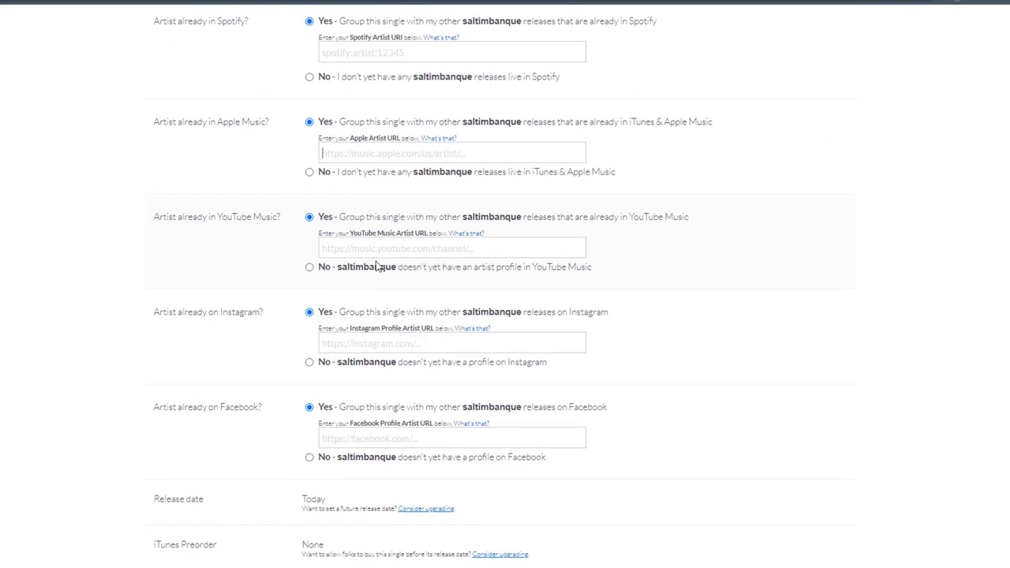
pyautogui.scroll(-1, 379, 250)
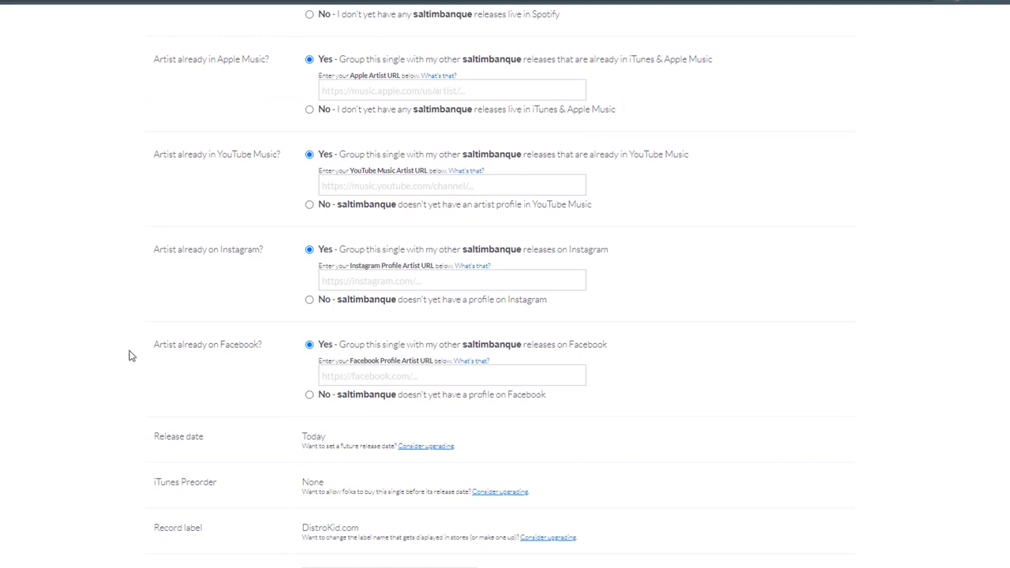
pyautogui.scroll(5, 182, 321)
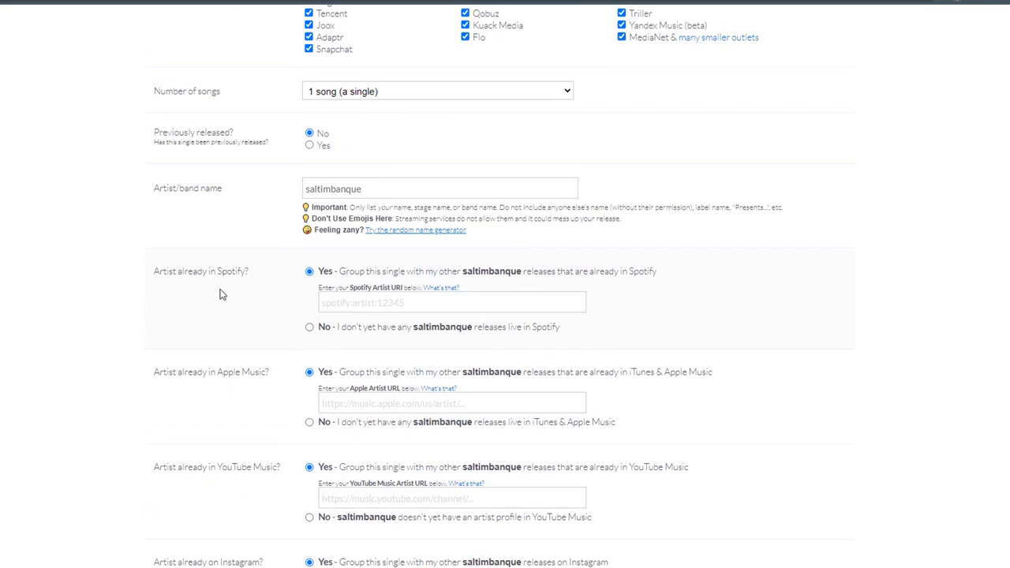
# Mark saltimbanque as not on Spotify, Apple Music, YouTube Music, Instagram or Facebook.
pyautogui.click(310, 326)
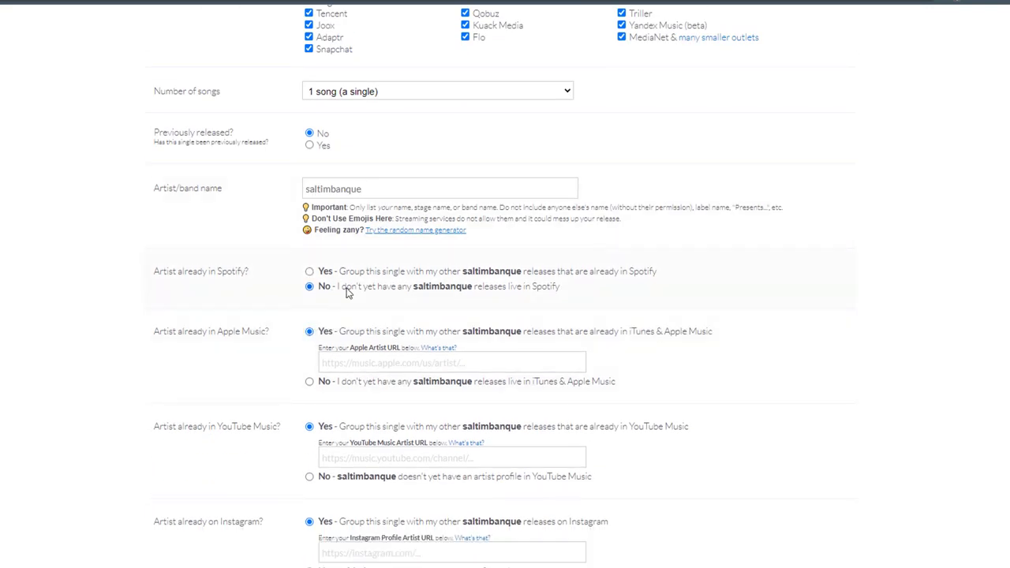
pyautogui.click(309, 382)
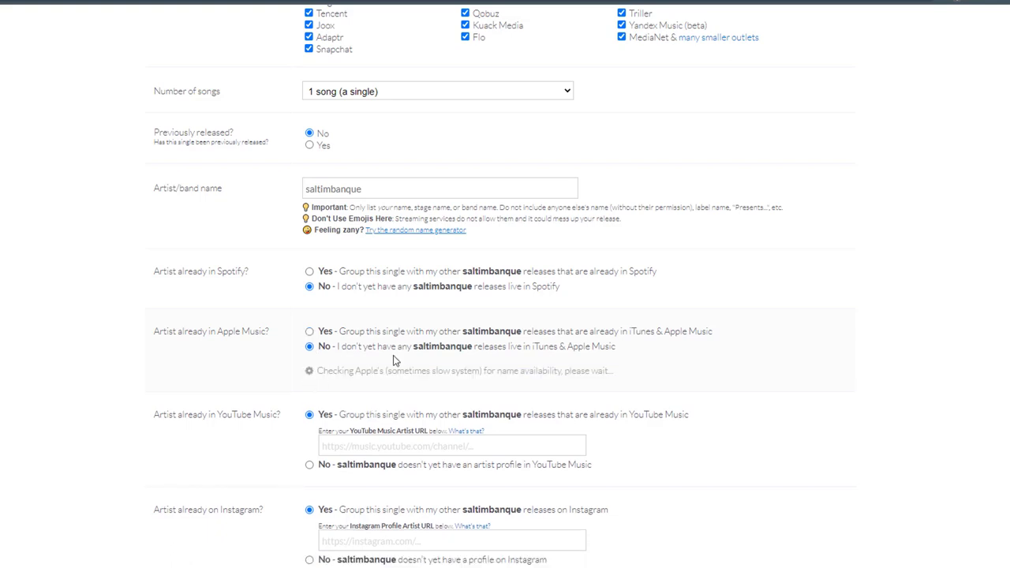
pyautogui.scroll(-1, 403, 355)
pyautogui.click(309, 403)
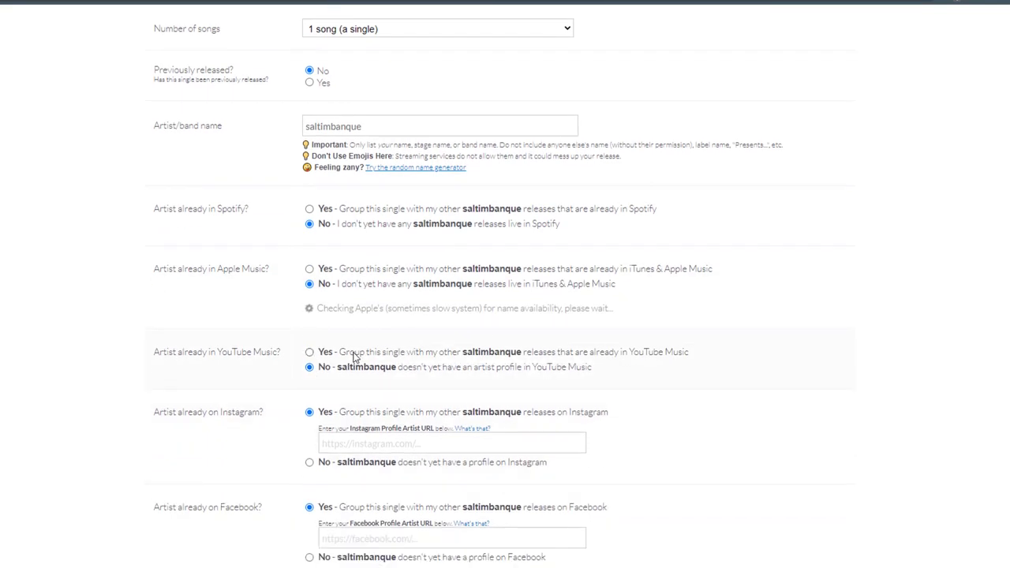
pyautogui.scroll(-3, 332, 323)
pyautogui.click(309, 275)
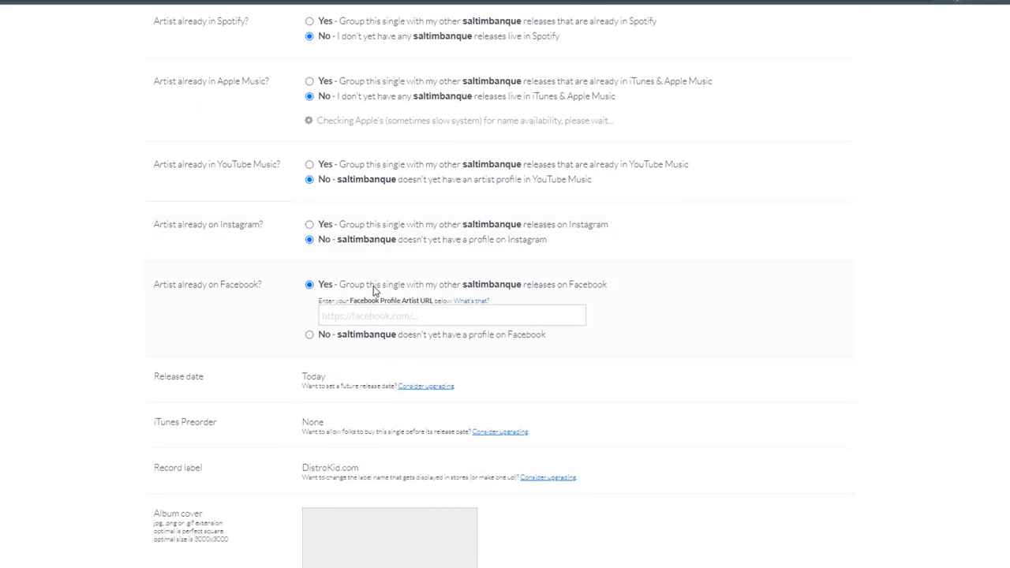
pyautogui.click(310, 334)
pyautogui.scroll(-3, 378, 292)
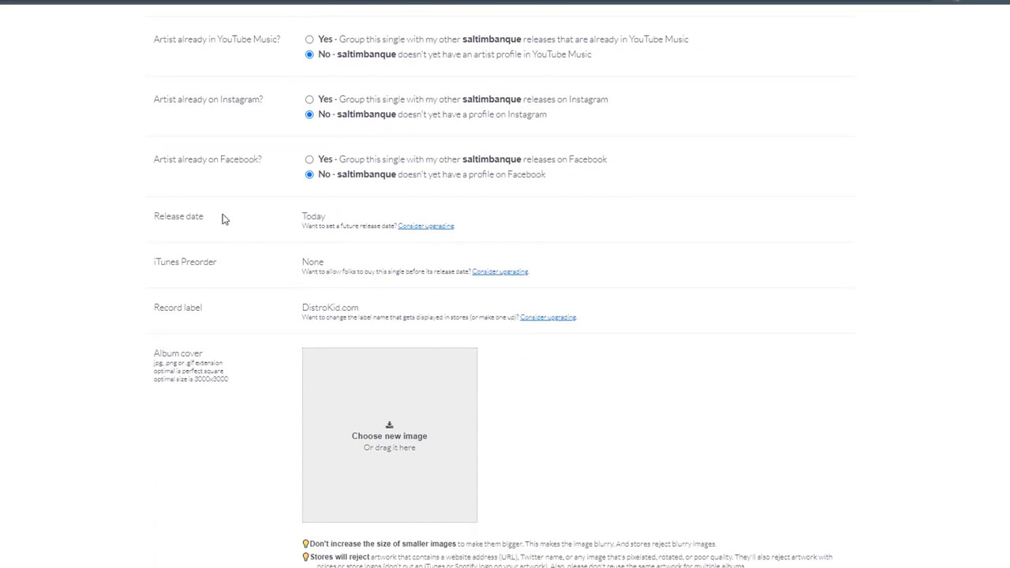
# Review the Release date, Record label and 3000x3000 recommended cover size entries.
pyautogui.moveTo(149, 223); pyautogui.dragTo(205, 218)
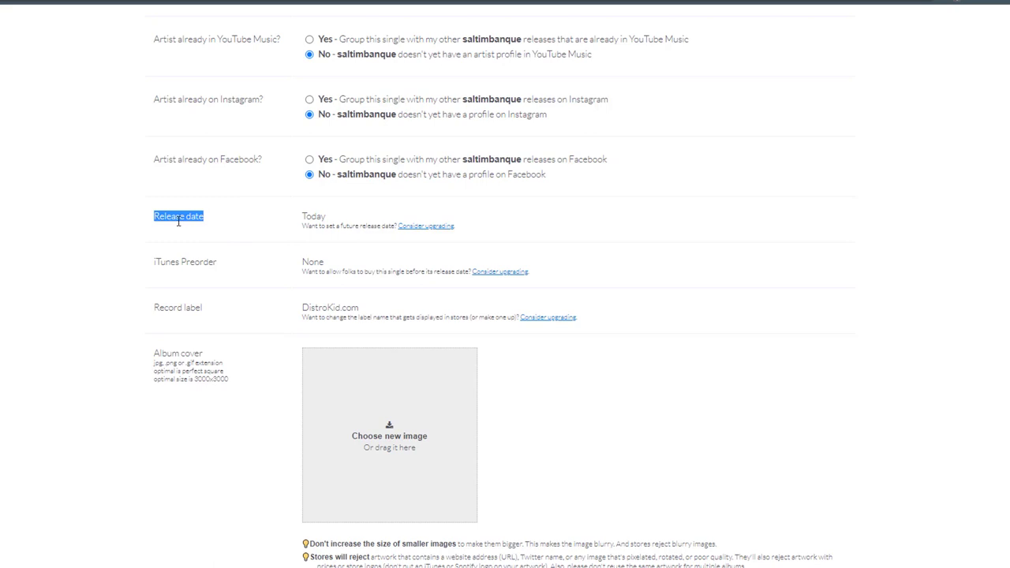
pyautogui.click(178, 222)
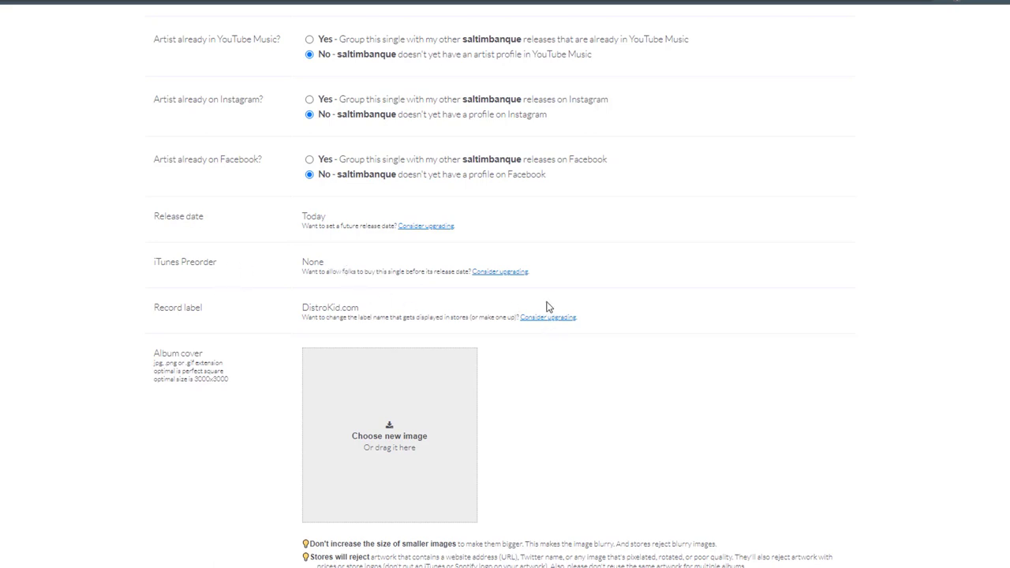
pyautogui.scroll(-2, 548, 305)
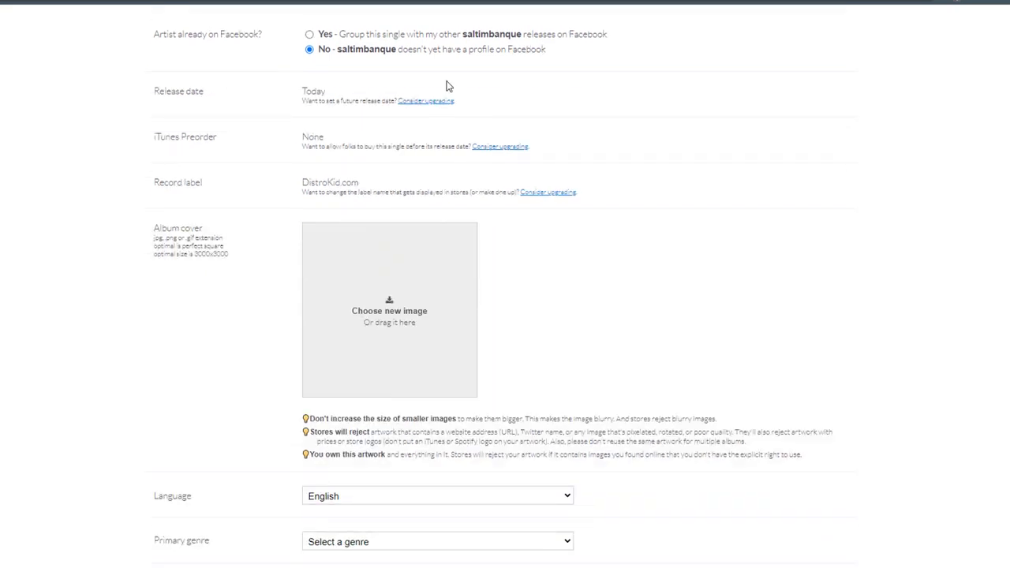
pyautogui.moveTo(153, 183); pyautogui.dragTo(208, 186)
pyautogui.click(193, 184)
pyautogui.scroll(-1, 618, 299)
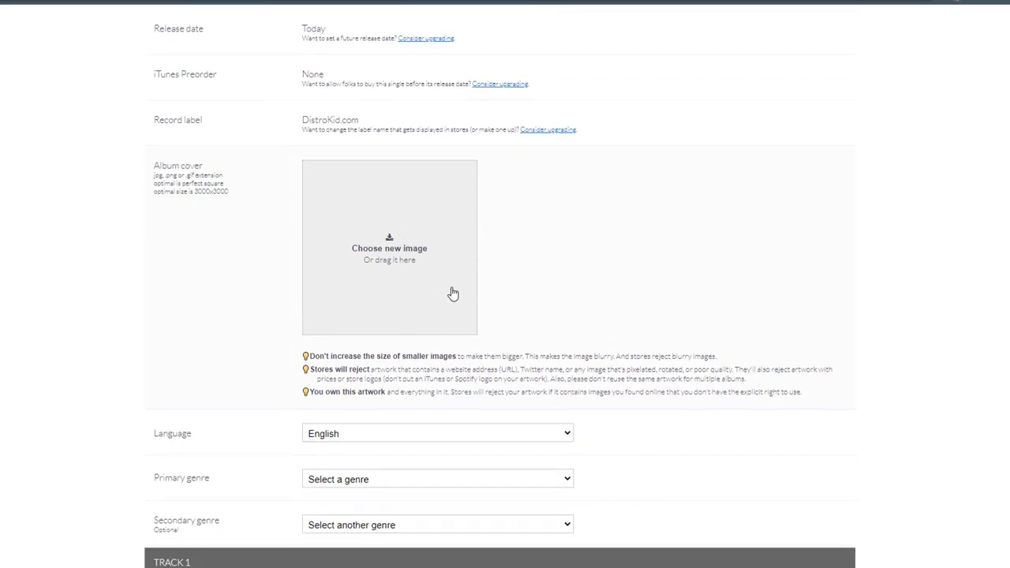
pyautogui.moveTo(192, 190); pyautogui.dragTo(227, 190)
pyautogui.click(204, 182)
# Read the cover-art rules, then load saltimbanque.jpg as the album cover.
pyautogui.doubleClick(601, 357)
pyautogui.moveTo(651, 357); pyautogui.dragTo(716, 357)
pyautogui.click(703, 357)
pyautogui.moveTo(375, 369); pyautogui.dragTo(398, 369)
pyautogui.click(377, 370)
pyautogui.moveTo(444, 370); pyautogui.dragTo(519, 369)
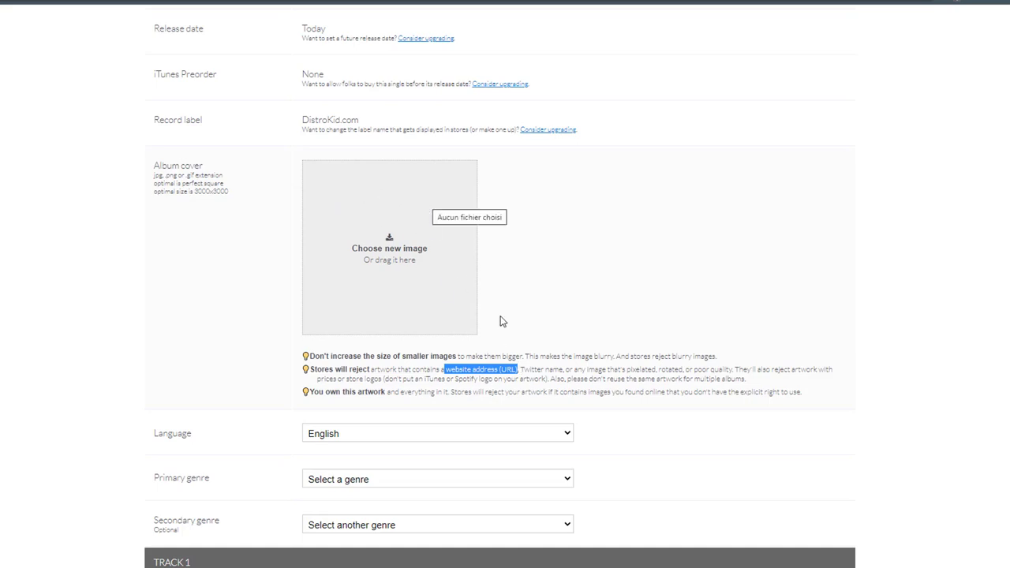
pyautogui.moveTo(521, 368); pyautogui.dragTo(621, 373)
pyautogui.click(643, 372)
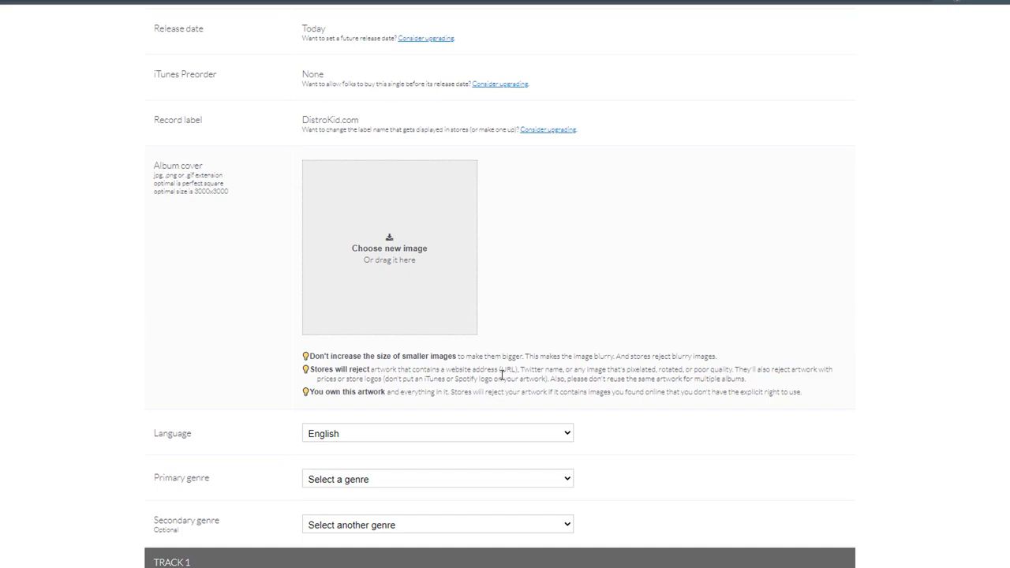
pyautogui.moveTo(353, 379); pyautogui.dragTo(410, 378)
pyautogui.click(451, 382)
pyautogui.click(380, 249)
pyautogui.doubleClick(284, 170)
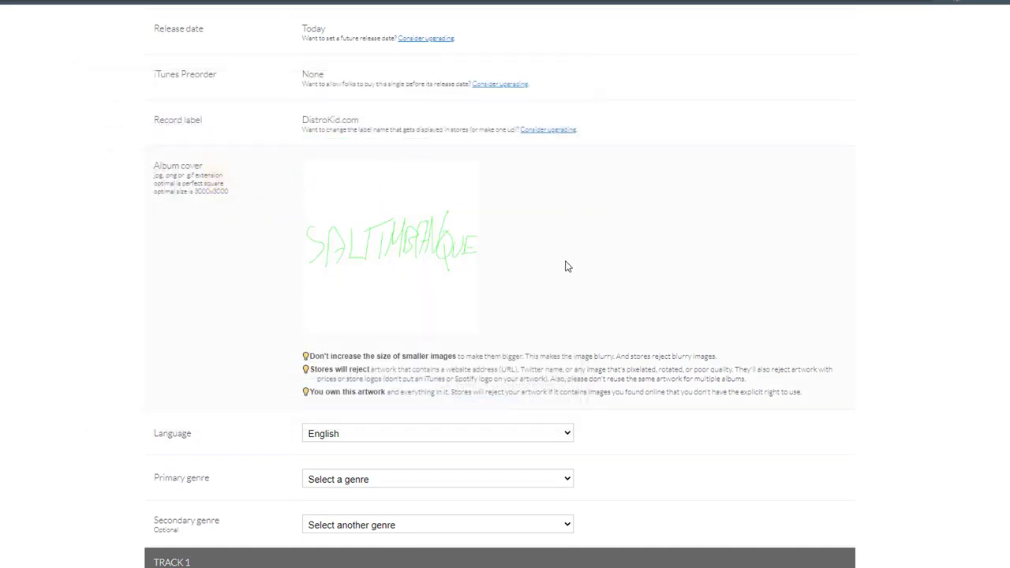
# Keep English as the release language.
pyautogui.scroll(-2, 434, 316)
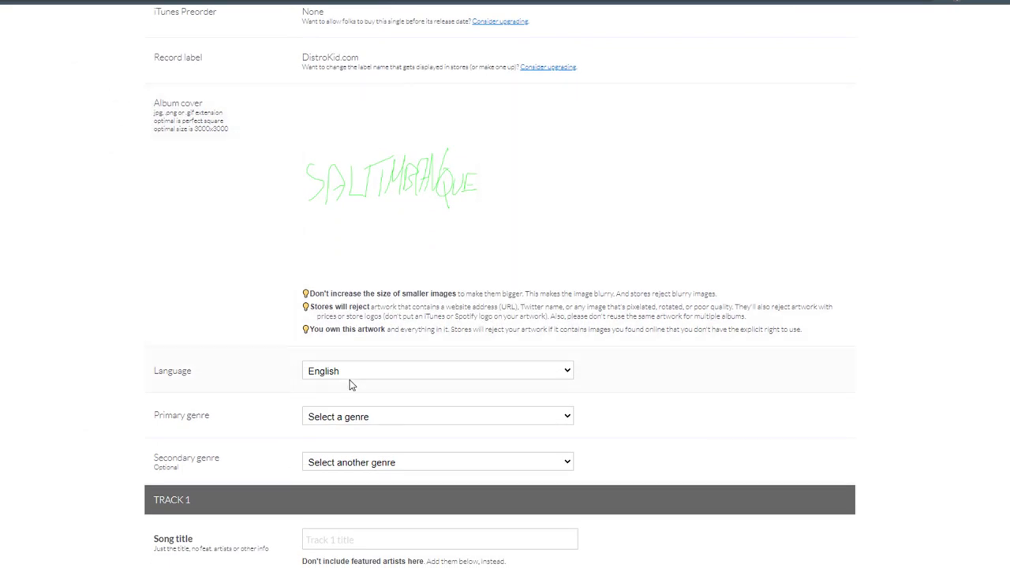
pyautogui.scroll(-2, 355, 379)
pyautogui.click(337, 313)
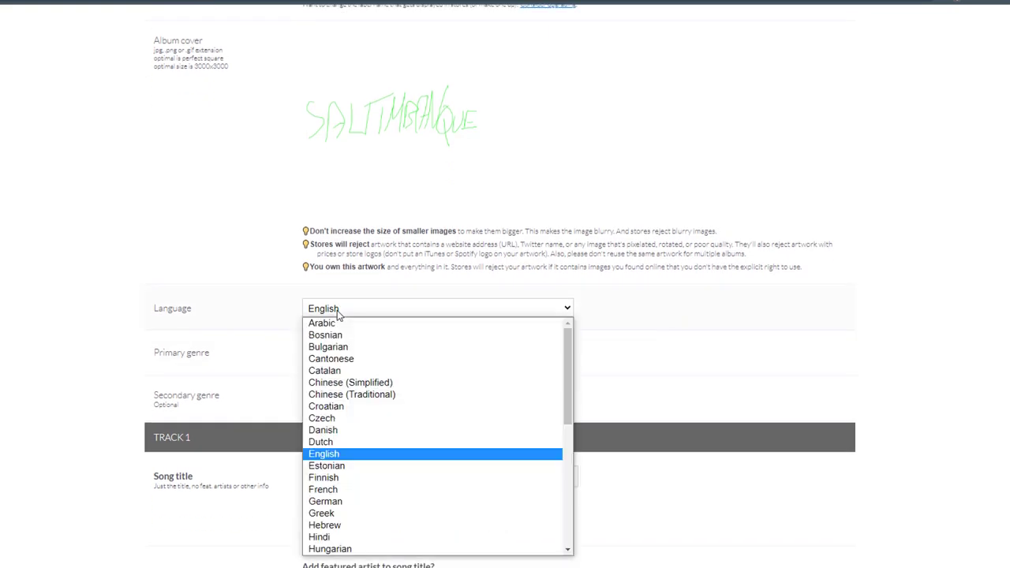
pyautogui.click(338, 456)
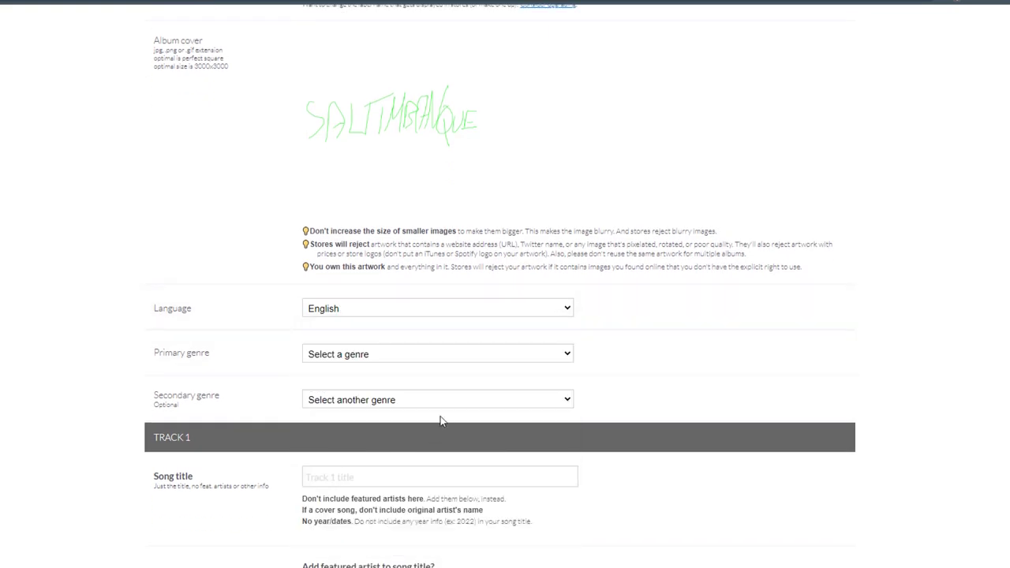
# Choose Electronic as primary genre and House as its subgenre.
pyautogui.scroll(-3, 451, 356)
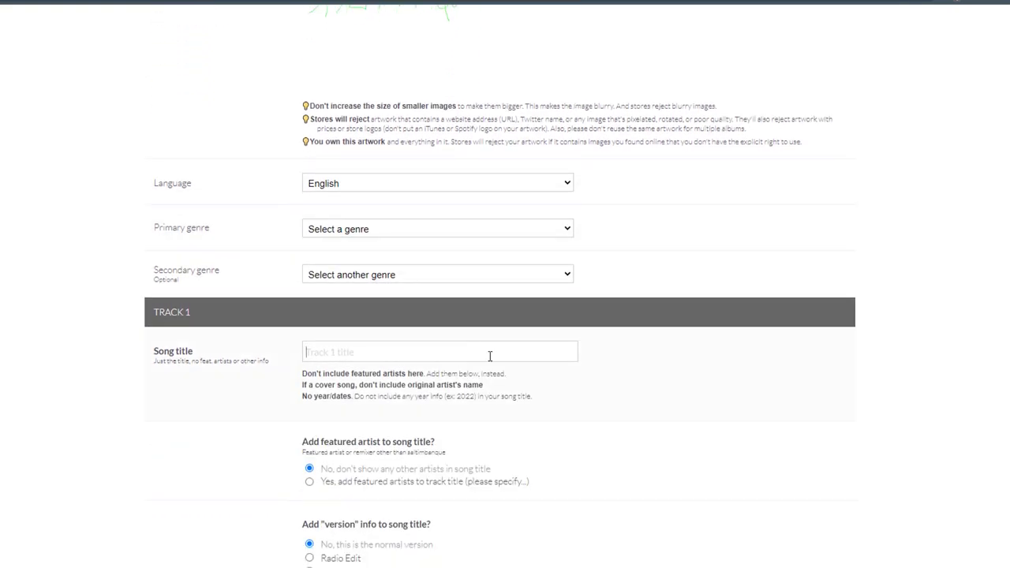
pyautogui.click(420, 230)
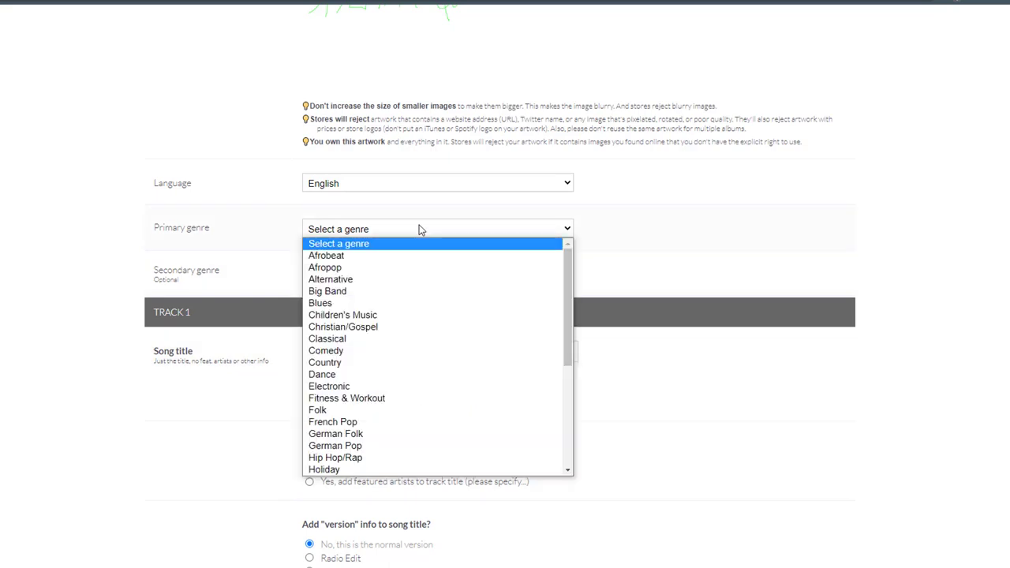
pyautogui.click(378, 385)
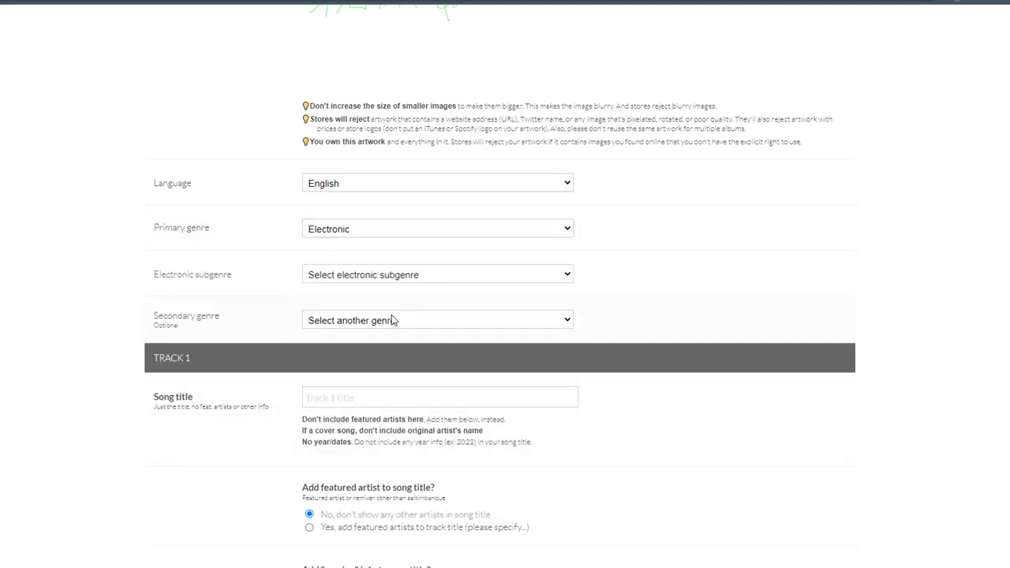
pyautogui.click(404, 276)
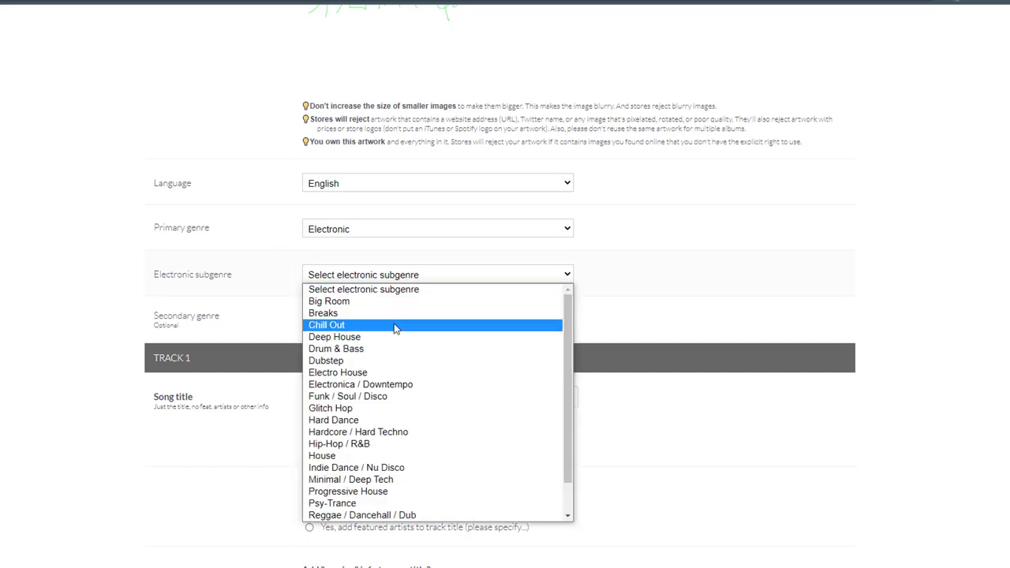
pyautogui.click(356, 455)
pyautogui.scroll(-1, 439, 295)
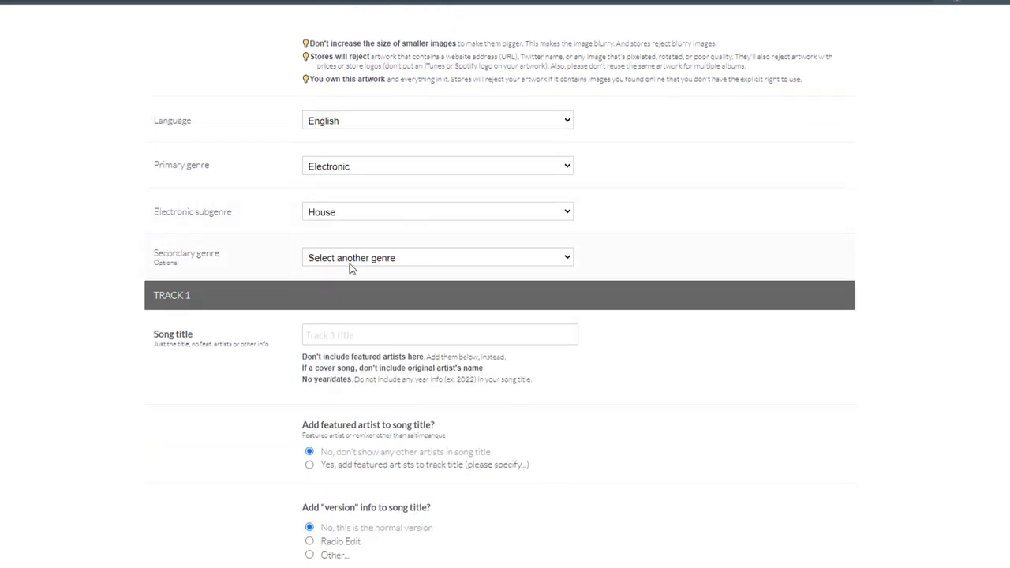
pyautogui.scroll(-2, 364, 282)
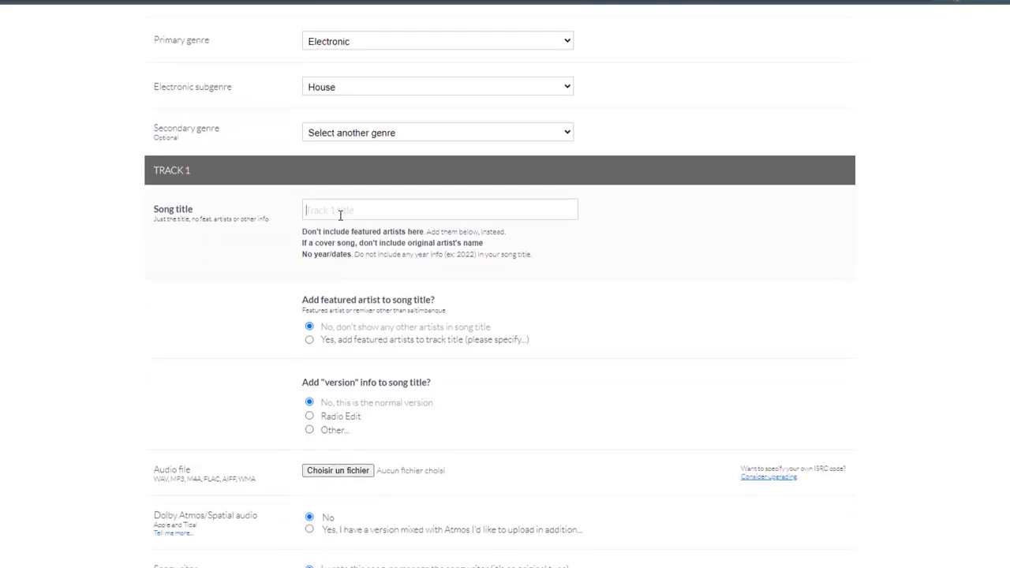
# Enter 'Prism' as the Track 1 song title.
pyautogui.click(340, 214)
pyautogui.write('Prisom')
pyautogui.scroll(-1, 446, 260)
pyautogui.scroll(5, 361, 168)
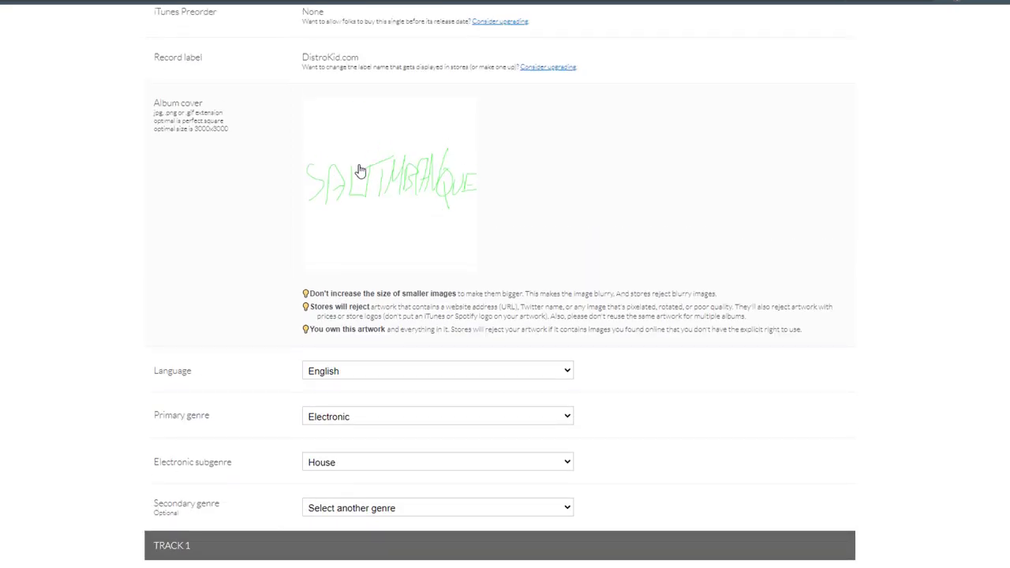
pyautogui.scroll(-5, 411, 221)
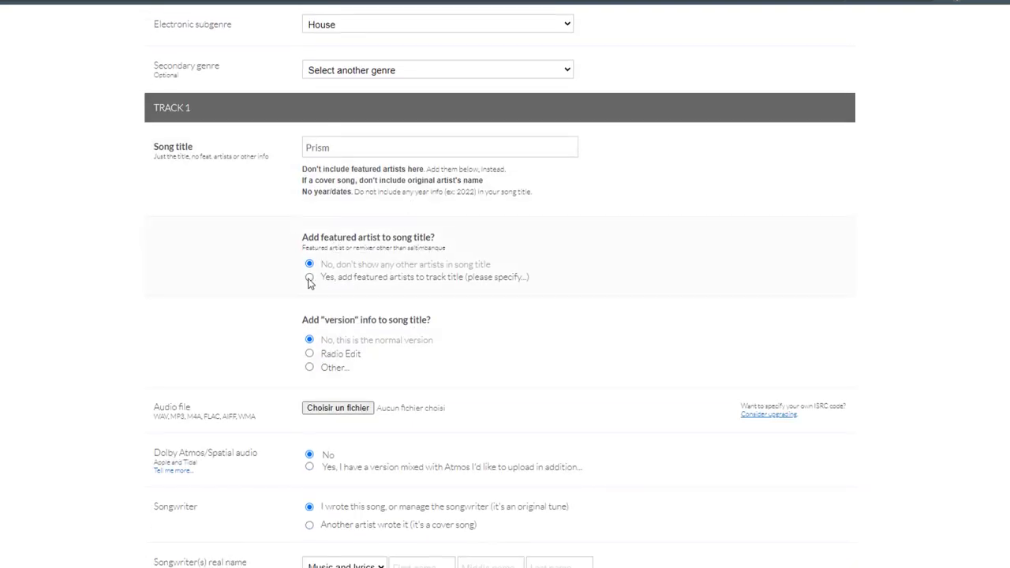
# Try adding featured artists, then revert to showing no other artists in the title.
pyautogui.click(309, 277)
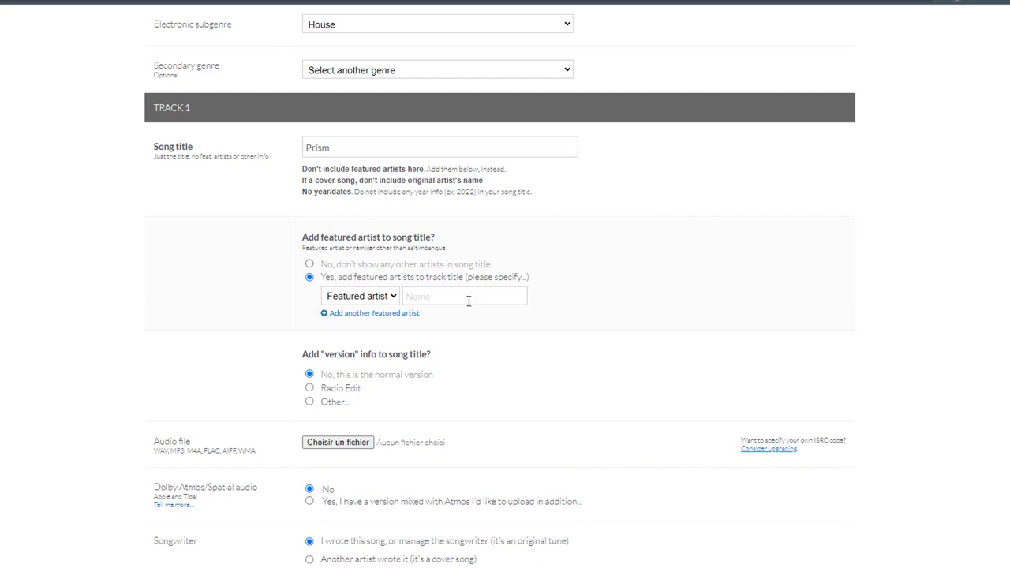
pyautogui.click(309, 265)
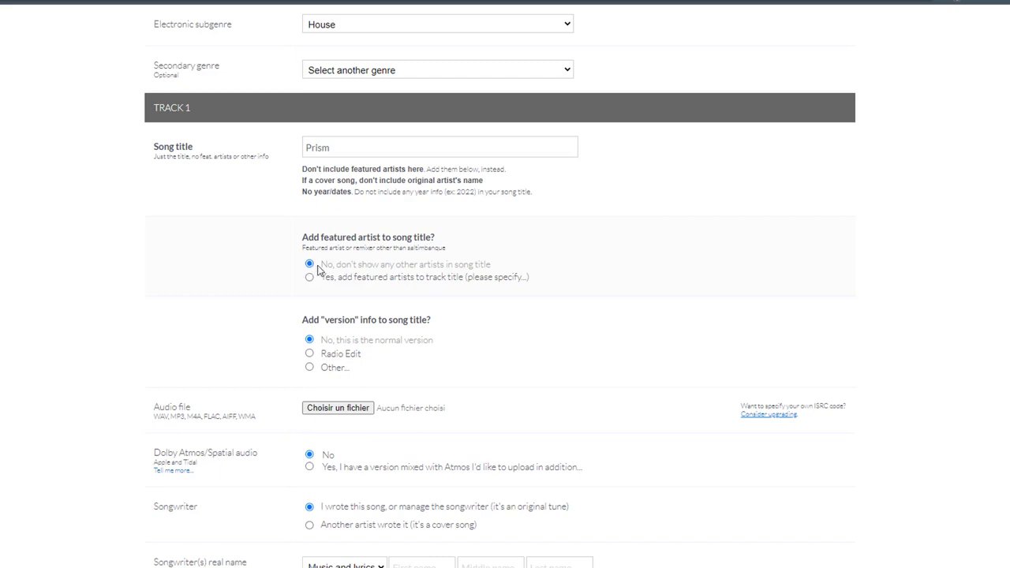
pyautogui.scroll(-2, 391, 260)
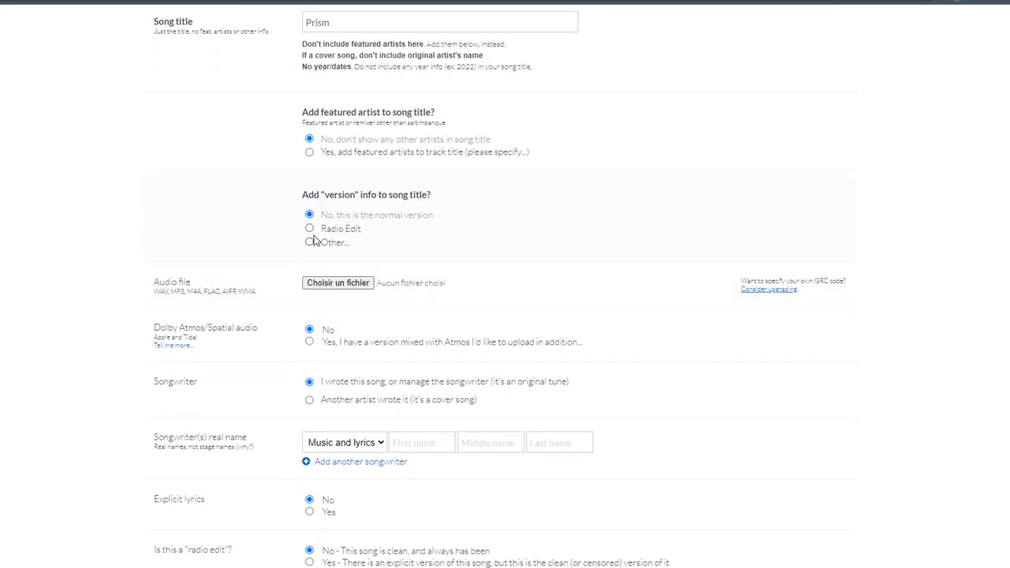
pyautogui.scroll(-1, 398, 264)
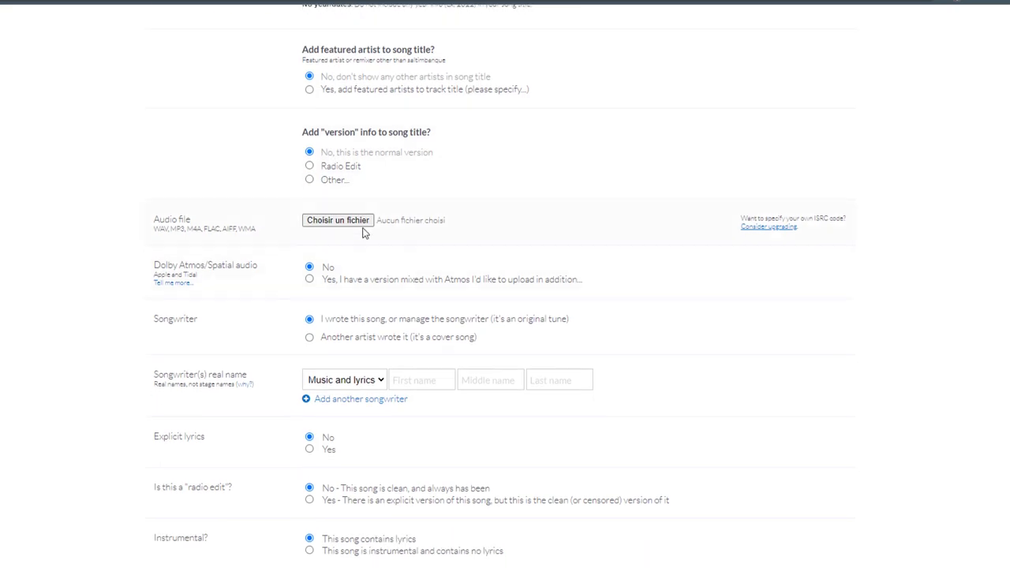
# Preview Qasus - Prism.wav and attach it as Track 1's audio file.
pyautogui.click(347, 283)
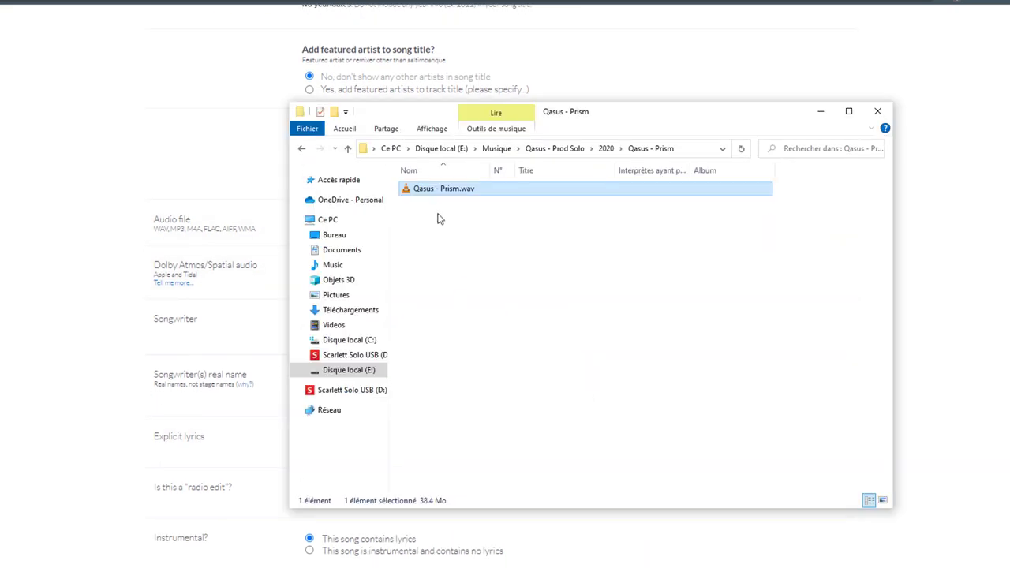
pyautogui.doubleClick(431, 192)
pyautogui.click(124, 302)
pyautogui.moveTo(351, 258); pyautogui.dragTo(338, 221)
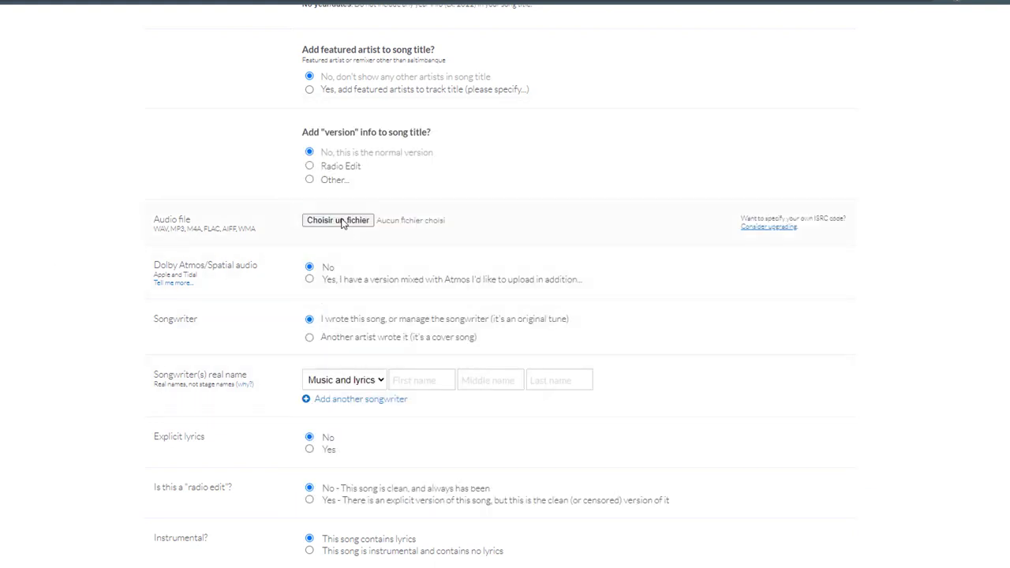
pyautogui.scroll(-1, 474, 257)
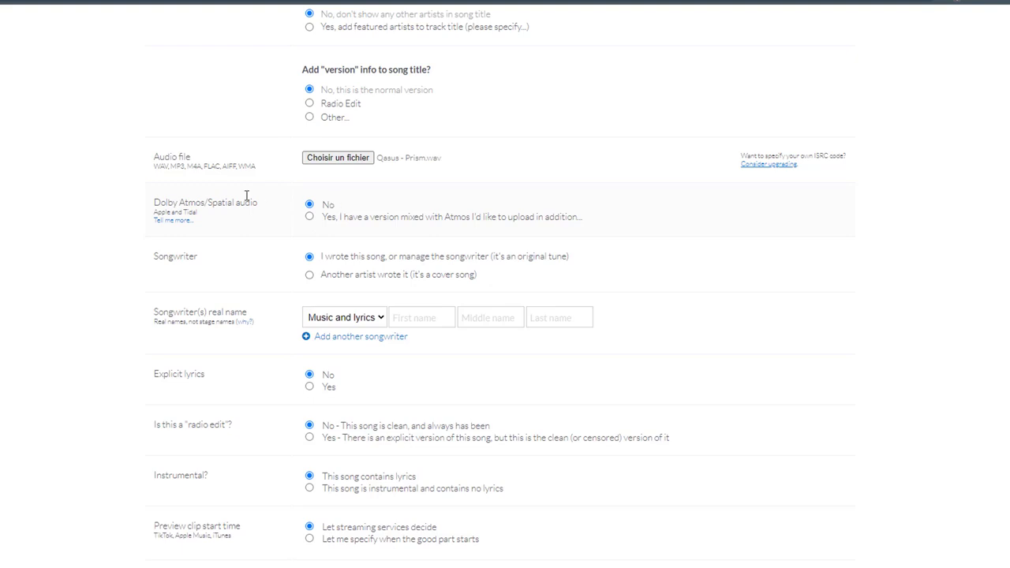
pyautogui.scroll(-1, 289, 220)
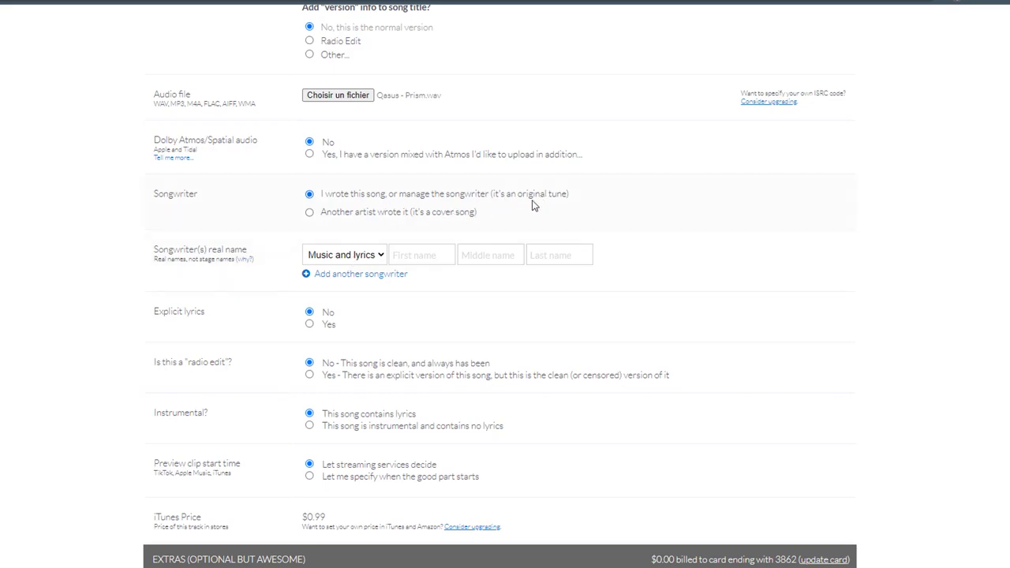
# Mark Track 1 as a cover song by another artist and look over the Cover song section.
pyautogui.click(310, 213)
pyautogui.scroll(-3, 446, 254)
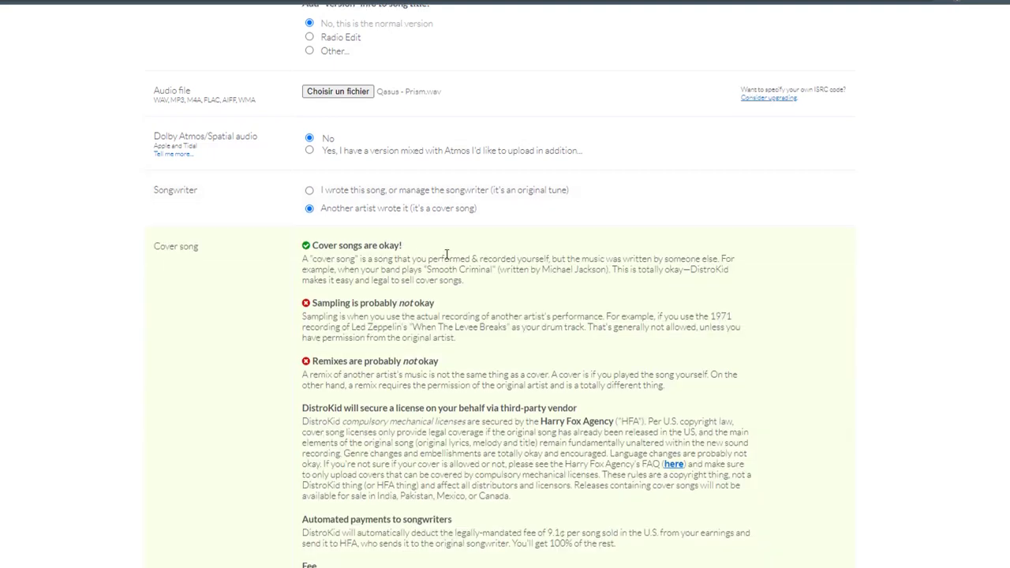
pyautogui.scroll(2, 447, 254)
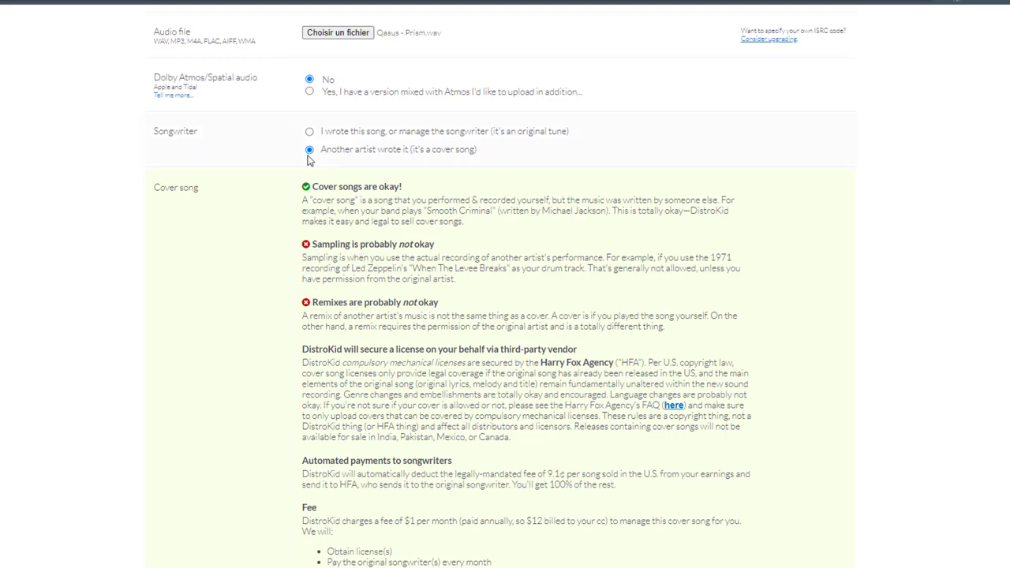
pyautogui.scroll(-3, 309, 160)
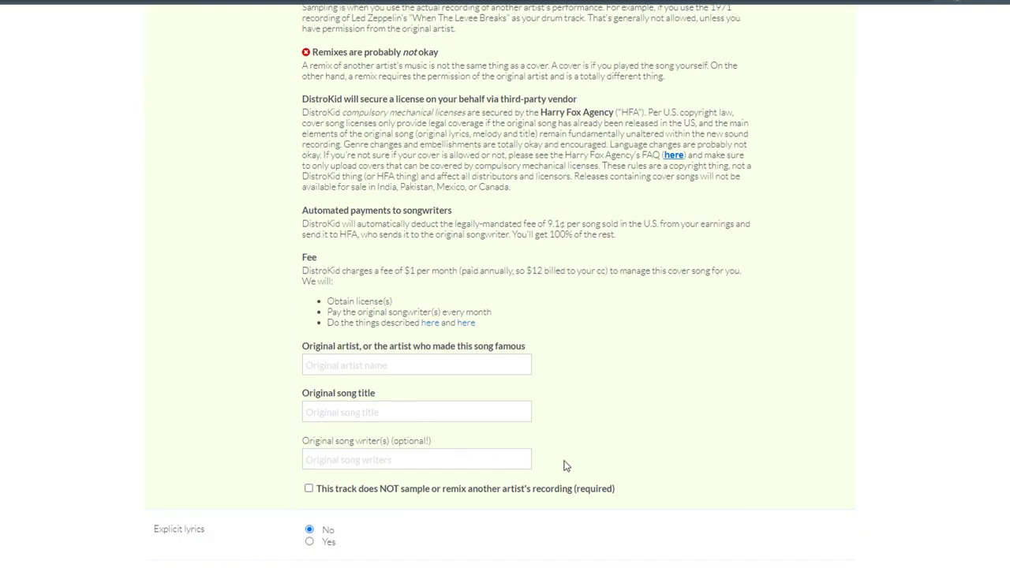
pyautogui.scroll(3, 568, 465)
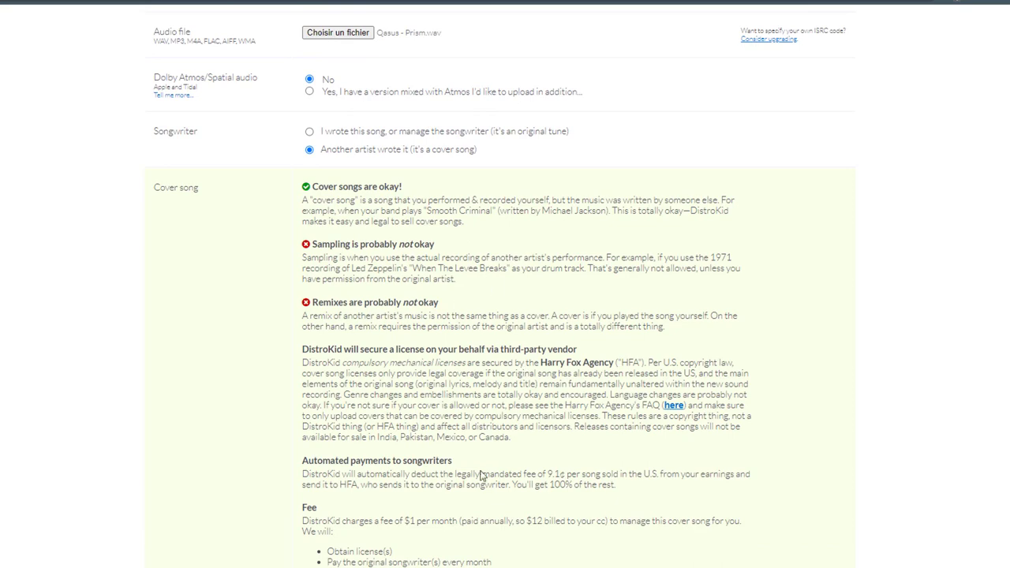
pyautogui.scroll(-2, 517, 473)
pyautogui.scroll(-2, 493, 402)
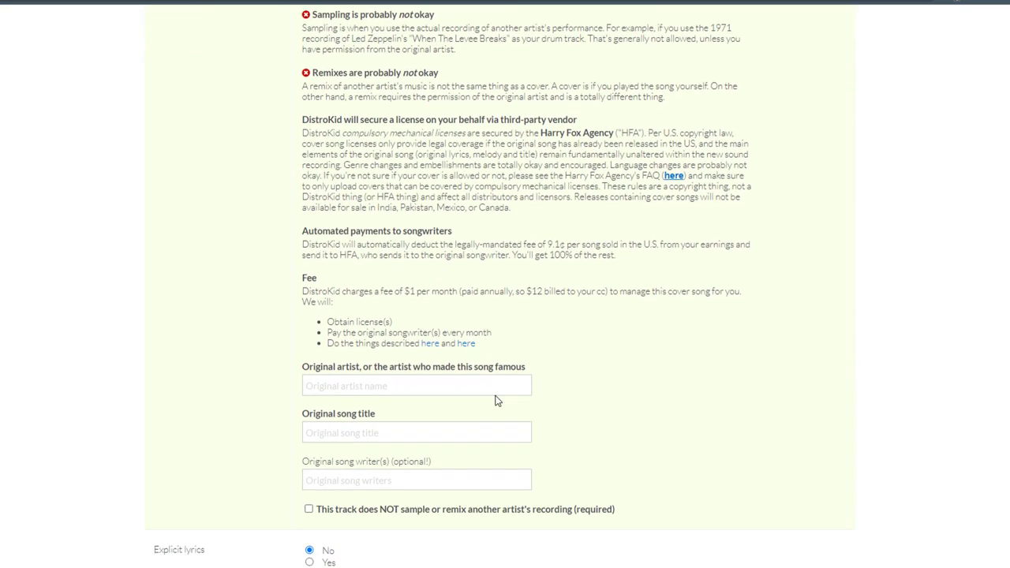
pyautogui.scroll(5, 516, 402)
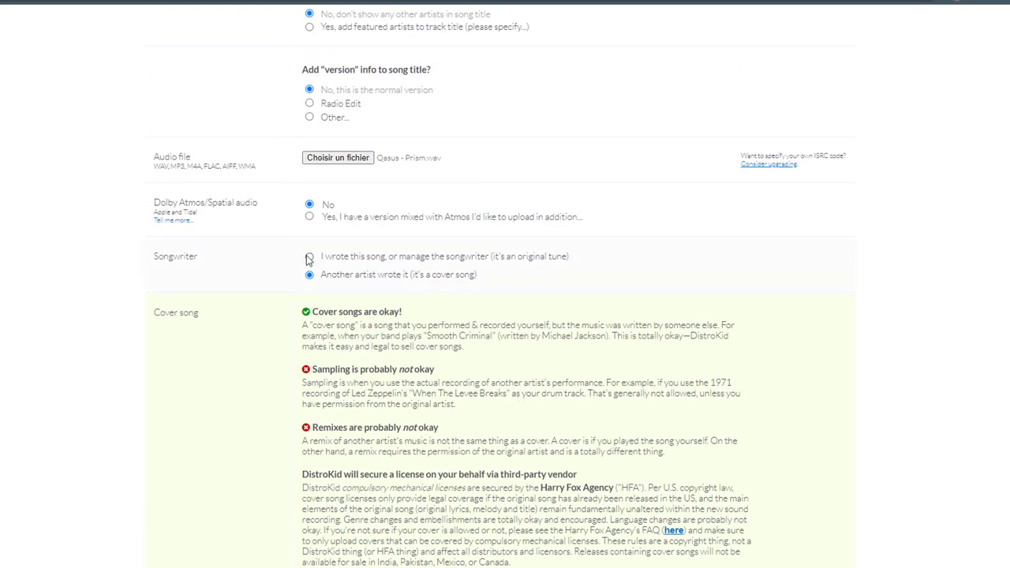
# Switch back to 'I wrote this song' and keep 'Music and lyrics' as the songwriter role.
pyautogui.click(309, 256)
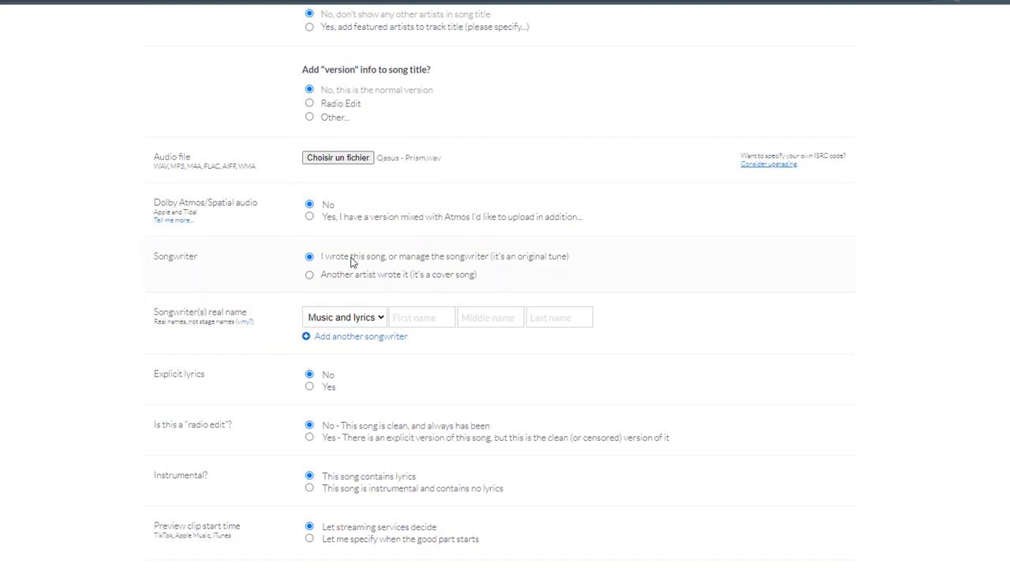
pyautogui.click(436, 318)
pyautogui.click(367, 318)
pyautogui.click(363, 358)
pyautogui.click(413, 319)
pyautogui.scroll(-2, 340, 207)
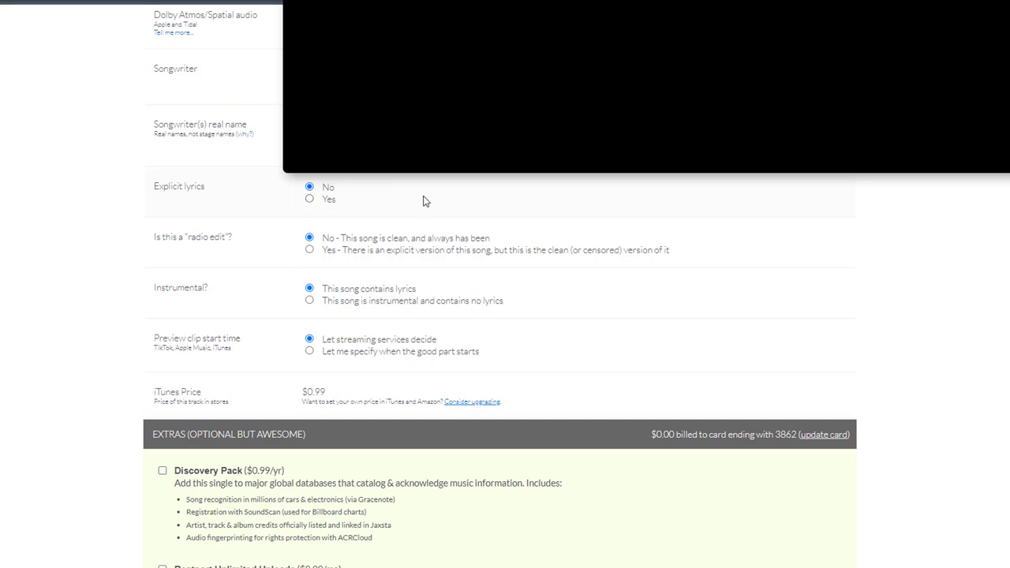
pyautogui.click(309, 199)
pyautogui.click(309, 187)
pyautogui.scroll(-1, 374, 243)
pyautogui.scroll(-1, 373, 243)
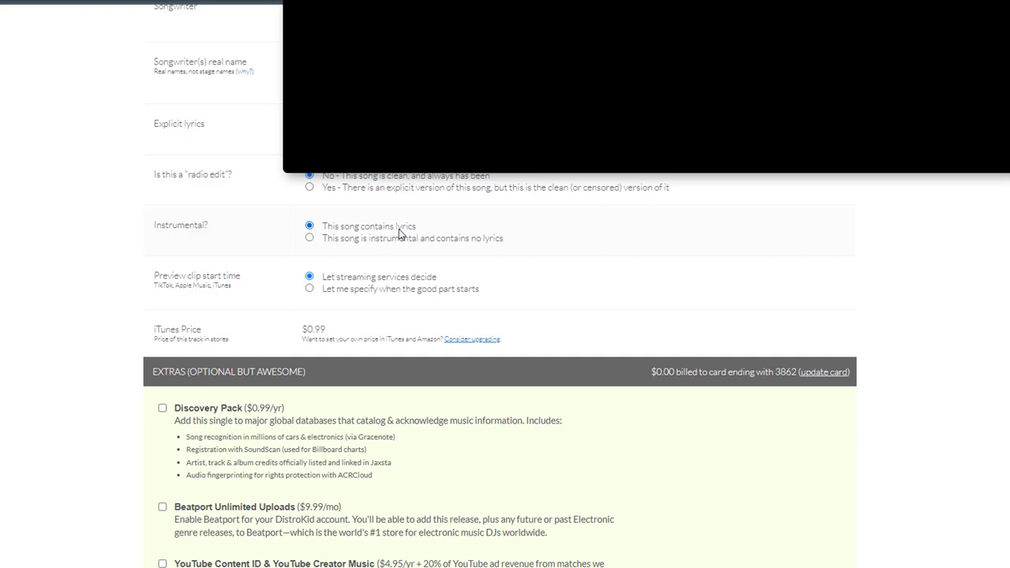
pyautogui.click(309, 238)
pyautogui.click(310, 226)
# Listen to the track in VLC and set the custom preview start to 00:29.
pyautogui.click(310, 290)
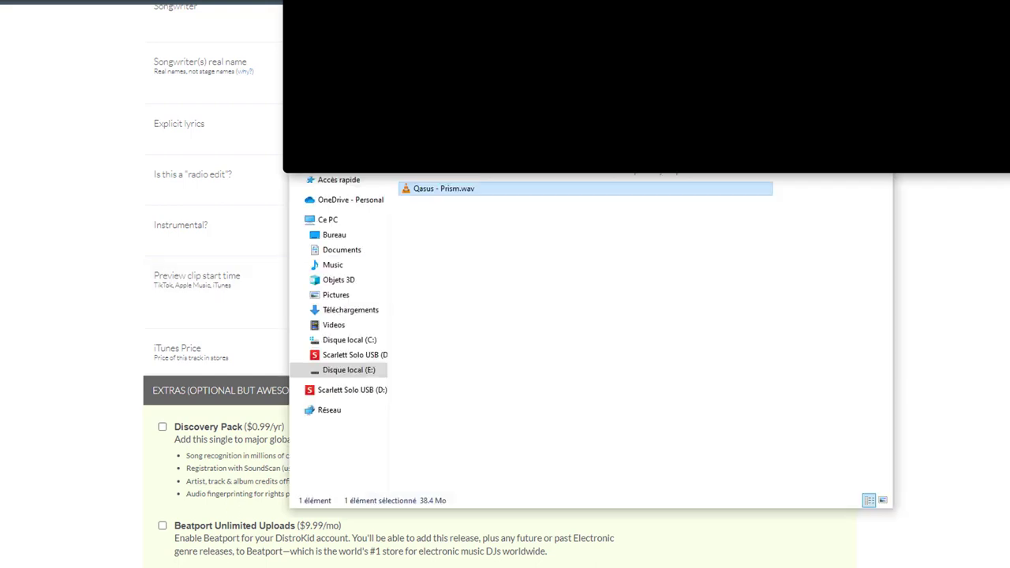
pyautogui.doubleClick(442, 191)
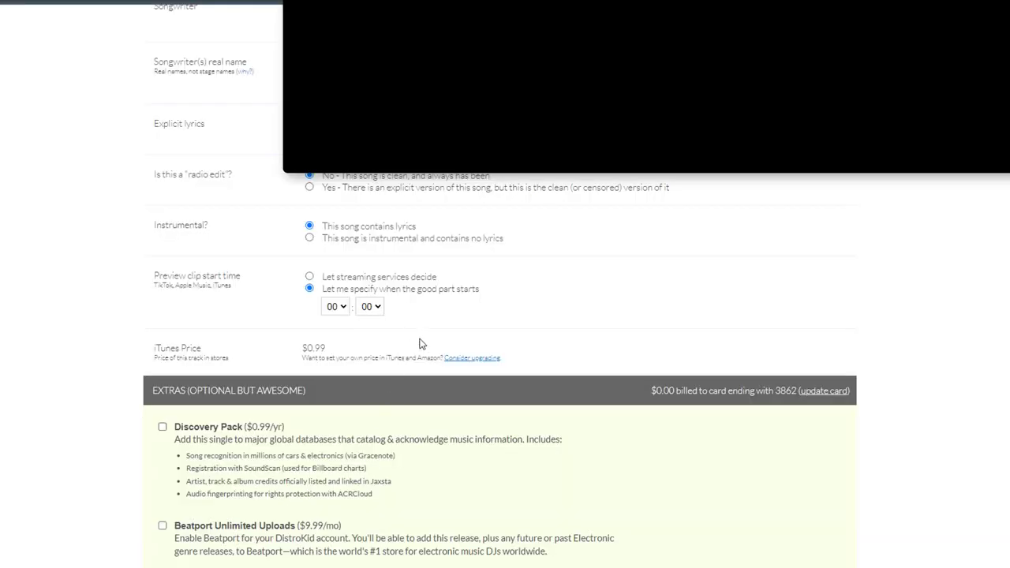
pyautogui.click(370, 306)
pyautogui.scroll(-7, 367, 490)
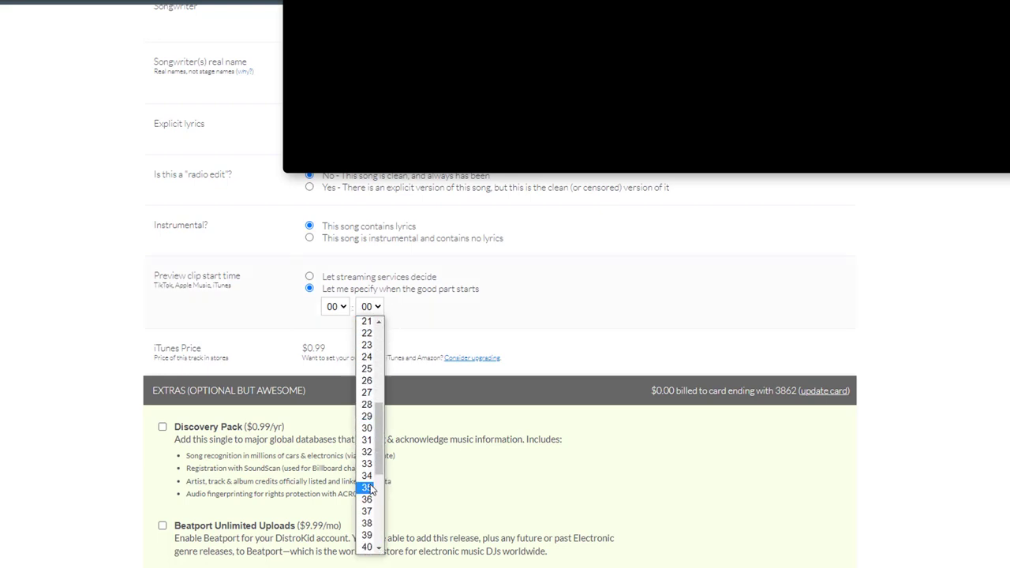
pyautogui.click(366, 417)
pyautogui.scroll(-1, 517, 272)
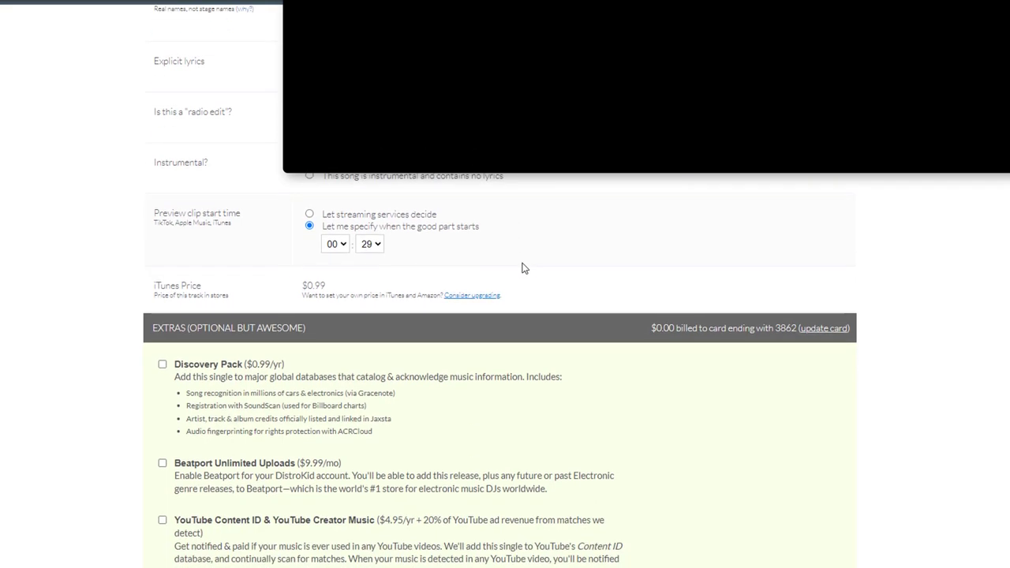
pyautogui.moveTo(301, 289); pyautogui.dragTo(326, 289)
pyautogui.click(906, 251)
pyautogui.scroll(-4, 500, 273)
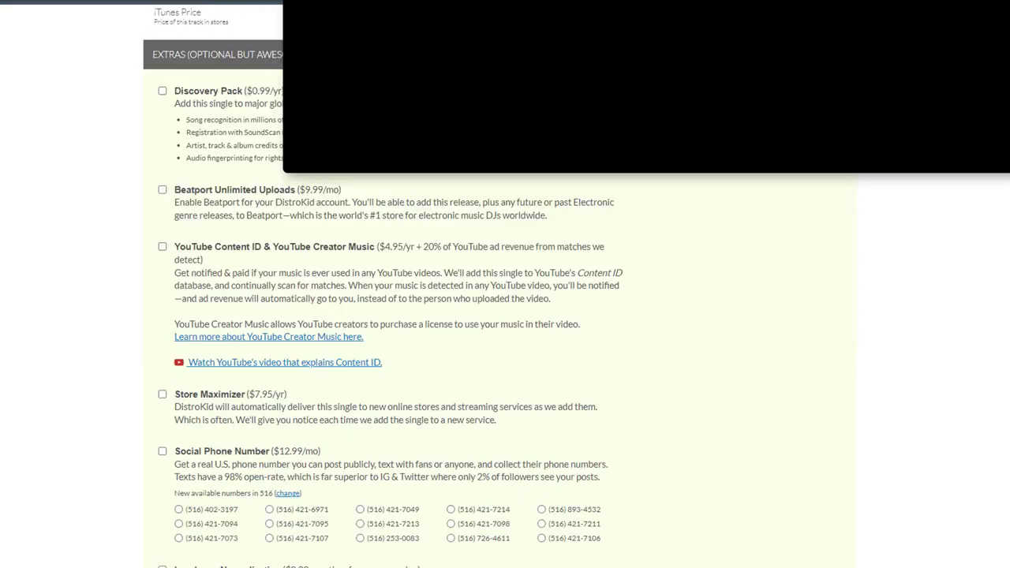
pyautogui.scroll(1, 156, 237)
pyautogui.moveTo(154, 117); pyautogui.dragTo(307, 116)
pyautogui.click(323, 129)
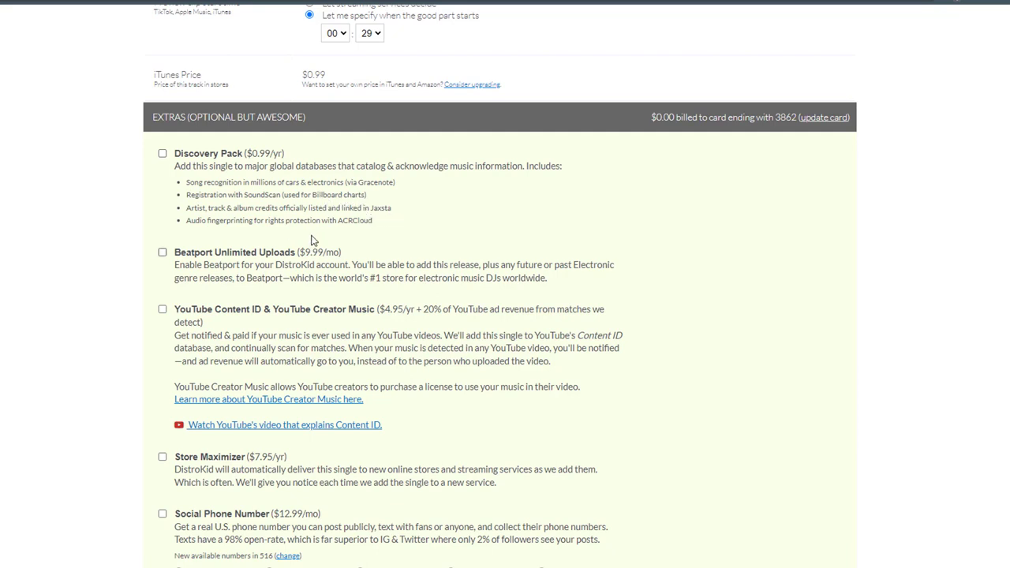
pyautogui.scroll(-1, 111, 234)
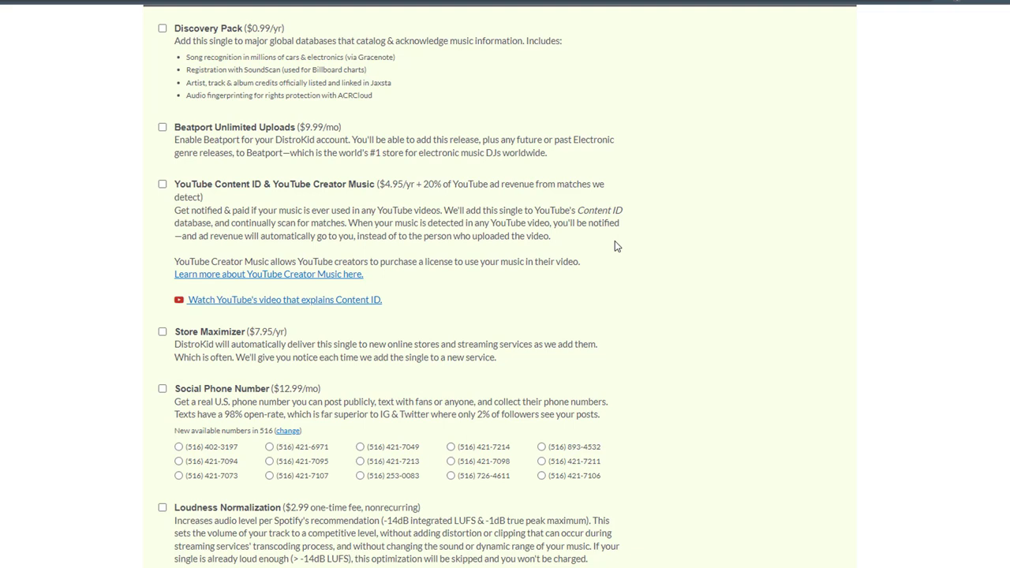
pyautogui.scroll(-3, 541, 298)
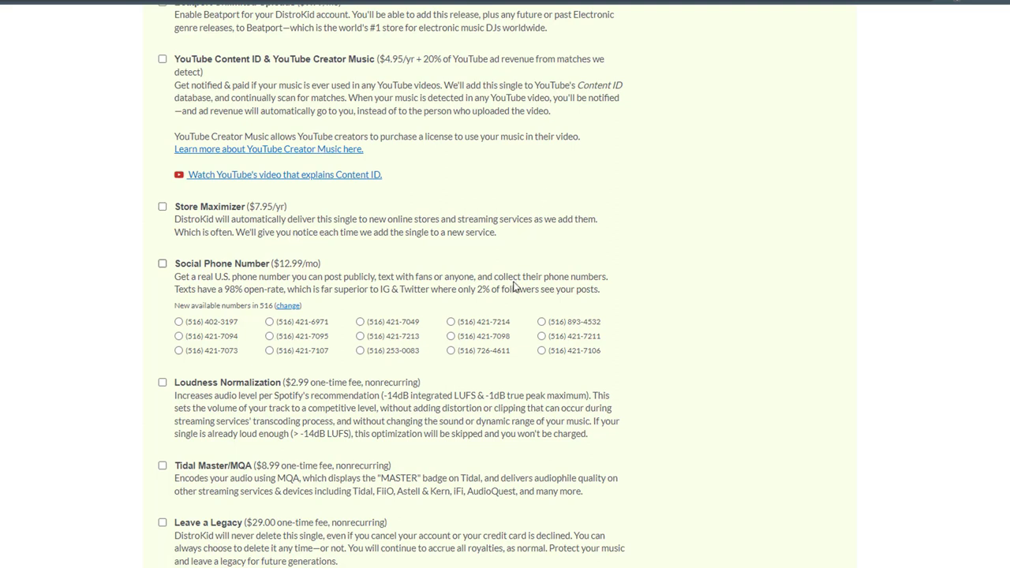
pyautogui.scroll(-1, 514, 289)
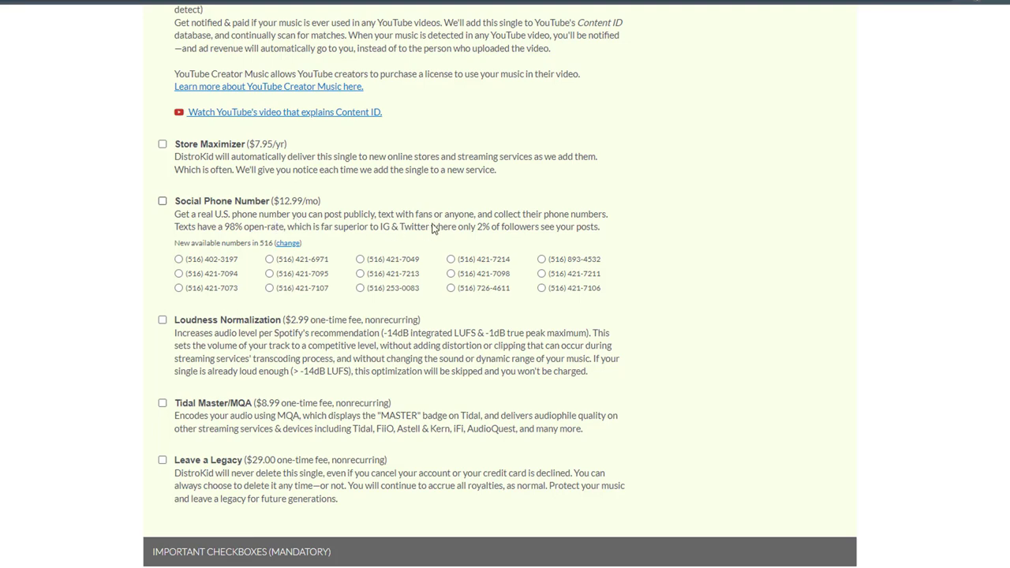
pyautogui.scroll(-1, 379, 205)
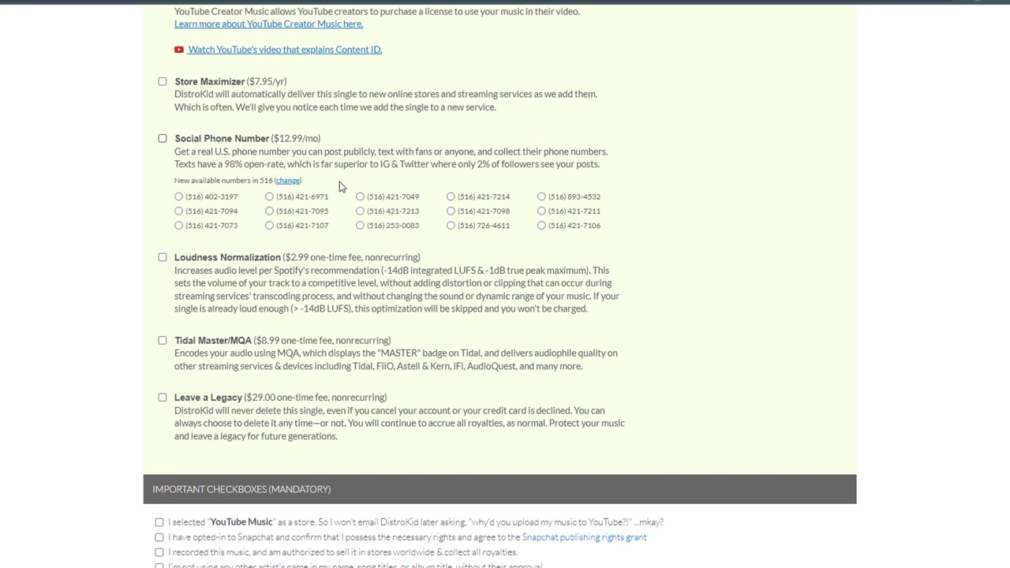
pyautogui.scroll(-2, 185, 166)
pyautogui.scroll(2, 205, 237)
pyautogui.scroll(-2, 181, 158)
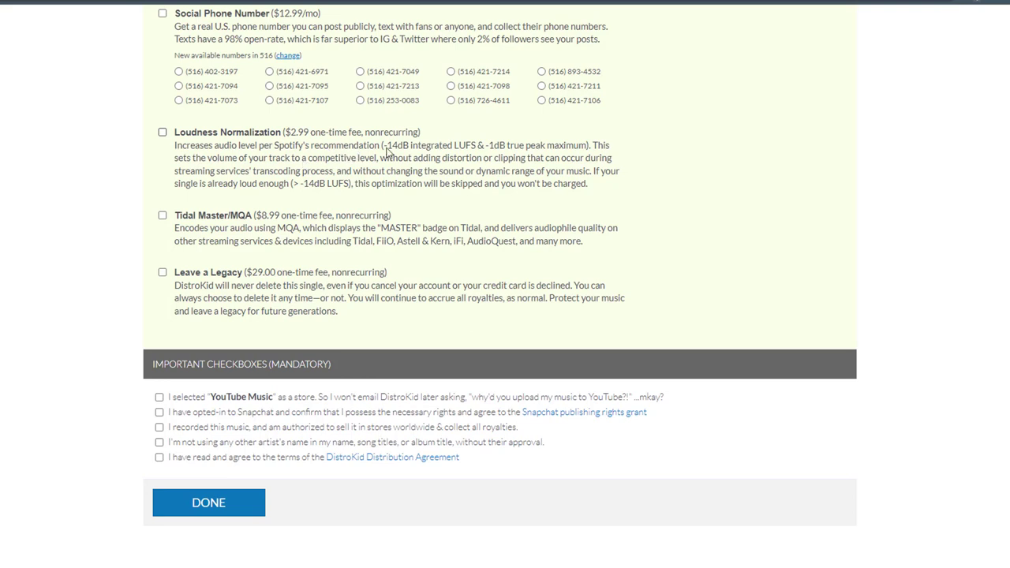
pyautogui.moveTo(387, 150); pyautogui.dragTo(173, 148)
pyautogui.click(607, 187)
pyautogui.click(301, 173)
pyautogui.click(163, 133)
pyautogui.scroll(-1, 320, 203)
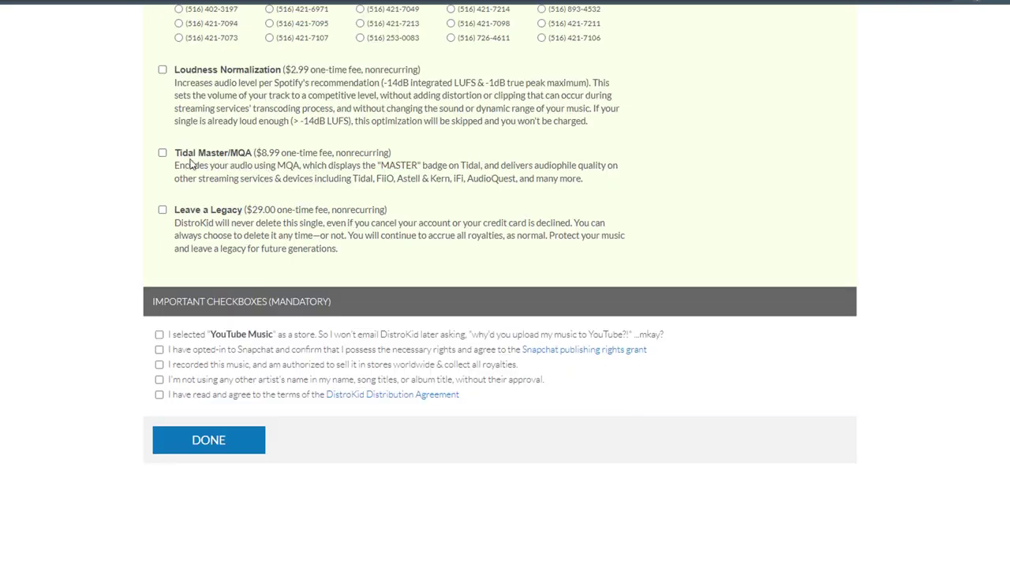
pyautogui.scroll(-1, 214, 192)
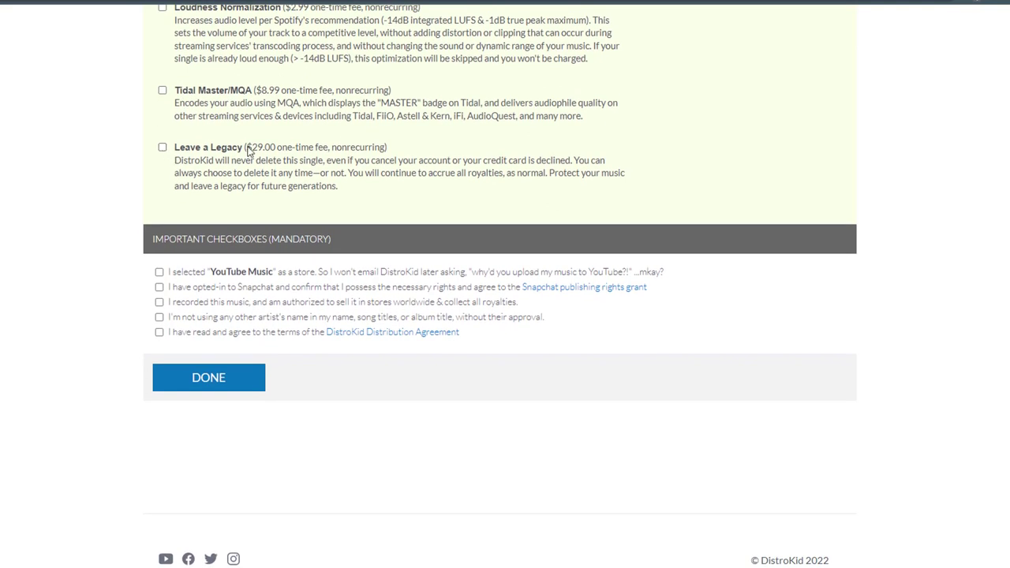
pyautogui.moveTo(247, 150); pyautogui.dragTo(392, 150)
pyautogui.click(392, 150)
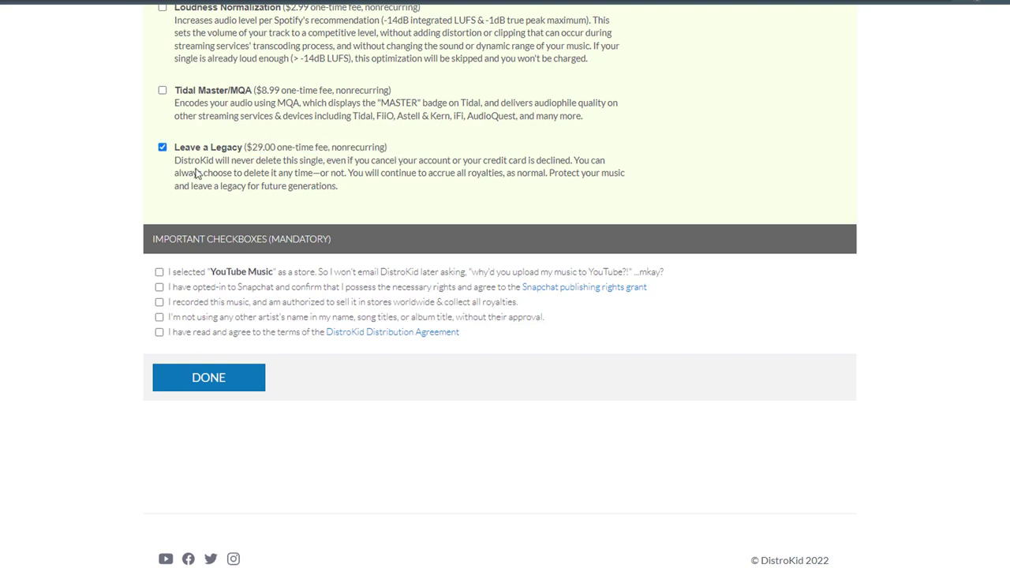
pyautogui.click(162, 148)
# Tick the five mandatory boxes: YouTube Music, Snapchat, recording rights, no other artist names, Distribution Agreement.
pyautogui.scroll(5, 221, 160)
pyautogui.scroll(4, 288, 172)
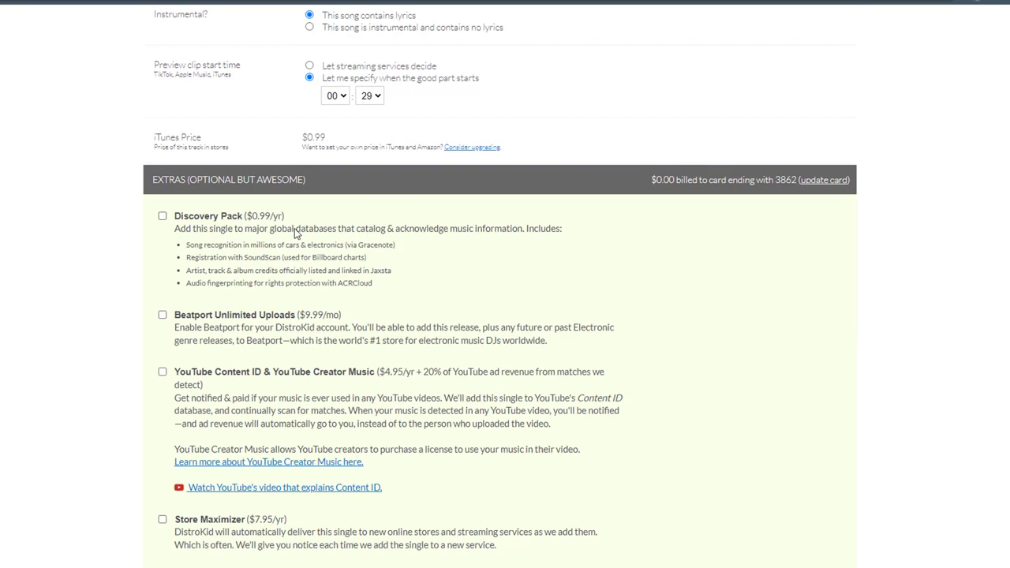
pyautogui.scroll(-9, 296, 232)
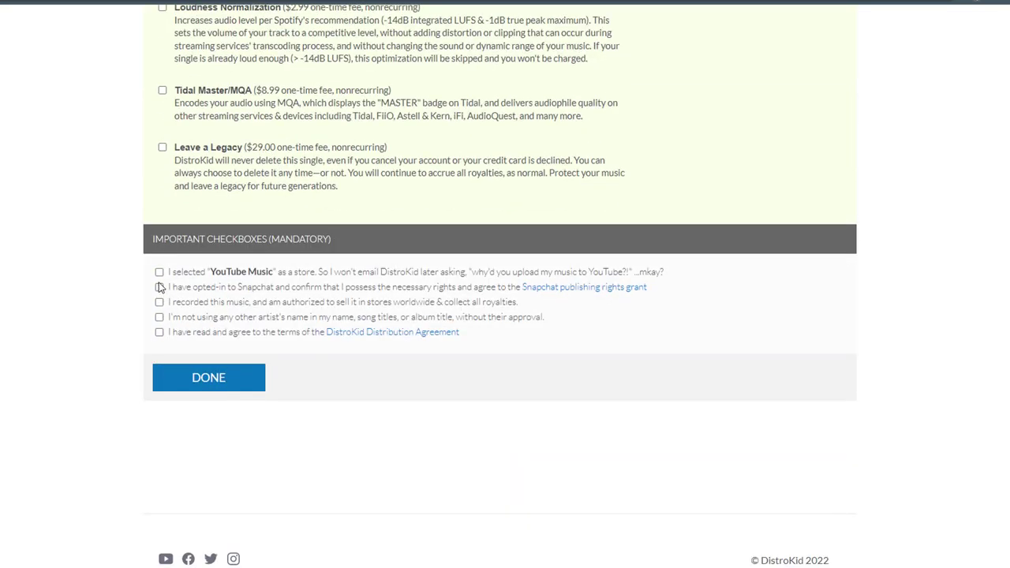
pyautogui.click(159, 272)
pyautogui.click(159, 288)
pyautogui.click(159, 302)
pyautogui.click(160, 317)
pyautogui.click(160, 332)
# Submit the single with DONE to start uploading the artwork and track.
pyautogui.scroll(3, 473, 426)
pyautogui.scroll(-3, 476, 433)
pyautogui.scroll(6, 478, 438)
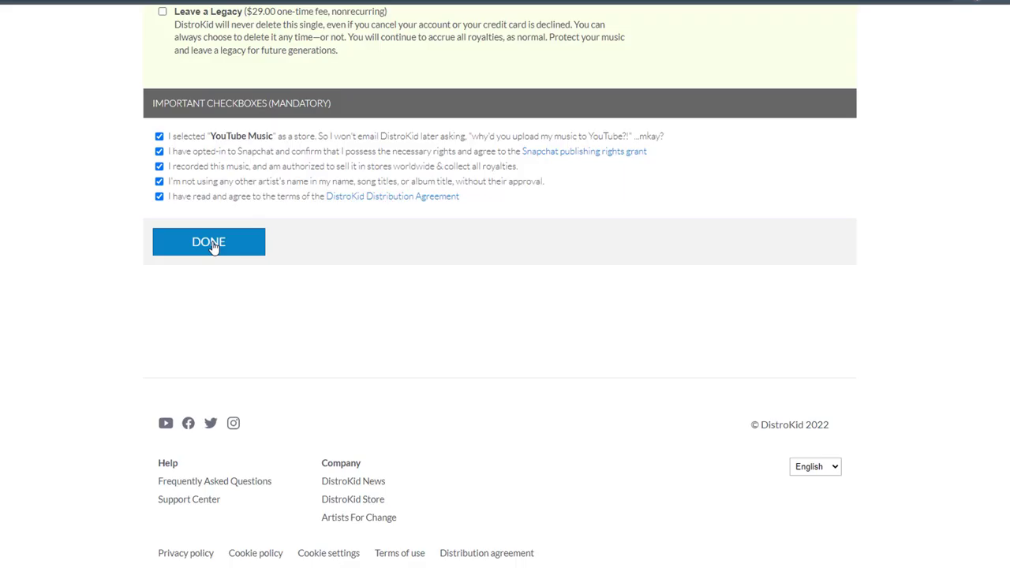
pyautogui.click(209, 246)
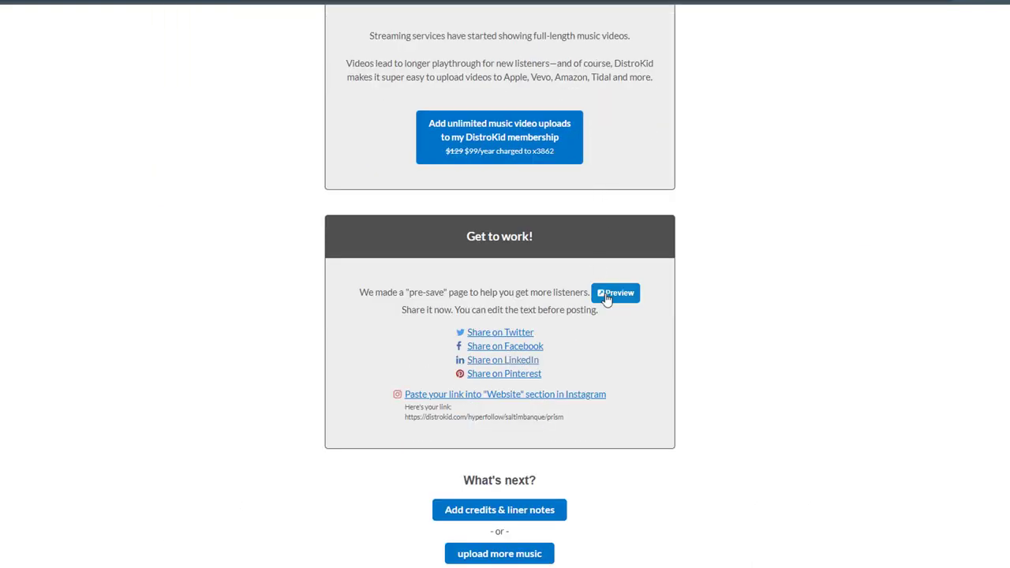
# Read the release timing notes, including Spotify's 5-business-day delivery minimum, on the Done page.
pyautogui.scroll(10, 636, 304)
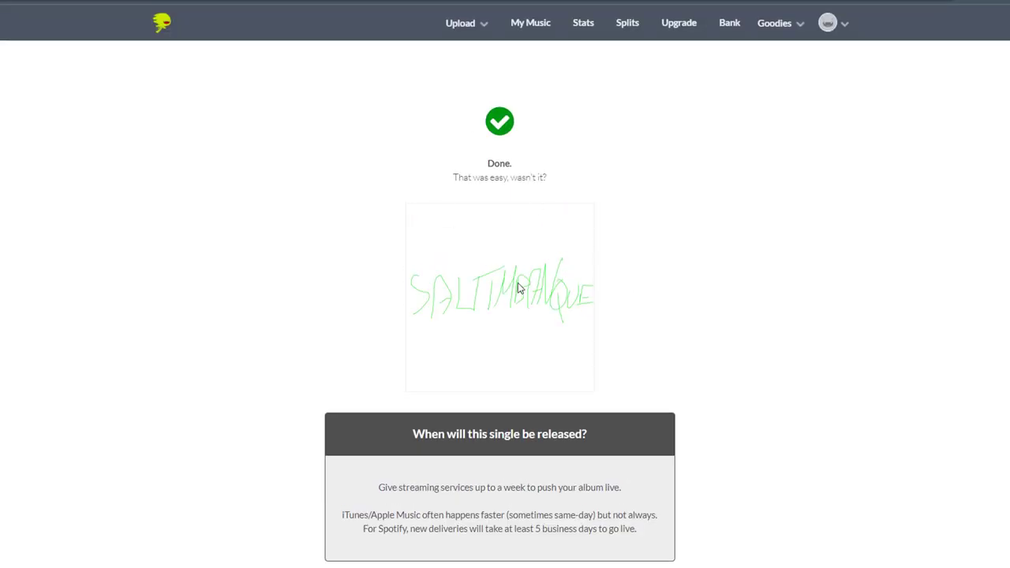
pyautogui.scroll(-3, 647, 232)
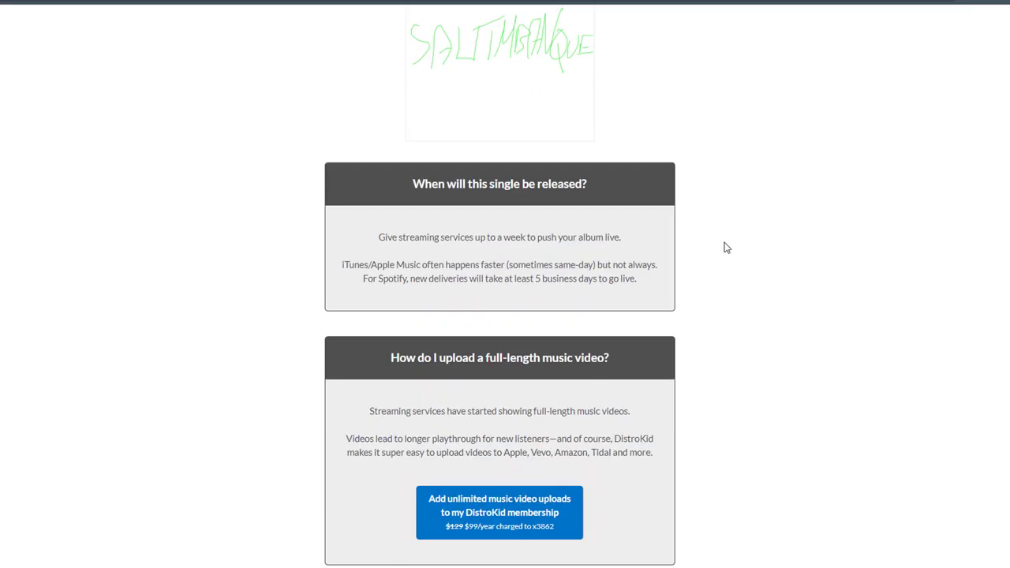
pyautogui.moveTo(376, 237); pyautogui.dragTo(648, 287)
pyautogui.click(430, 289)
pyautogui.moveTo(431, 280); pyautogui.dragTo(591, 281)
pyautogui.click(594, 282)
pyautogui.scroll(-5, 627, 278)
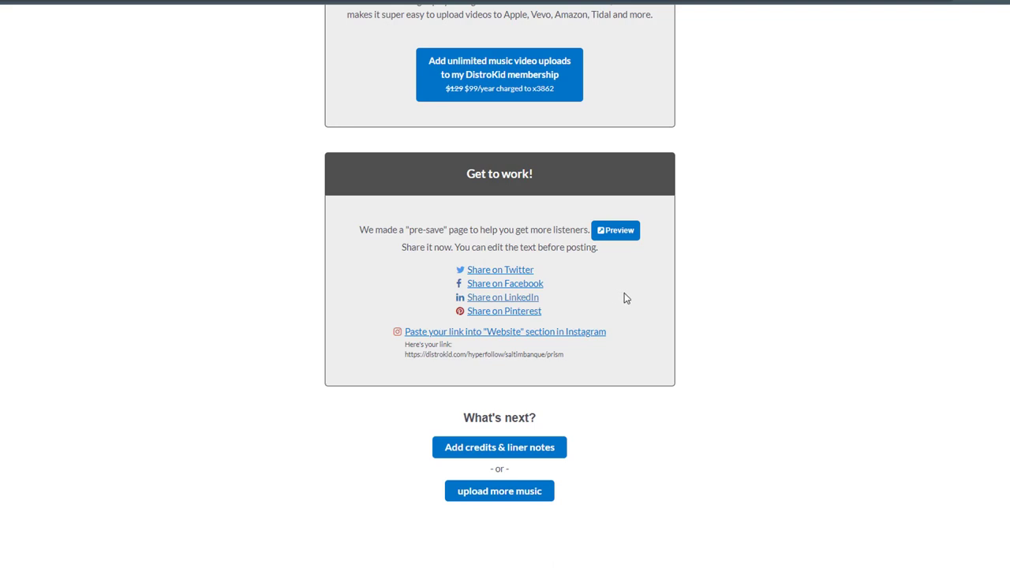
pyautogui.scroll(-2, 626, 315)
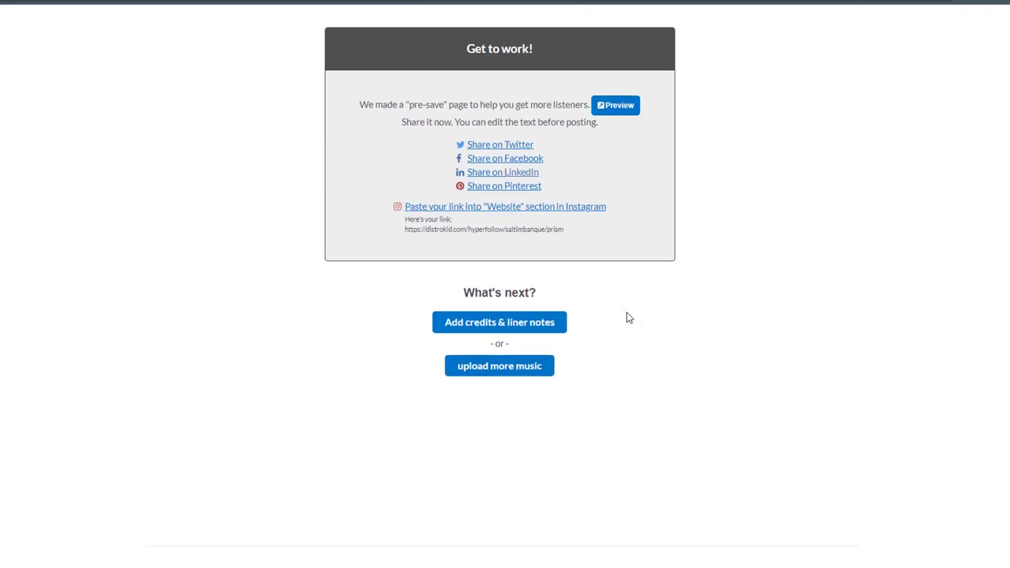
pyautogui.scroll(2, 631, 292)
pyautogui.click(615, 230)
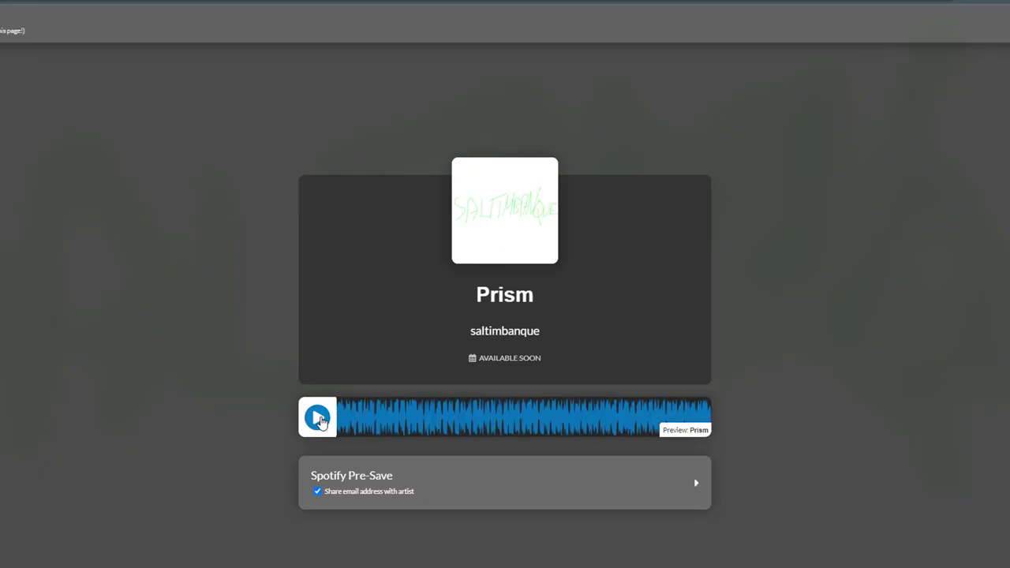
pyautogui.click(318, 418)
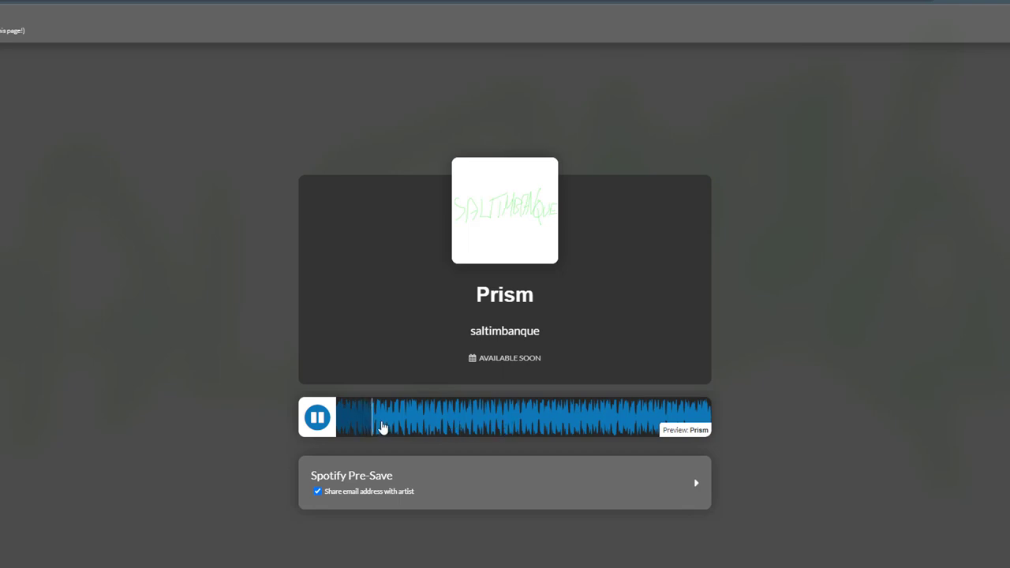
pyautogui.click(316, 417)
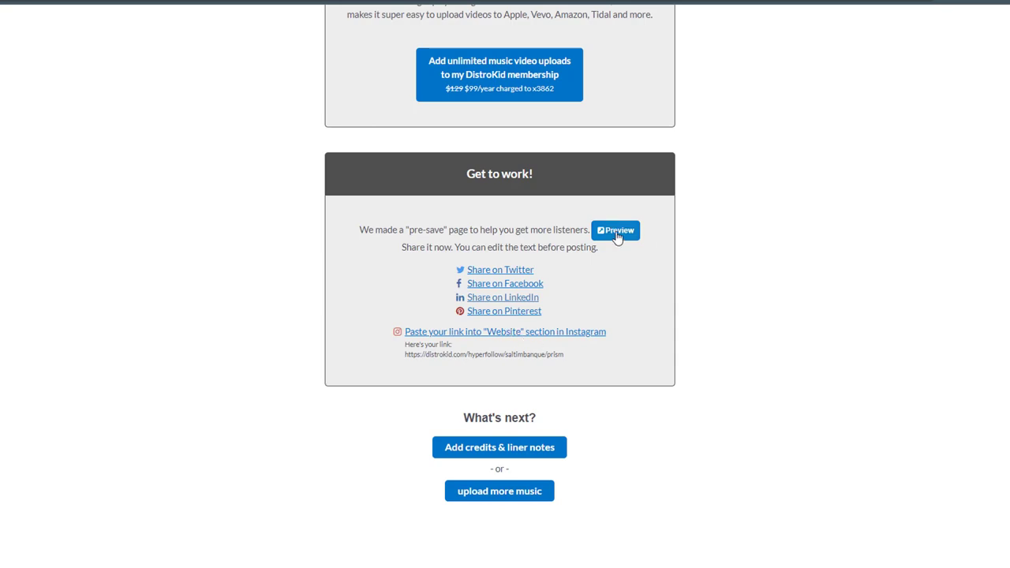
pyautogui.click(616, 231)
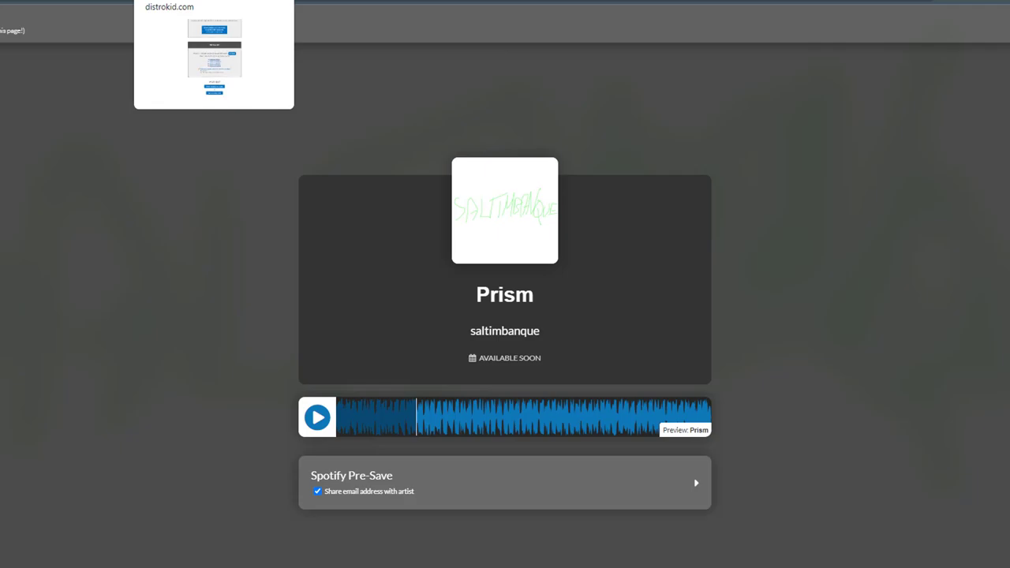
pyautogui.hotkey('ctrl', 'Tab')
pyautogui.hotkey('ctrl', 'shift', 'Tab')
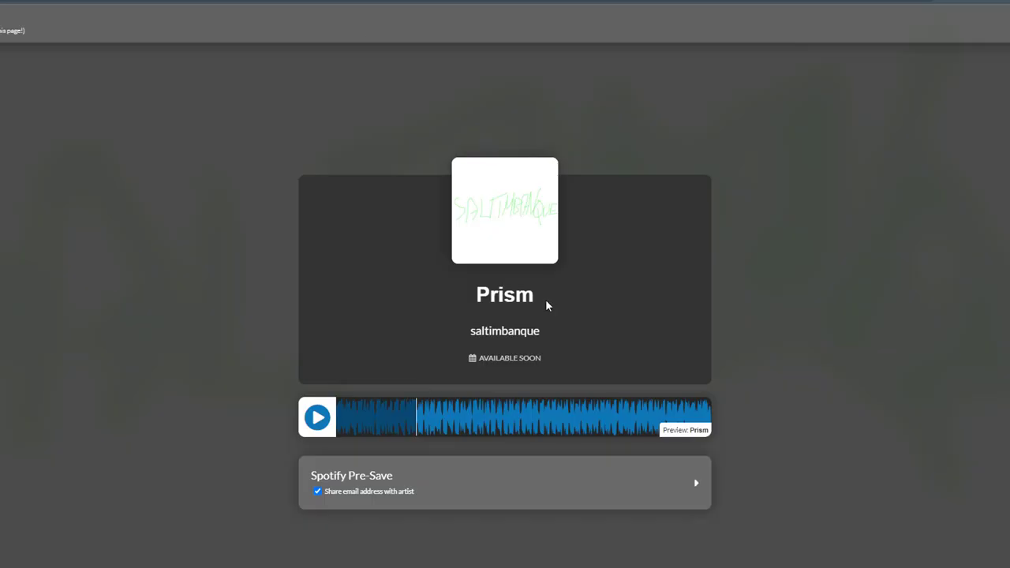
pyautogui.hotkey('ctrl', 'Tab')
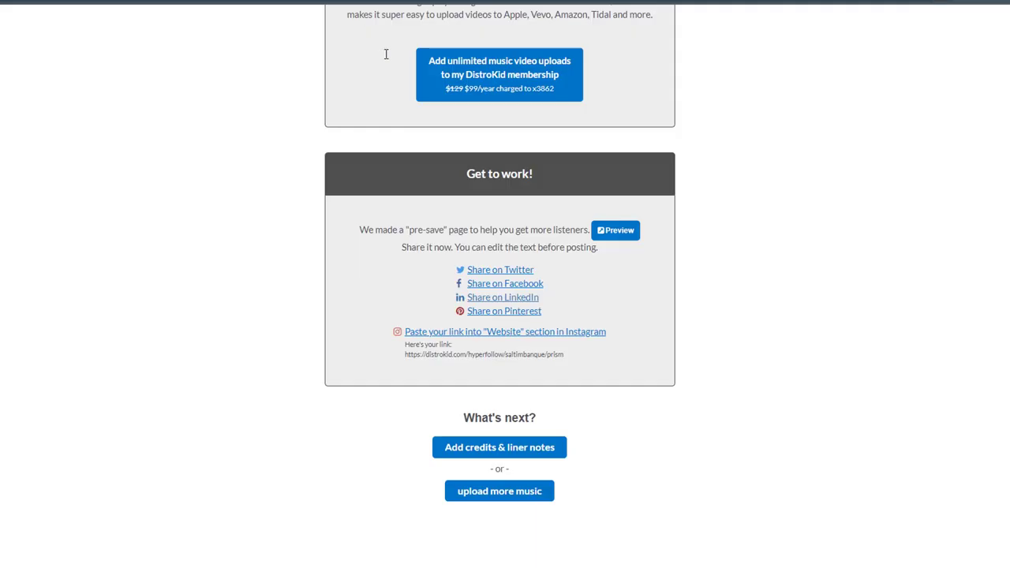
# Go to My Music and open the Prism release details.
pyautogui.scroll(1, 743, 405)
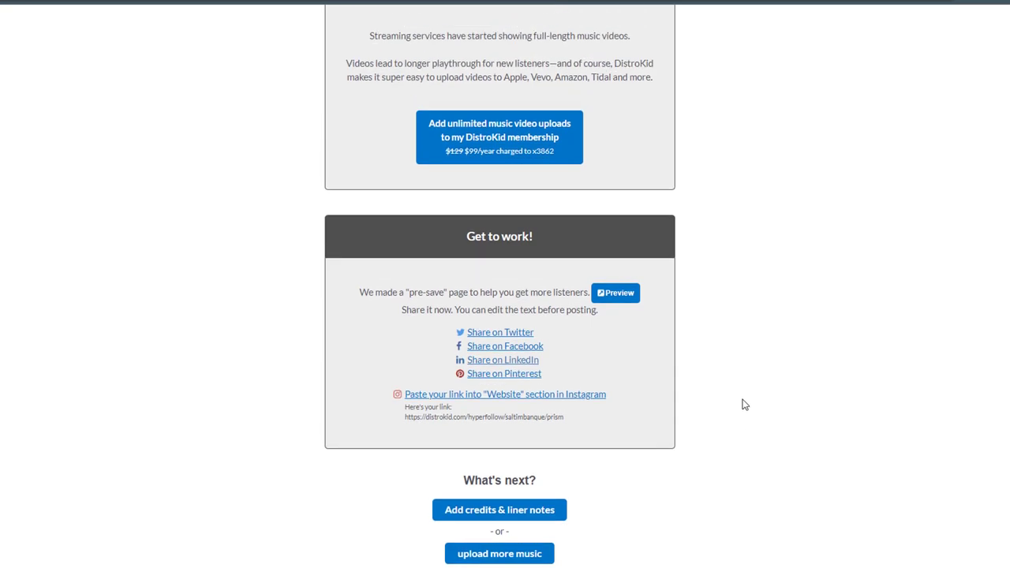
pyautogui.scroll(-2, 743, 405)
pyautogui.scroll(4, 748, 404)
pyautogui.scroll(3, 753, 406)
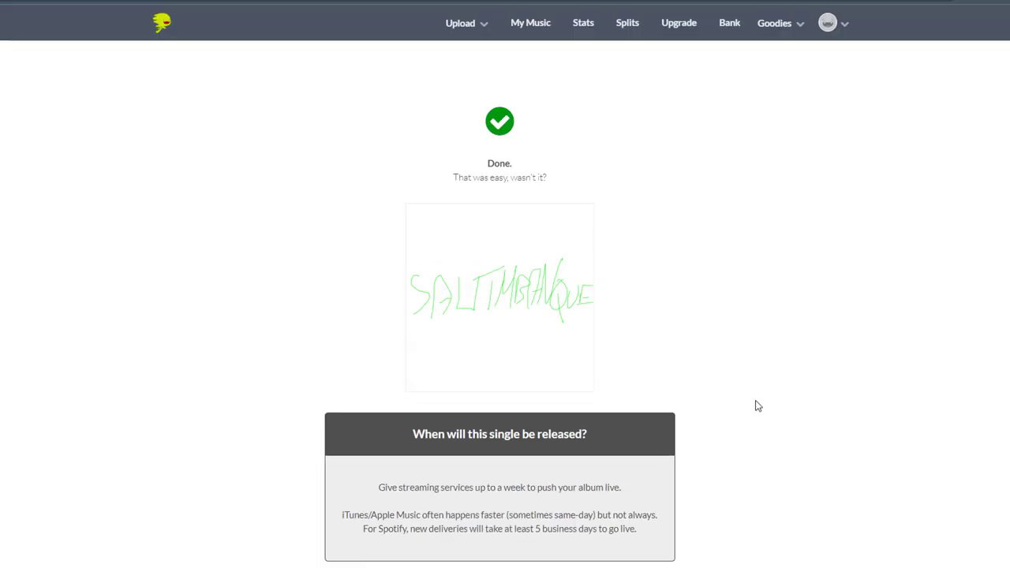
pyautogui.click(527, 32)
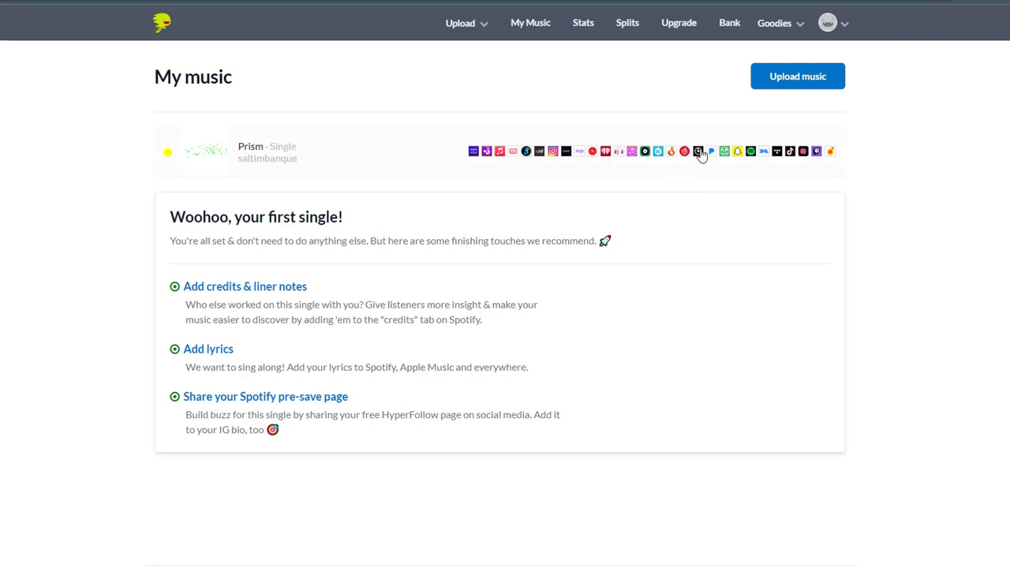
pyautogui.click(827, 154)
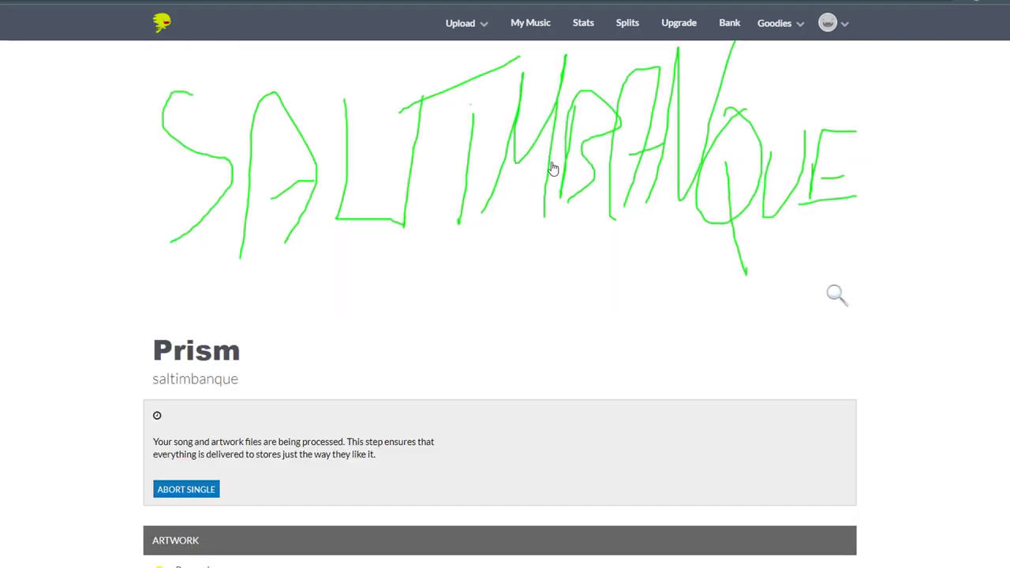
# Open Prism's Plain lyrics page and place the cursor in the empty lyrics box.
pyautogui.scroll(-3, 553, 168)
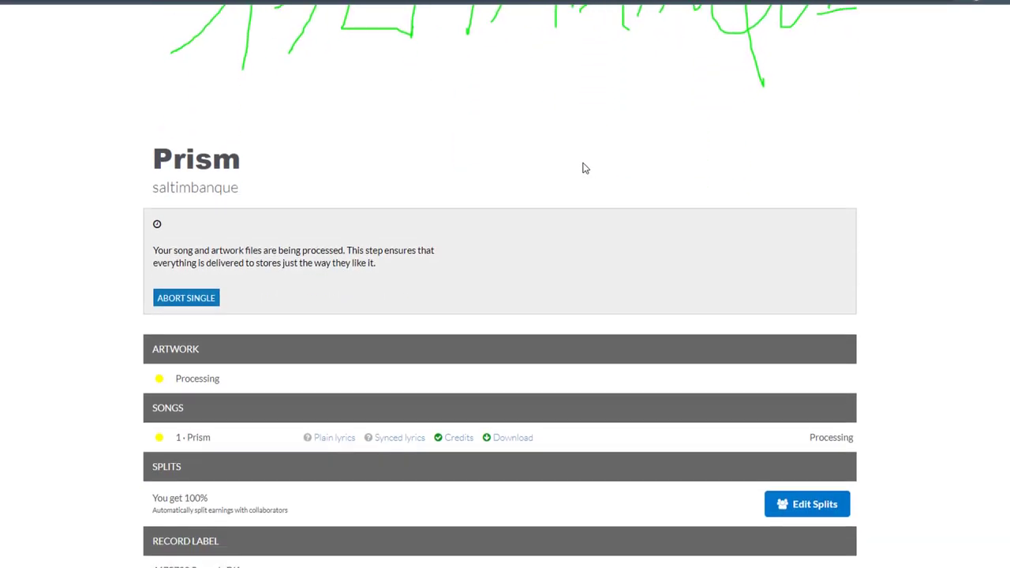
pyautogui.scroll(-2, 585, 168)
pyautogui.moveTo(190, 255); pyautogui.dragTo(162, 260)
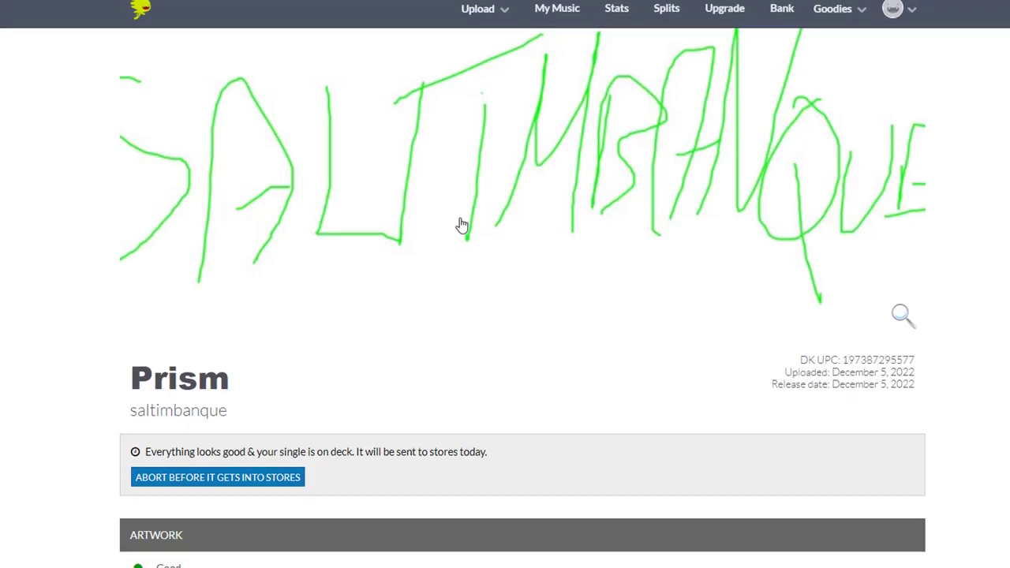
pyautogui.scroll(-3, 465, 223)
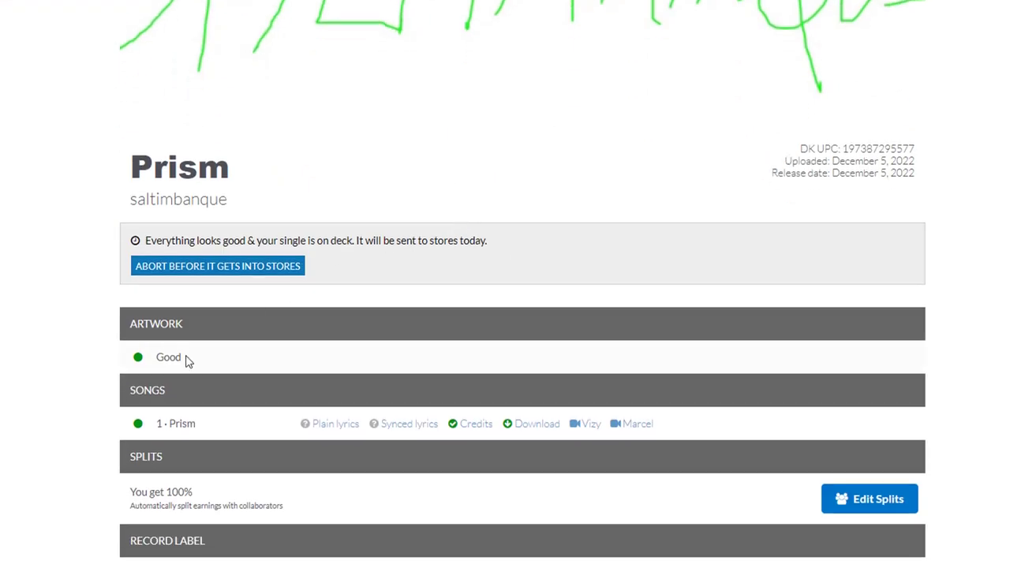
pyautogui.scroll(-2, 189, 347)
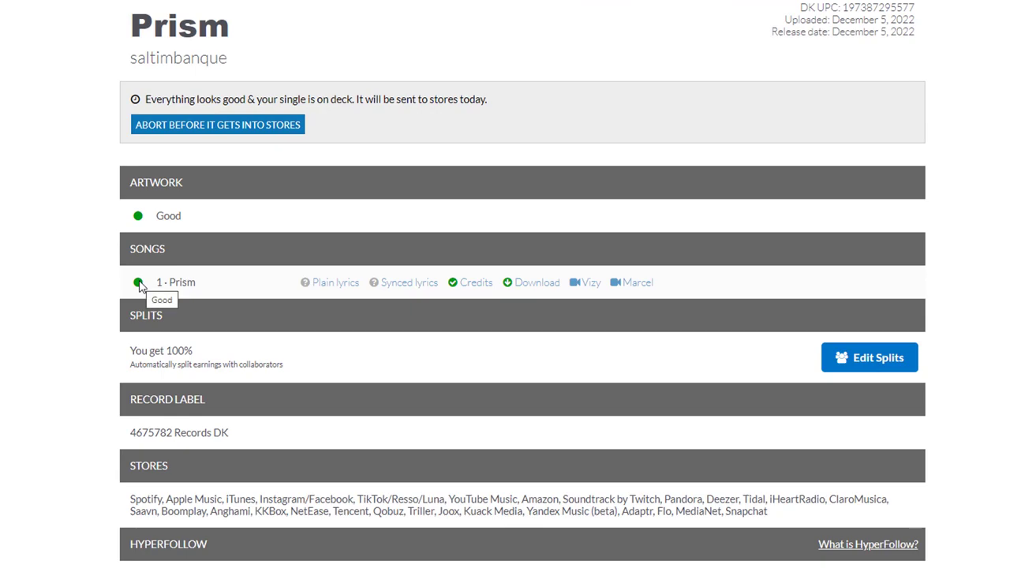
pyautogui.scroll(-10, 277, 260)
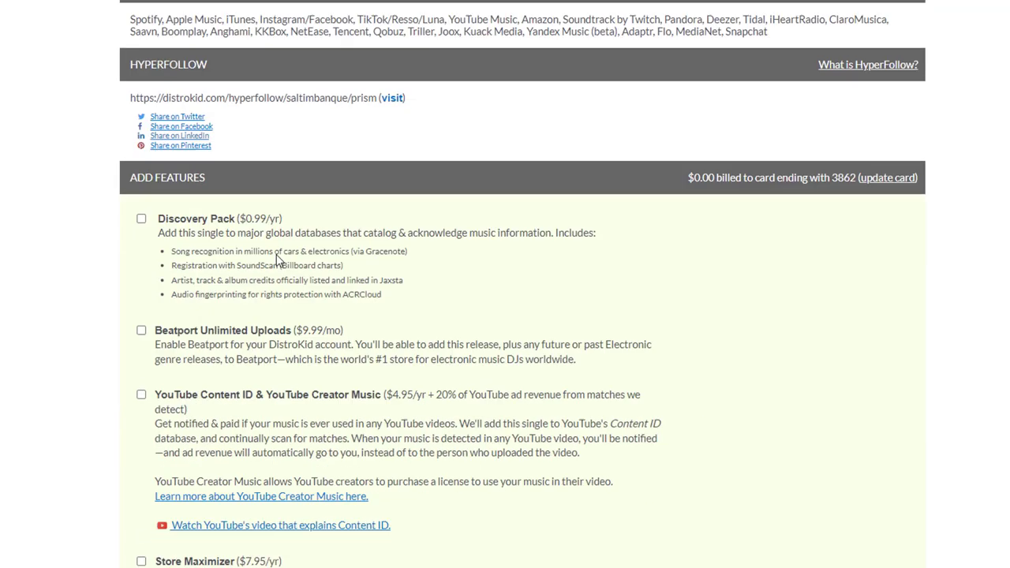
pyautogui.scroll(10, 299, 276)
pyautogui.scroll(-1, 323, 316)
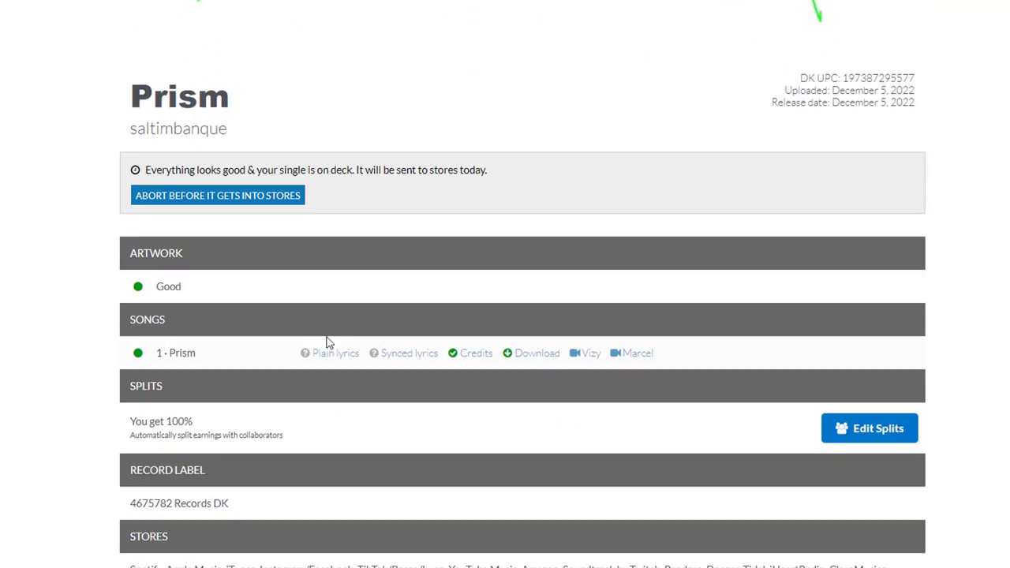
pyautogui.click(330, 357)
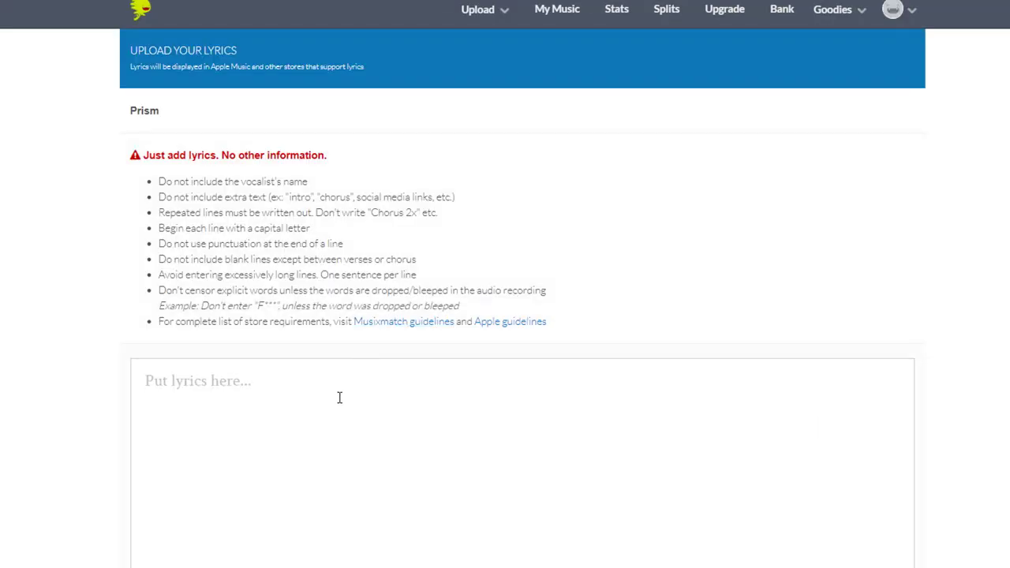
pyautogui.click(344, 389)
pyautogui.scroll(-3, 292, 402)
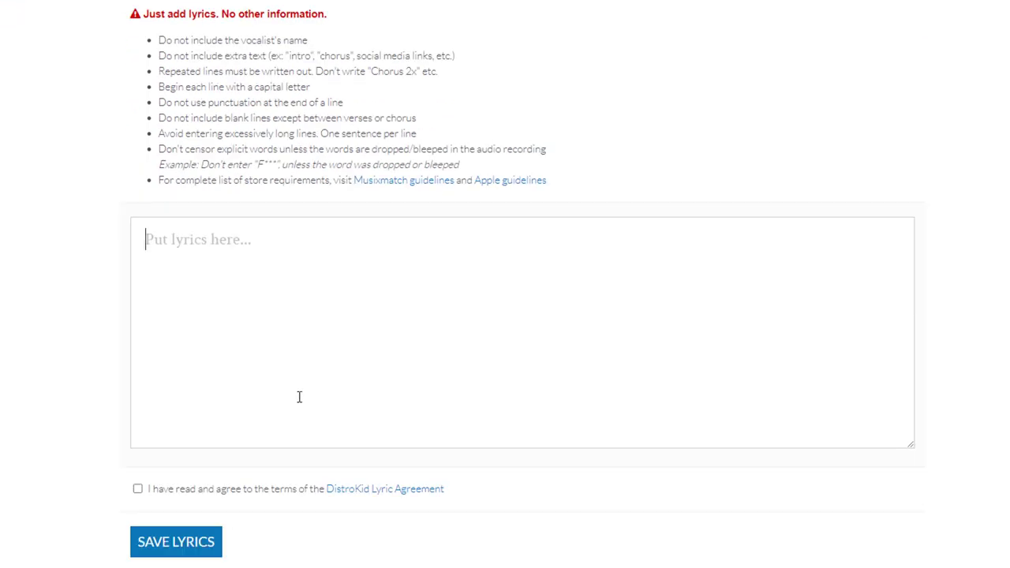
pyautogui.scroll(3, 299, 397)
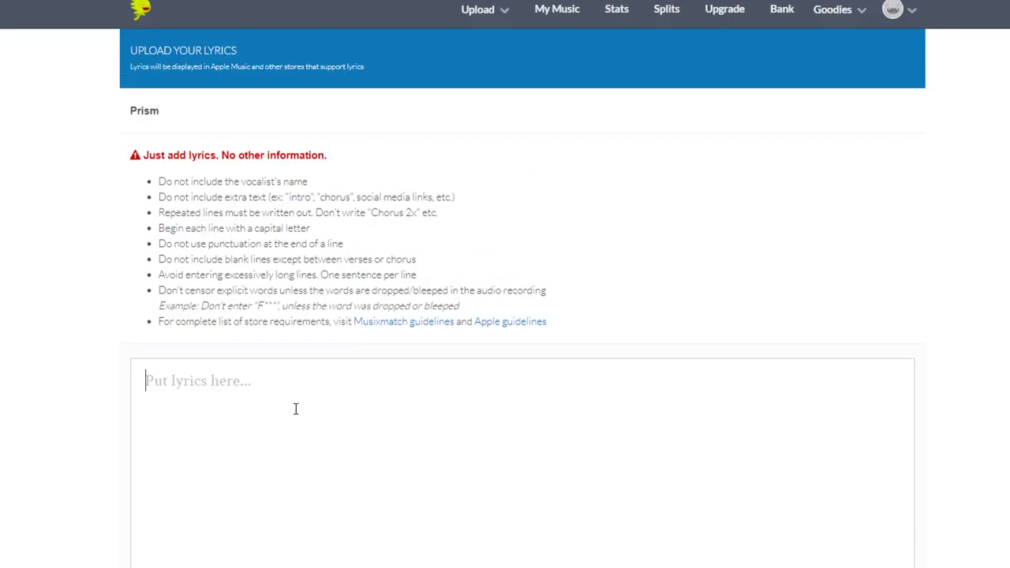
pyautogui.moveTo(159, 182); pyautogui.dragTo(282, 182)
pyautogui.click(282, 181)
pyautogui.moveTo(144, 156); pyautogui.dragTo(330, 174)
pyautogui.click(312, 190)
pyautogui.moveTo(225, 181); pyautogui.dragTo(316, 183)
pyautogui.click(327, 185)
pyautogui.moveTo(301, 200); pyautogui.dragTo(456, 199)
pyautogui.click(385, 209)
pyautogui.moveTo(181, 213); pyautogui.dragTo(415, 213)
pyautogui.click(367, 214)
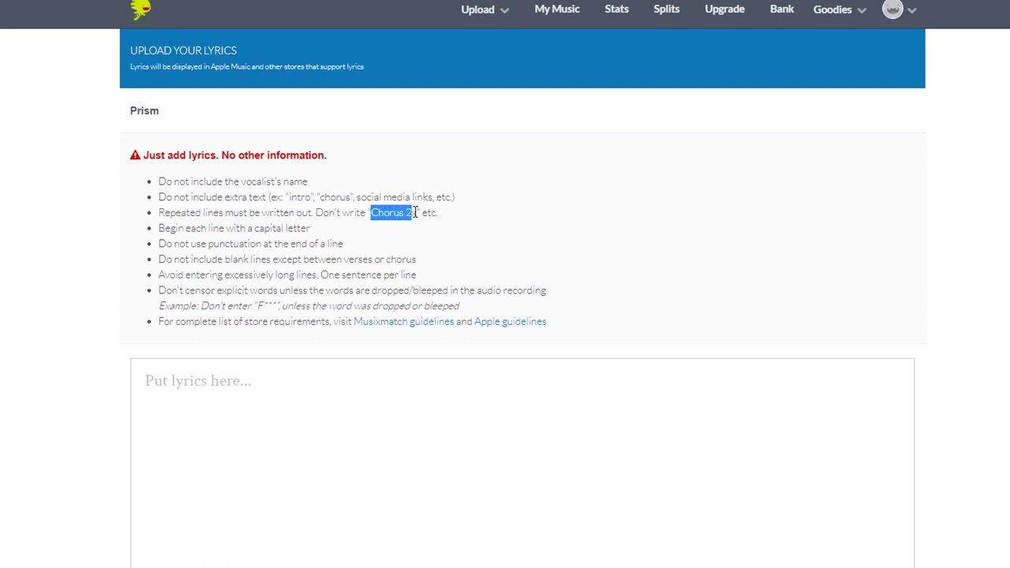
pyautogui.click(373, 254)
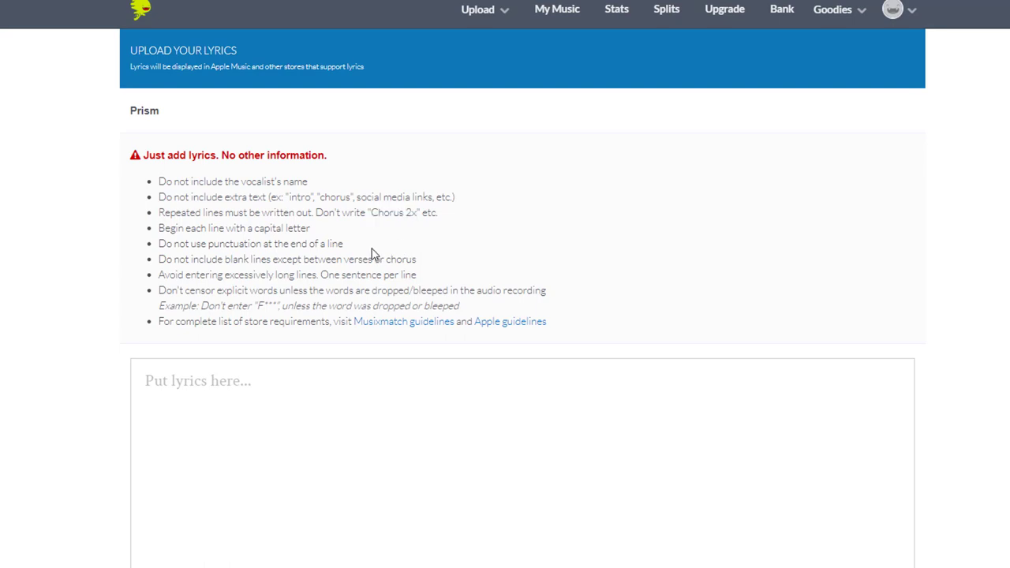
pyautogui.click(207, 399)
pyautogui.moveTo(156, 228); pyautogui.dragTo(330, 235)
pyautogui.click(239, 308)
pyautogui.moveTo(199, 260); pyautogui.dragTo(334, 259)
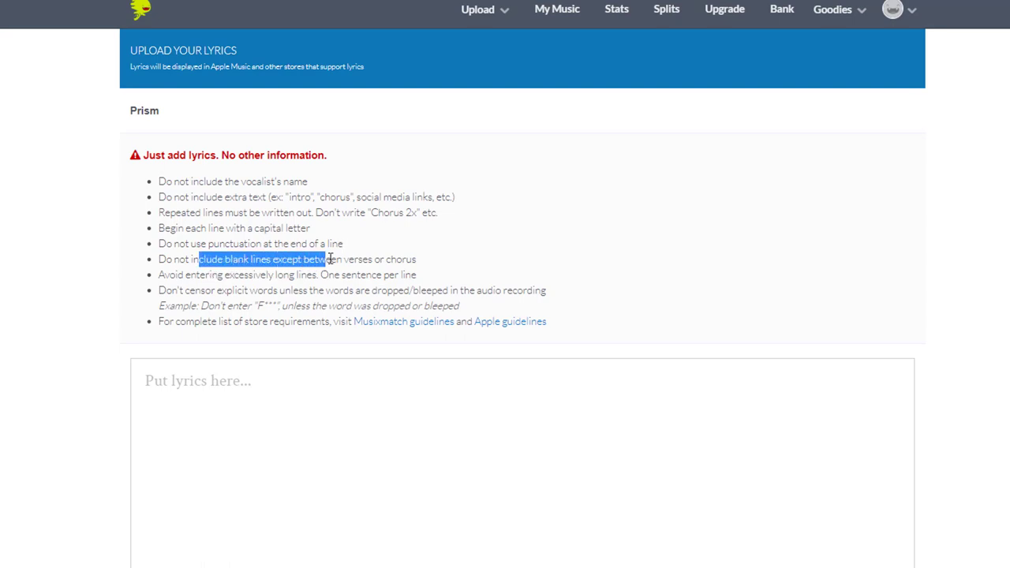
pyautogui.click(334, 261)
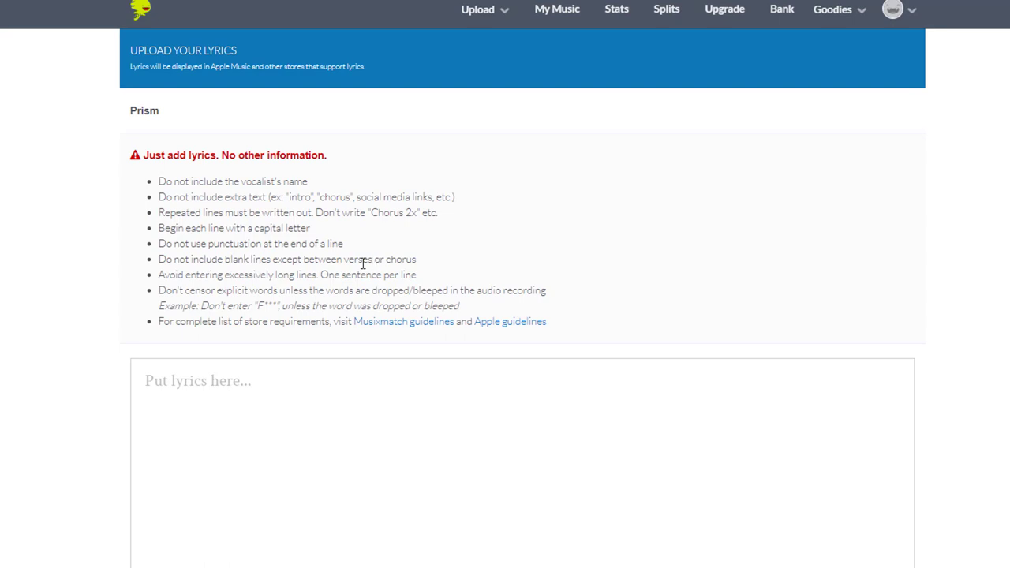
pyautogui.click(233, 416)
pyautogui.moveTo(160, 273); pyautogui.dragTo(325, 278)
pyautogui.click(386, 381)
pyautogui.moveTo(216, 290); pyautogui.dragTo(410, 295)
pyautogui.click(428, 290)
pyautogui.moveTo(328, 289); pyautogui.dragTo(451, 289)
pyautogui.click(451, 289)
pyautogui.moveTo(264, 306); pyautogui.dragTo(276, 306)
pyautogui.click(272, 304)
# Type 'Baby' in the empty lyrics box and copy-paste it into three separate lines.
pyautogui.click(191, 386)
pyautogui.scroll(-2, 248, 355)
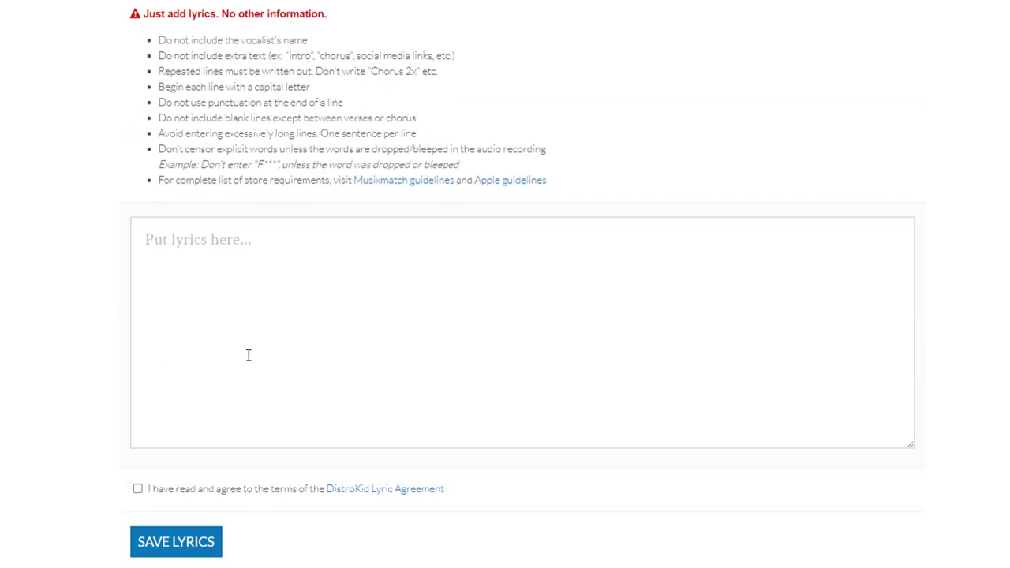
pyautogui.write('Baby')
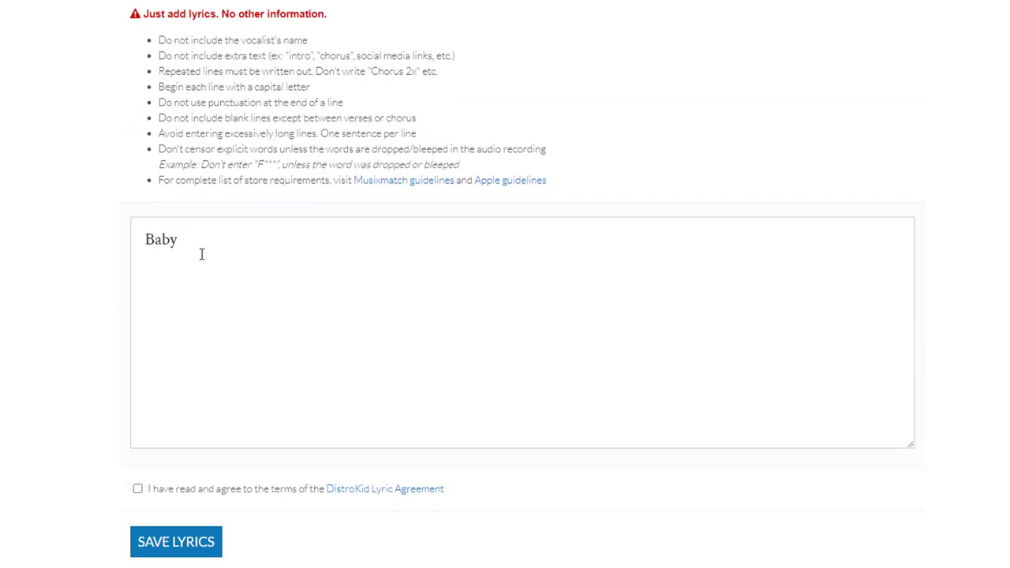
pyautogui.moveTo(180, 240); pyautogui.dragTo(145, 240)
pyautogui.rightClick(165, 238)
pyautogui.click(173, 294)
pyautogui.click(150, 266)
pyautogui.hotkey('ctrl', 'v')
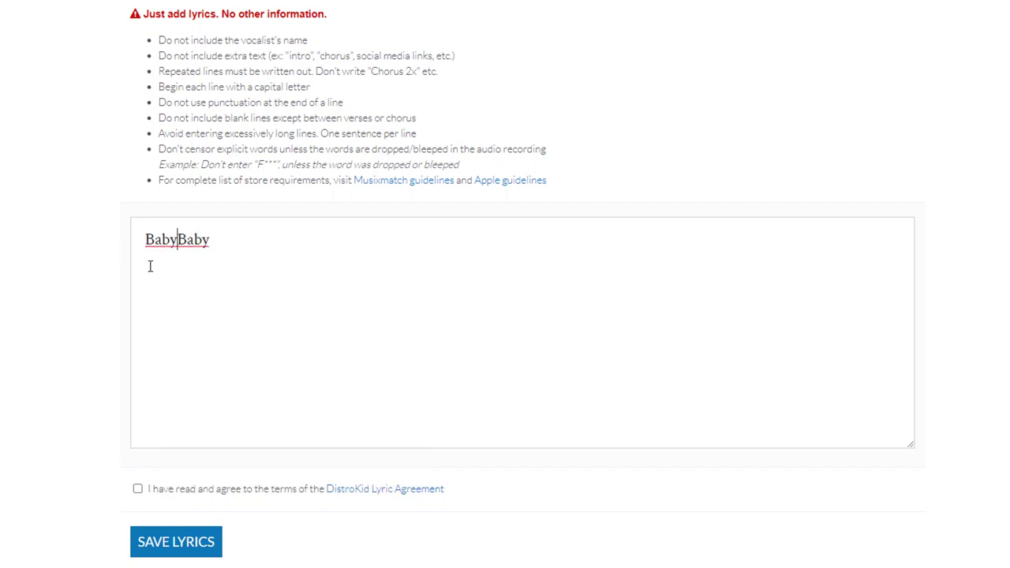
pyautogui.press('Return')
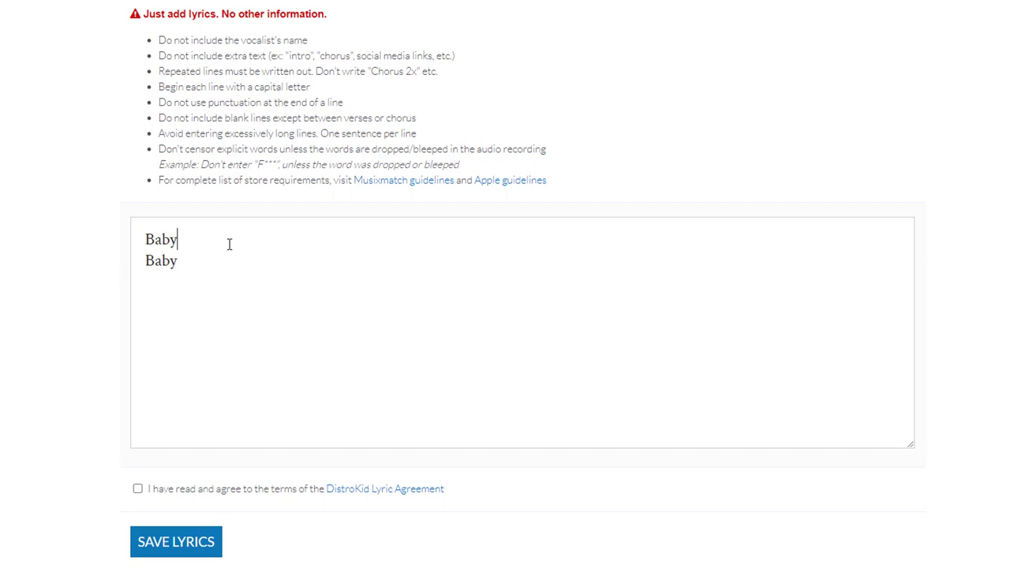
pyautogui.hotkey('ctrl', 'v')
pyautogui.press('Return')
# Copy the three 'Baby' lines and paste them again to add more placeholder lines.
pyautogui.moveTo(195, 293); pyautogui.dragTo(142, 228)
pyautogui.rightClick(187, 267)
pyautogui.click(201, 308)
pyautogui.click(193, 286)
pyautogui.hotkey('ctrl', 'v')
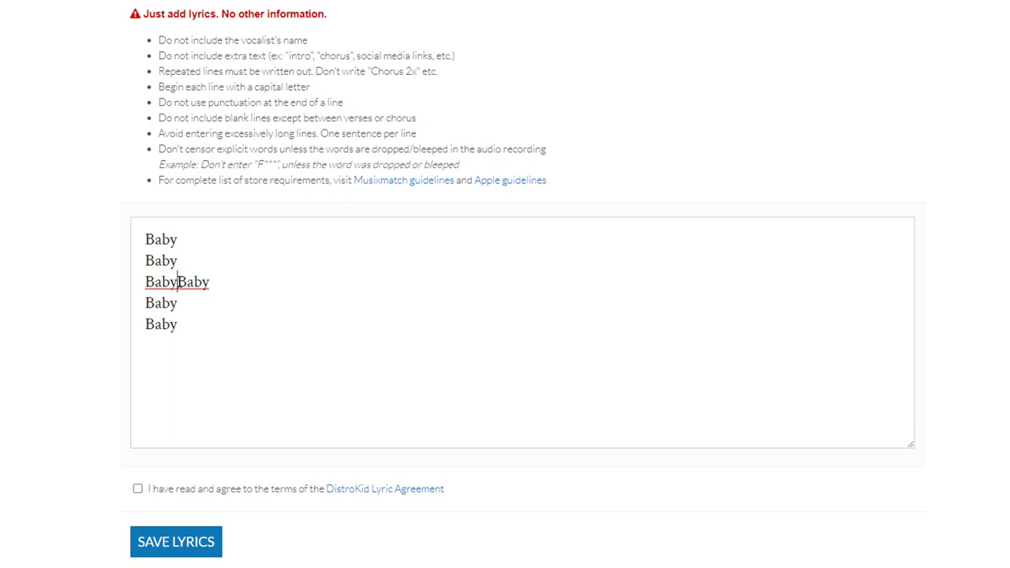
pyautogui.press('Return')
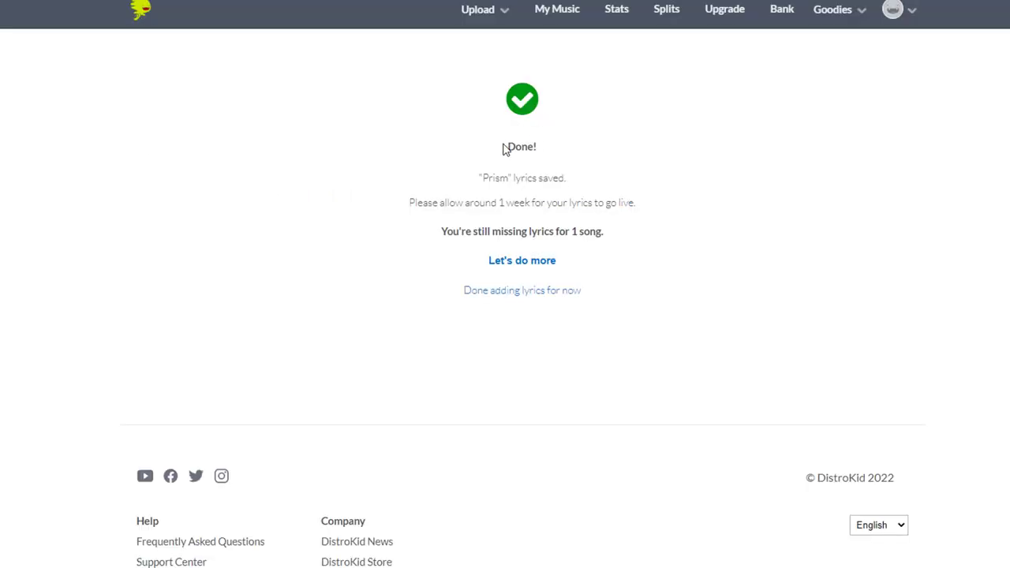
# Leave the lyrics-saved confirmation for My Music and find the Prism release.
pyautogui.moveTo(503, 150); pyautogui.dragTo(613, 247)
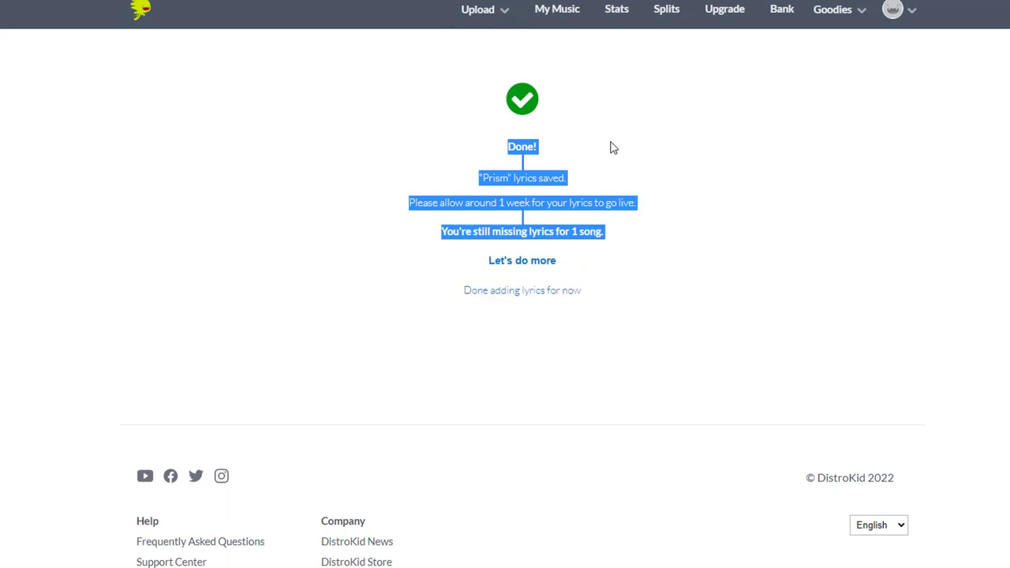
pyautogui.click(553, 9)
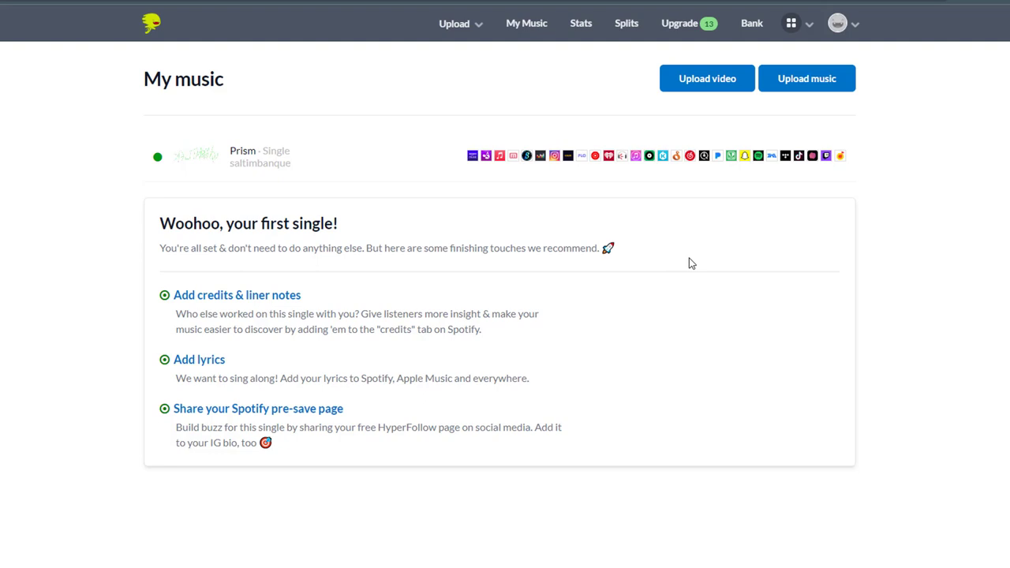
pyautogui.scroll(-3, 639, 323)
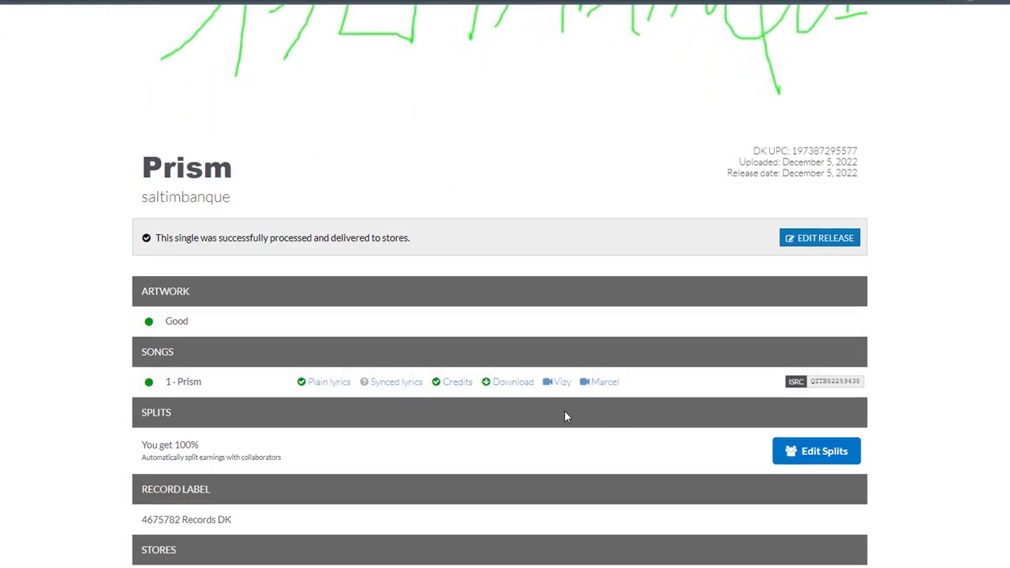
# Start synced lyrics for the Prism song, declining the plan upgrade offer.
pyautogui.click(397, 383)
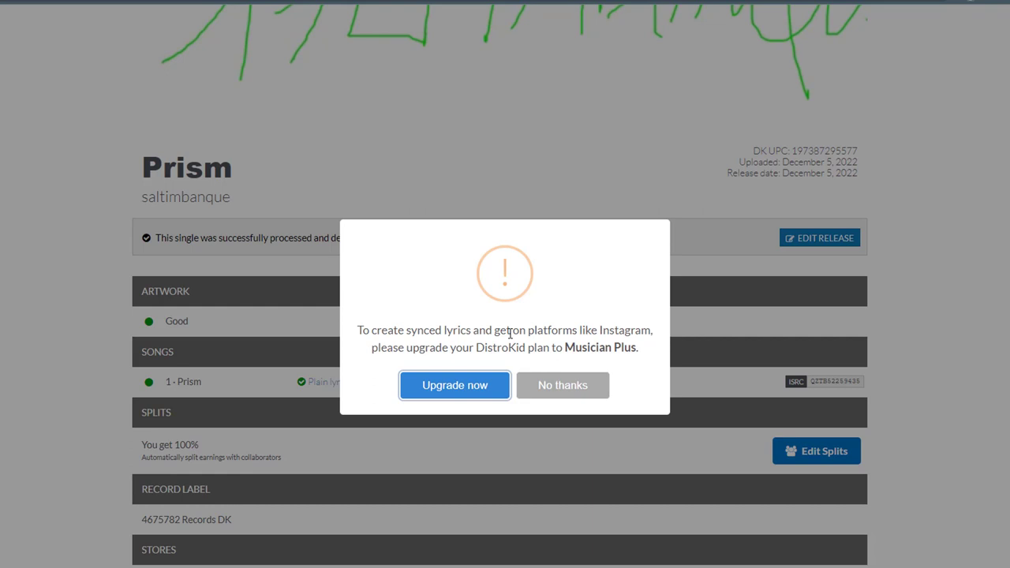
pyautogui.click(565, 389)
pyautogui.scroll(3, 591, 383)
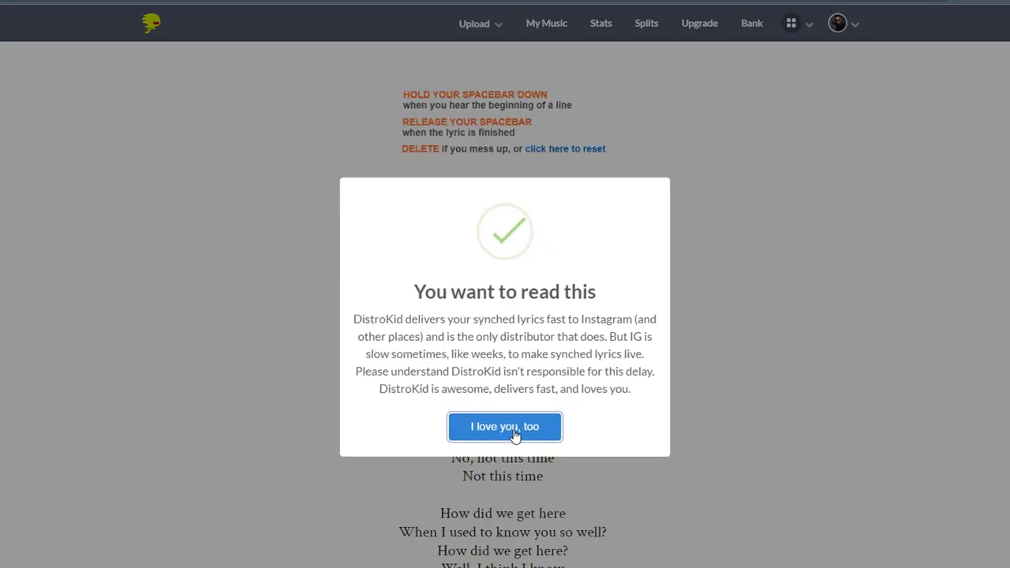
# Dismiss the Instagram delay notice and the warning notice.
pyautogui.click(513, 427)
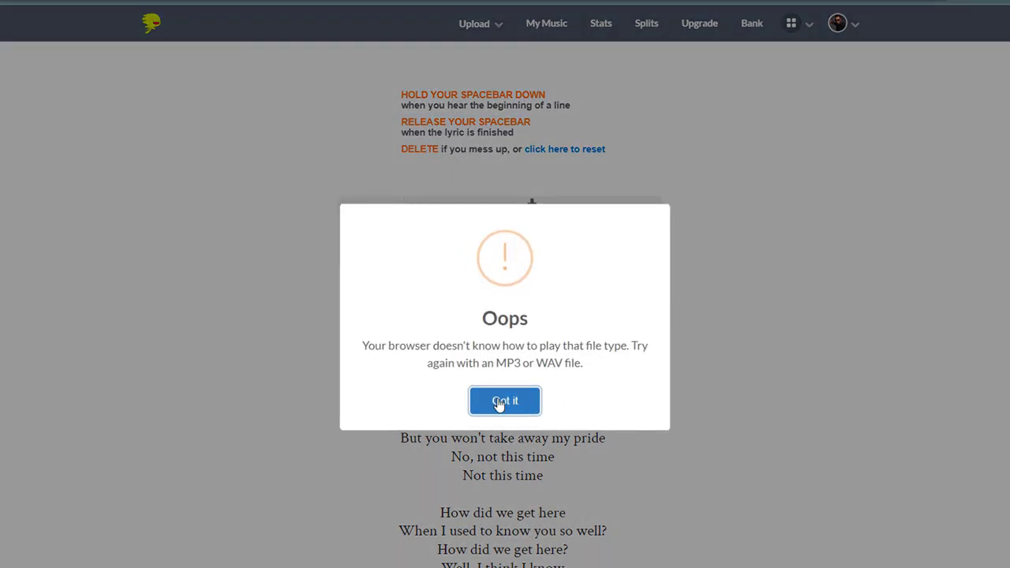
pyautogui.click(498, 404)
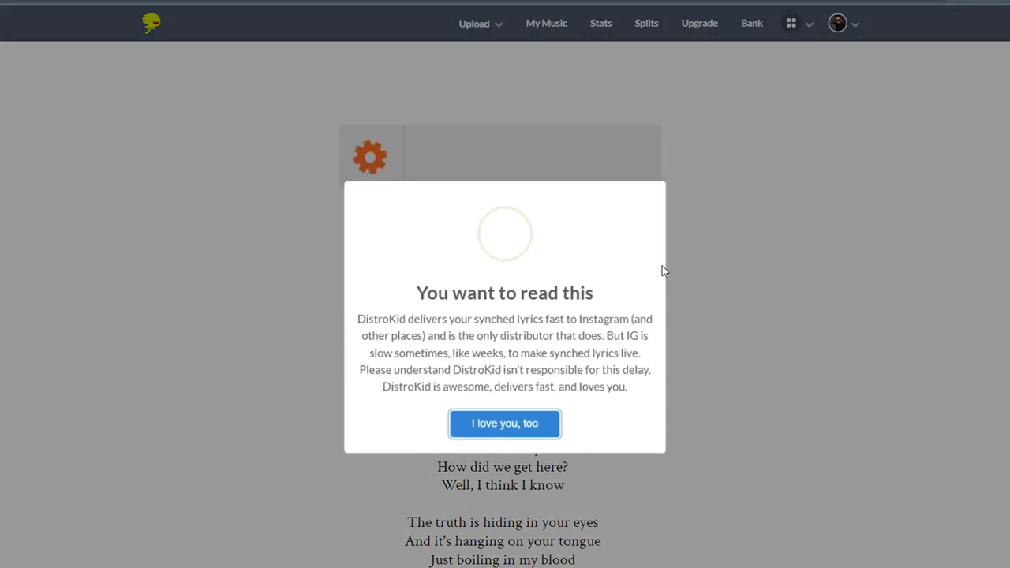
pyautogui.click(524, 430)
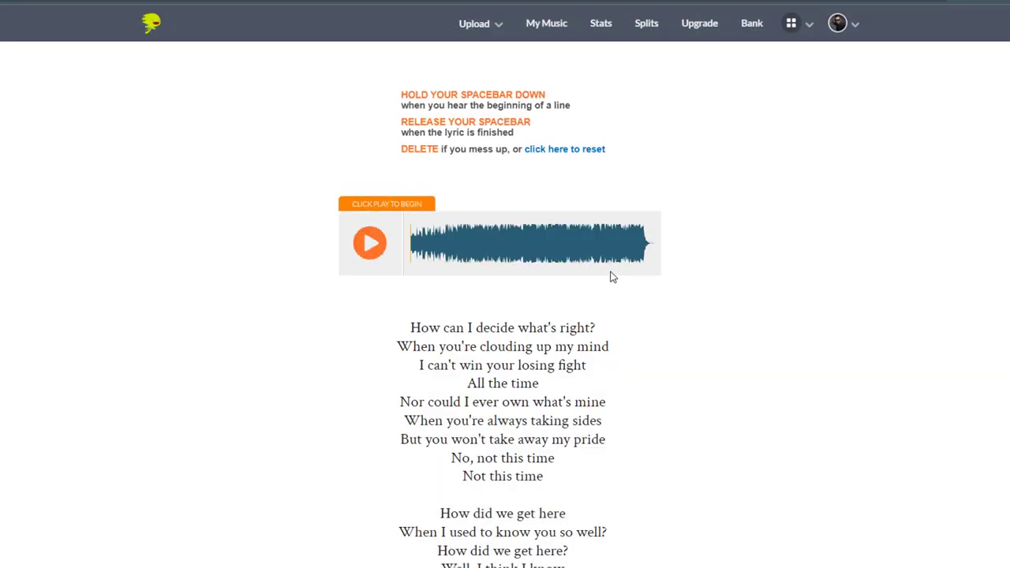
# Read through the timing instructions and the opening lyric lines.
pyautogui.moveTo(400, 93); pyautogui.dragTo(574, 111)
pyautogui.click(580, 119)
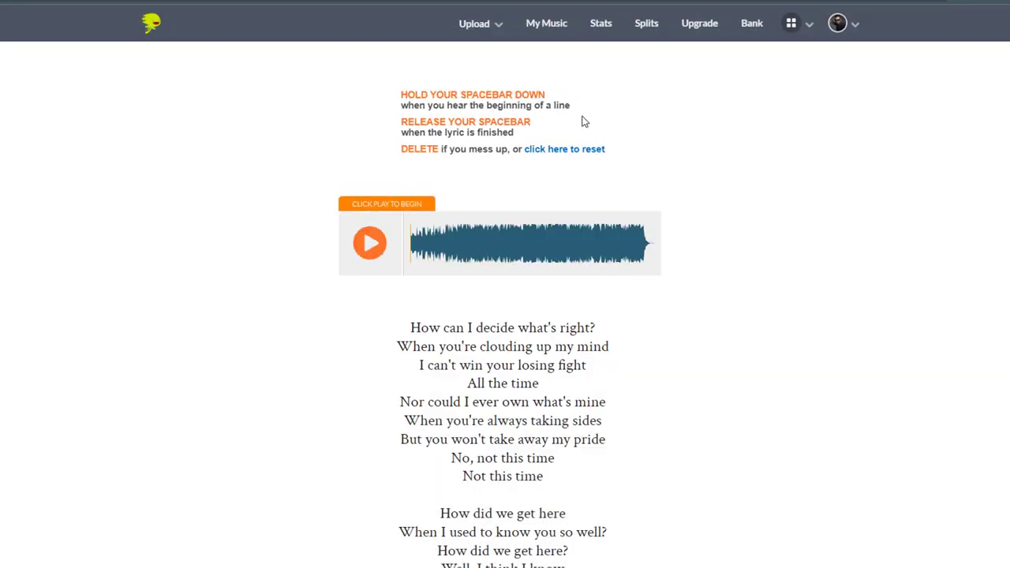
pyautogui.moveTo(407, 330); pyautogui.dragTo(614, 336)
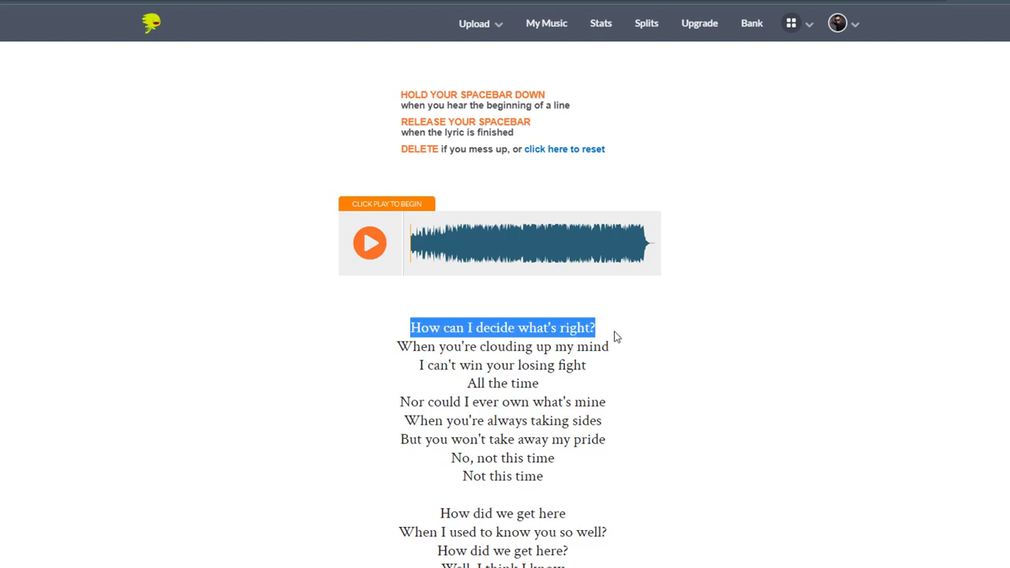
pyautogui.click(479, 330)
pyautogui.moveTo(410, 326); pyautogui.dragTo(614, 348)
pyautogui.click(619, 340)
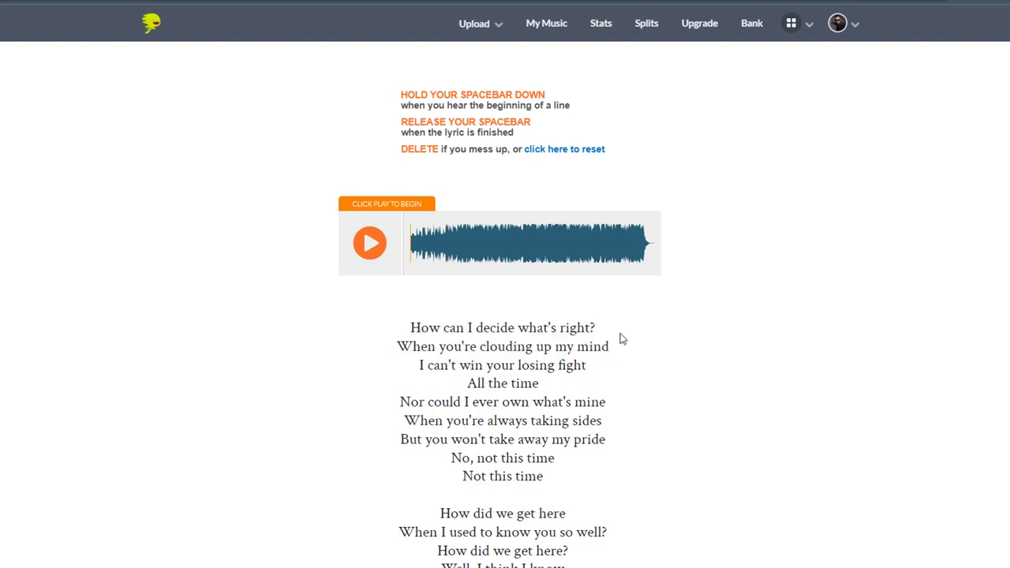
# Play the song and spacebar-time the first five lines through 'Nor could I ever own what's mine', then stop.
pyautogui.click(370, 244)
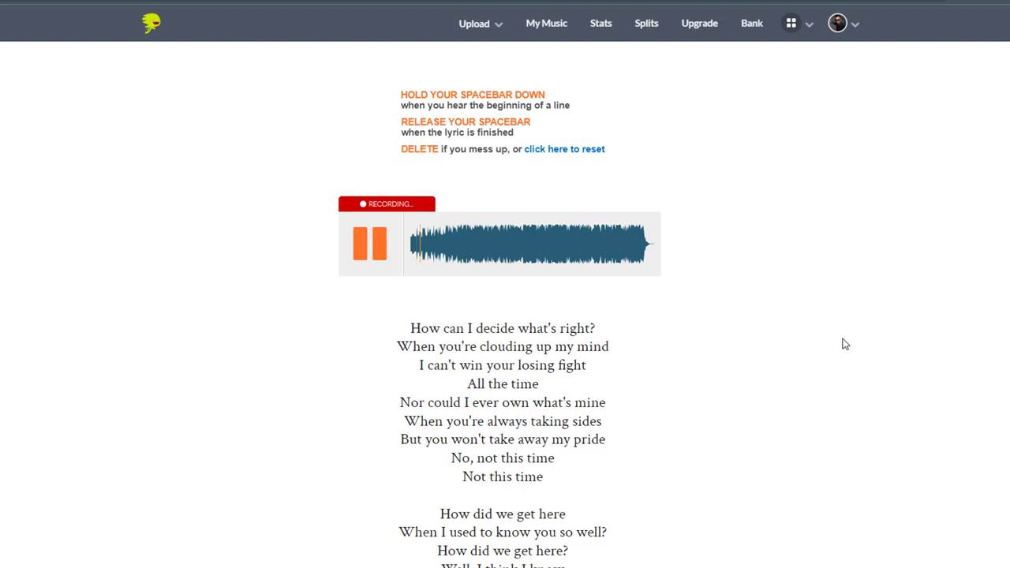
pyautogui.press('space')
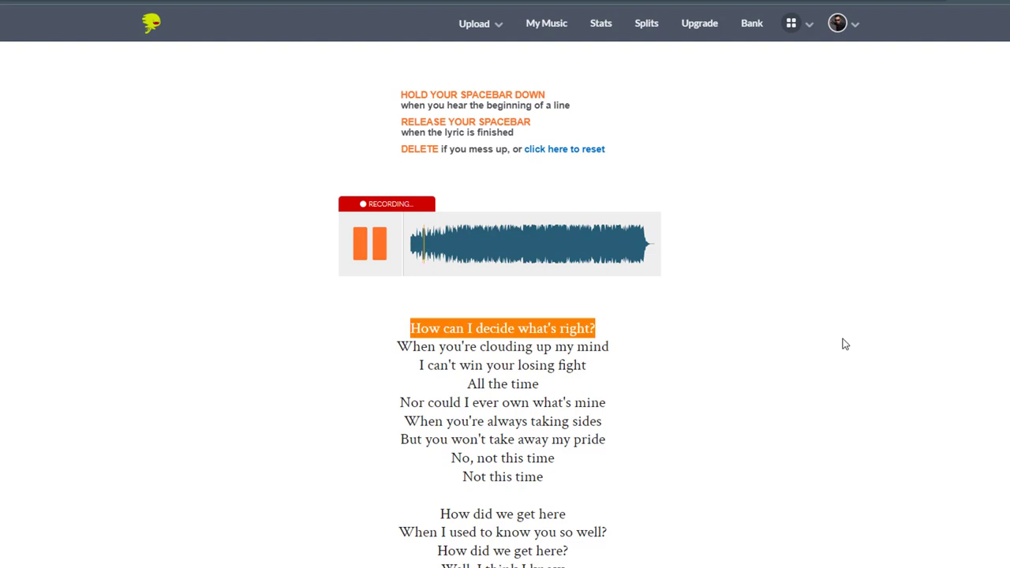
pyautogui.press('space')
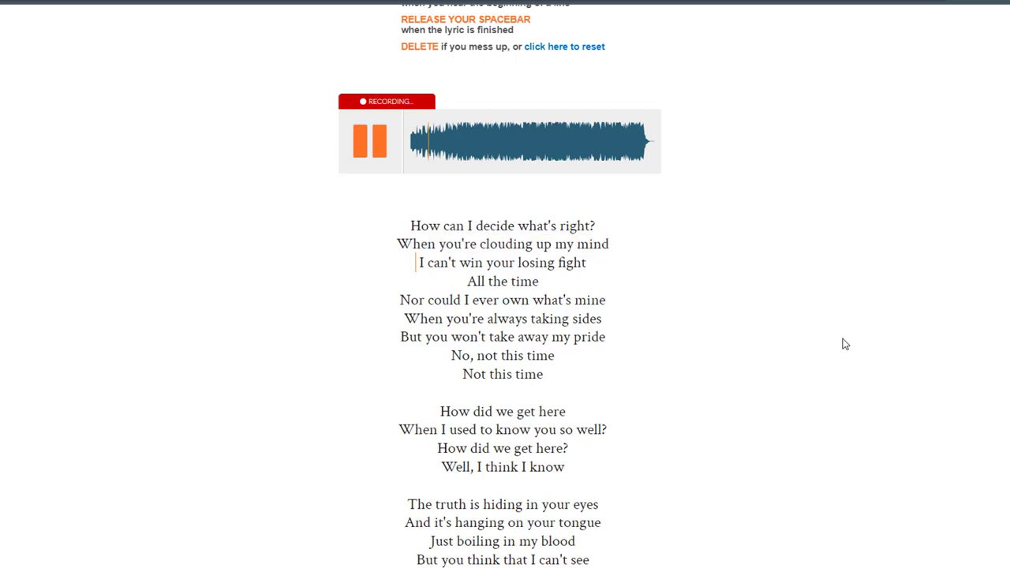
pyautogui.press('space')
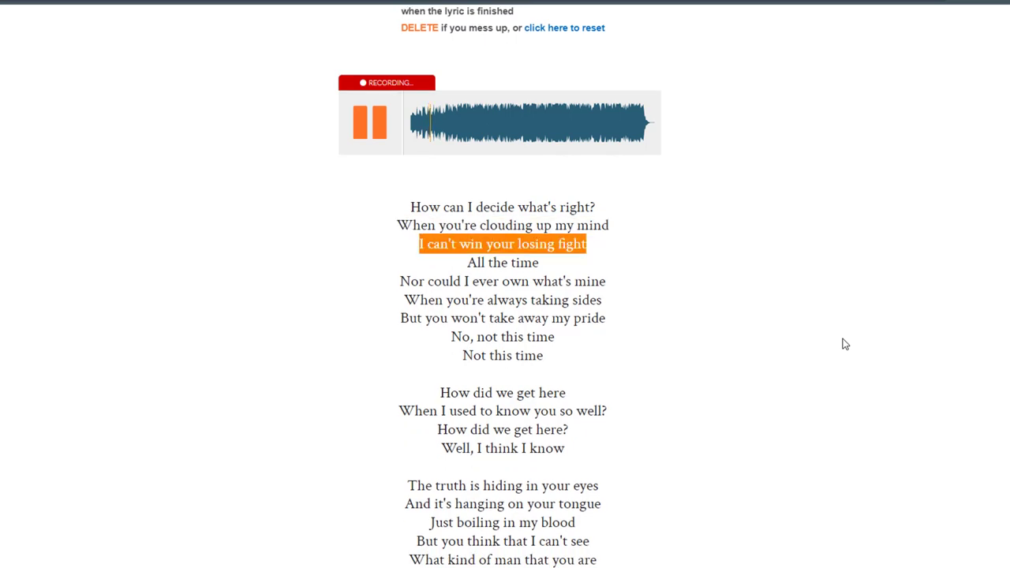
pyautogui.press('space')
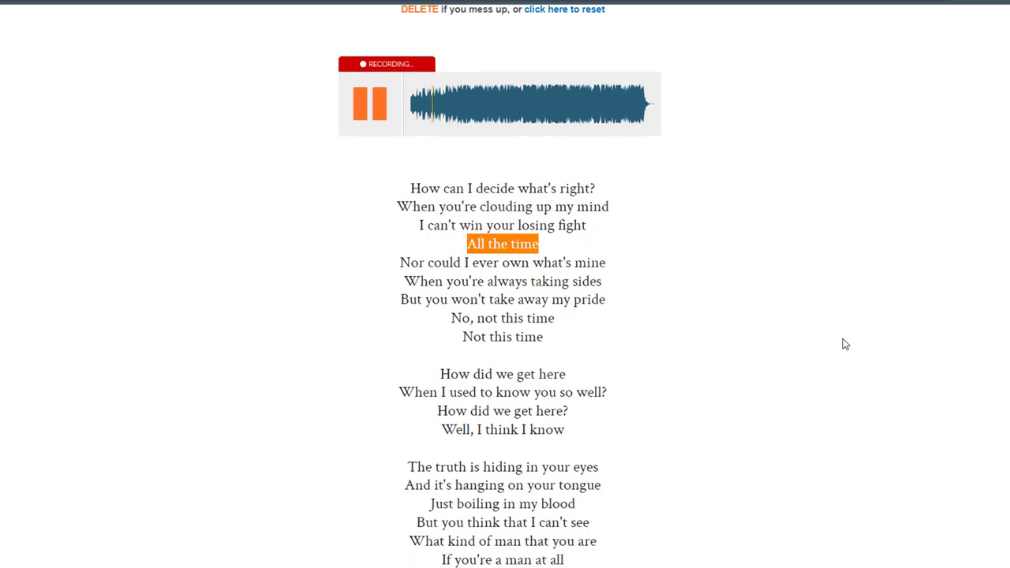
pyautogui.press('space')
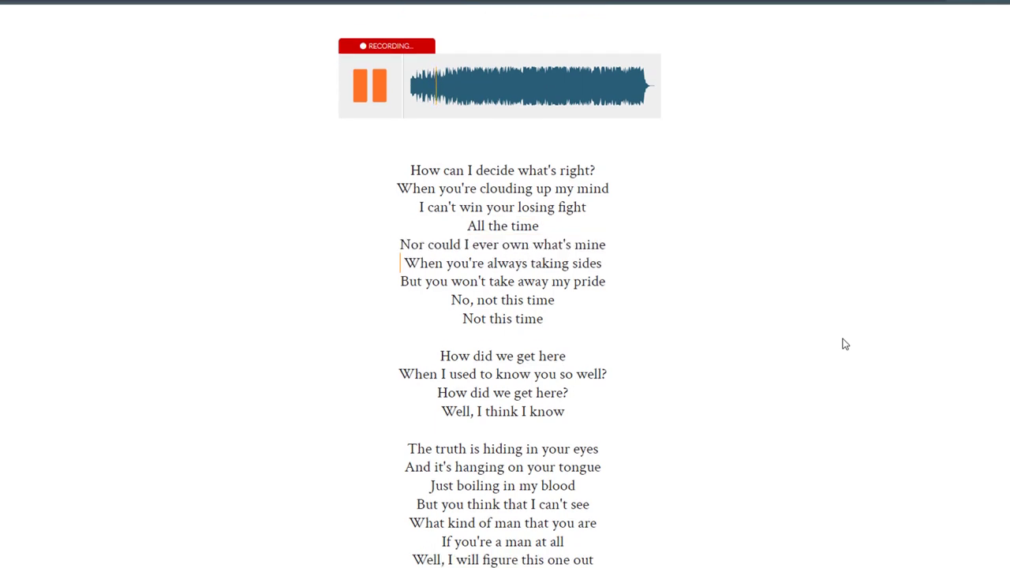
pyautogui.scroll(2, 439, 286)
pyautogui.click(364, 251)
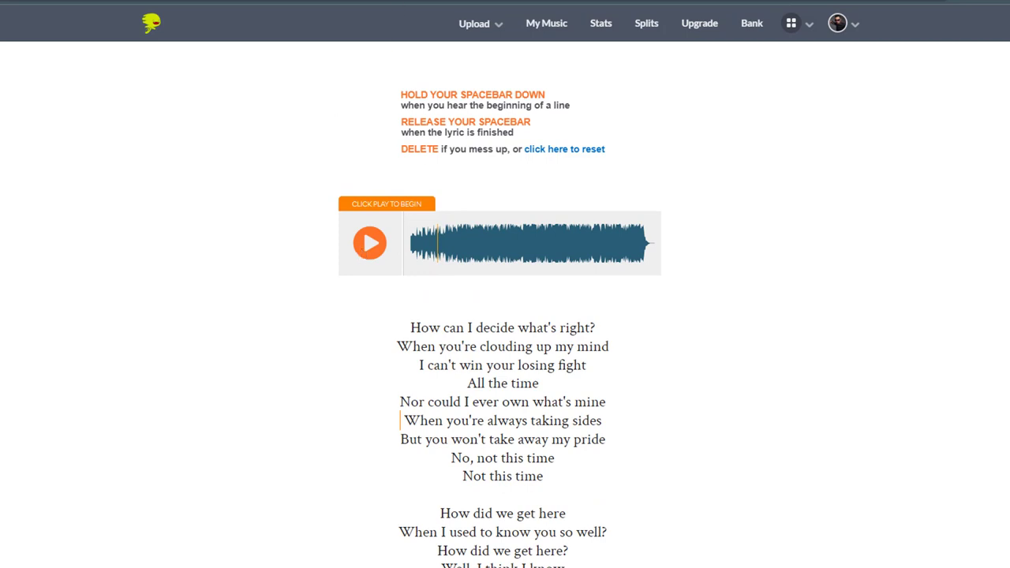